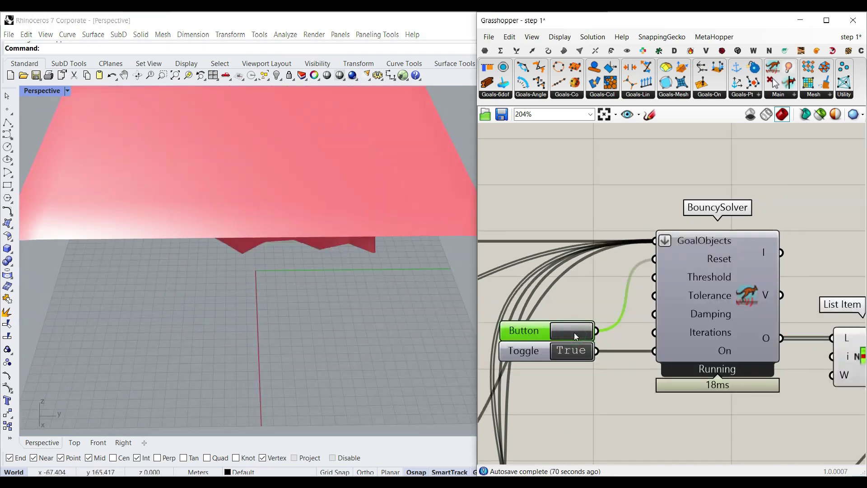
# - Pause the draped cloth simulation by setting the toggle to False and bake the BouncySolver's O output
pyautogui.moveTo(177, 321); pyautogui.dragTo(184, 266, button='right')
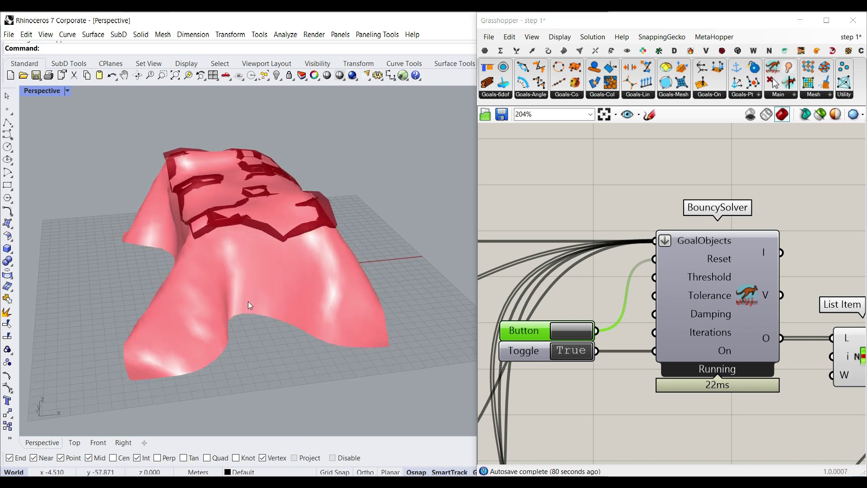
pyautogui.moveTo(192, 313); pyautogui.dragTo(330, 286, button='right')
pyautogui.click(573, 350)
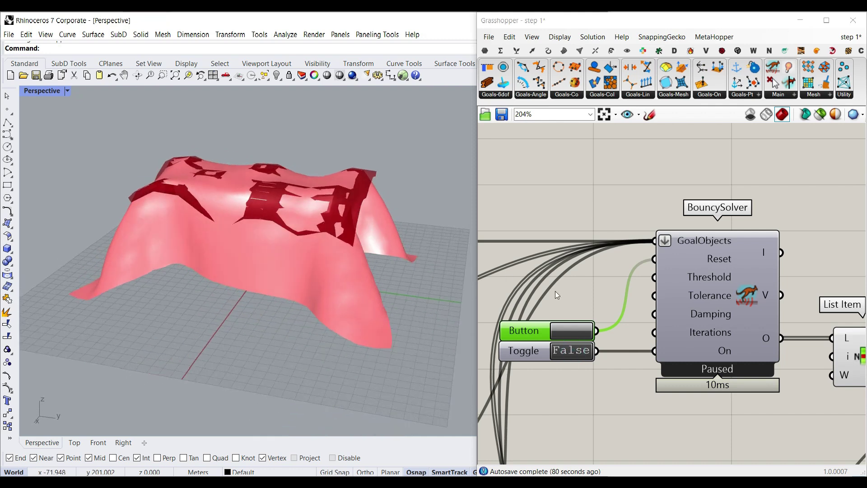
pyautogui.rightClick(766, 343)
pyautogui.click(770, 355)
pyautogui.click(777, 459)
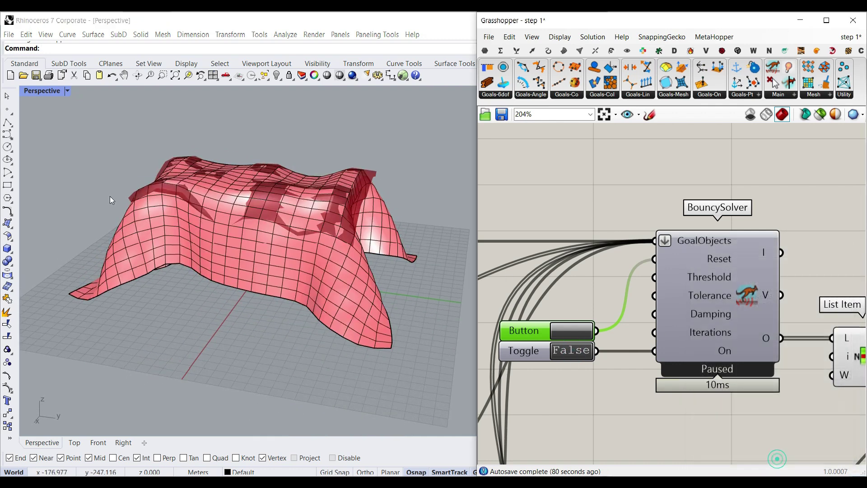
pyautogui.moveTo(127, 206); pyautogui.dragTo(323, 209, button='right')
pyautogui.scroll(6, 183, 264)
pyautogui.scroll(-6, 195, 257)
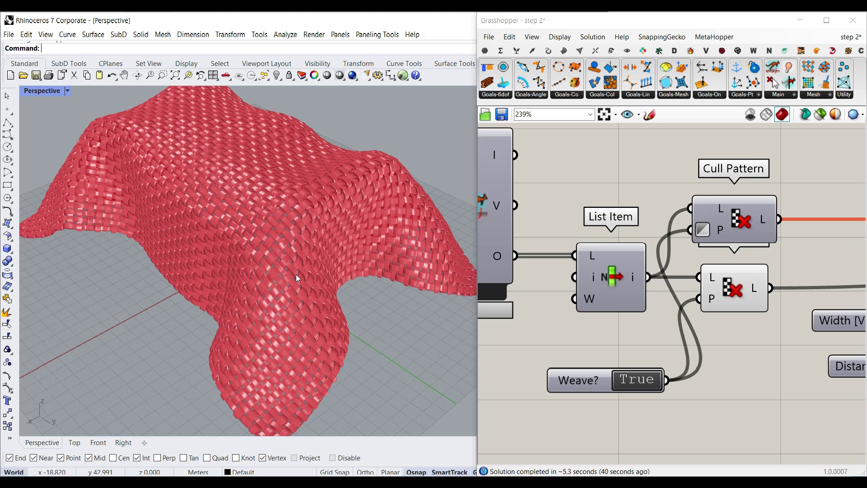
pyautogui.moveTo(248, 295); pyautogui.dragTo(327, 276, button='right')
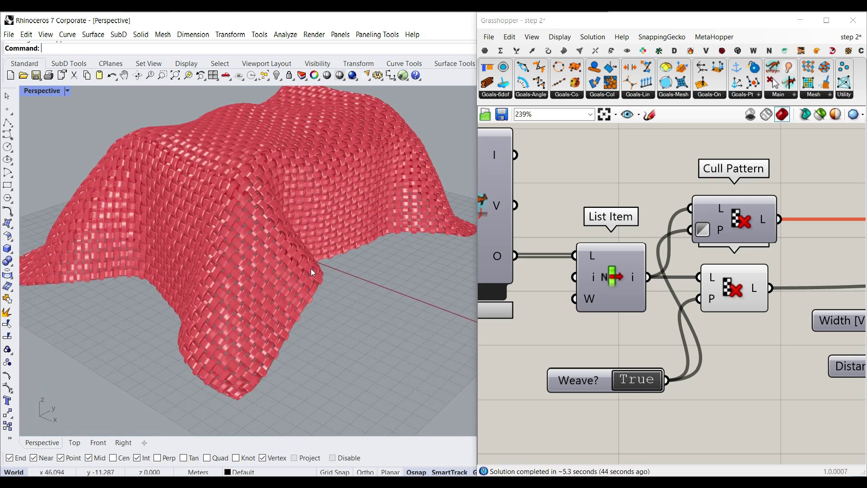
pyautogui.scroll(6, 273, 279)
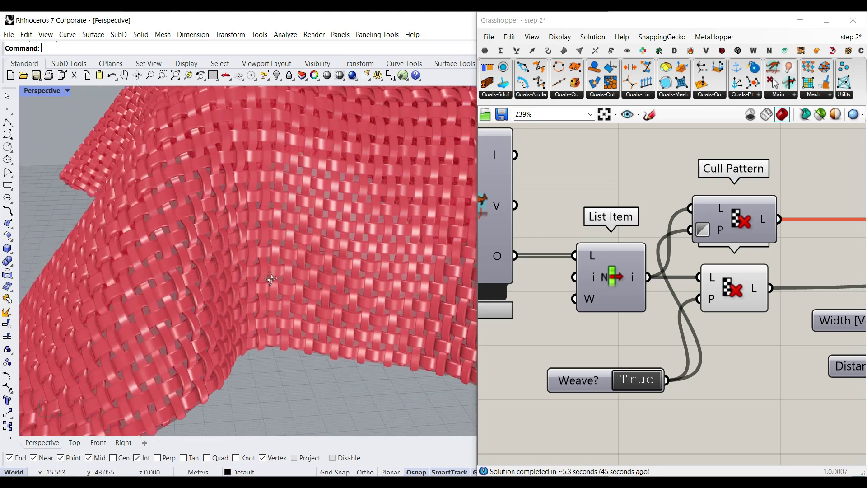
pyautogui.moveTo(261, 229); pyautogui.dragTo(137, 267, button='right')
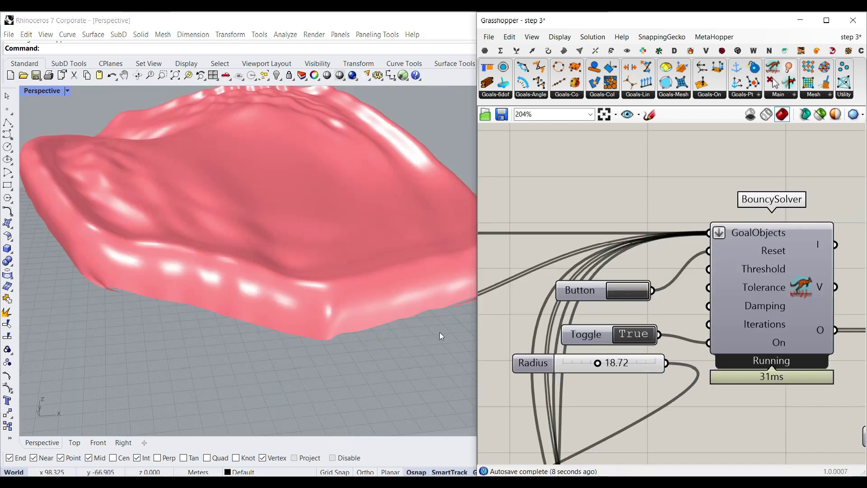
# - Set the Radius slider to 20.19 while the step 3 cloth simulation is running
pyautogui.moveTo(343, 308); pyautogui.dragTo(248, 334, button='right')
pyautogui.scroll(2, 248, 222)
pyautogui.moveTo(290, 269); pyautogui.dragTo(343, 271, button='right')
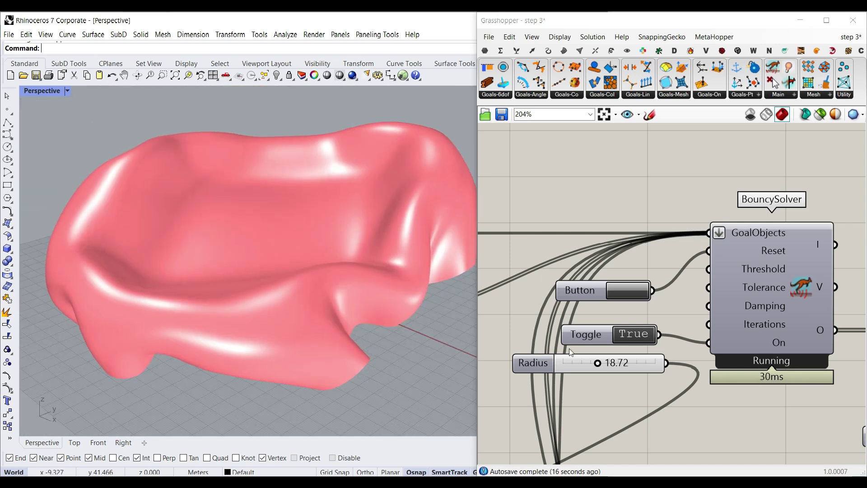
pyautogui.moveTo(598, 363); pyautogui.dragTo(601, 364)
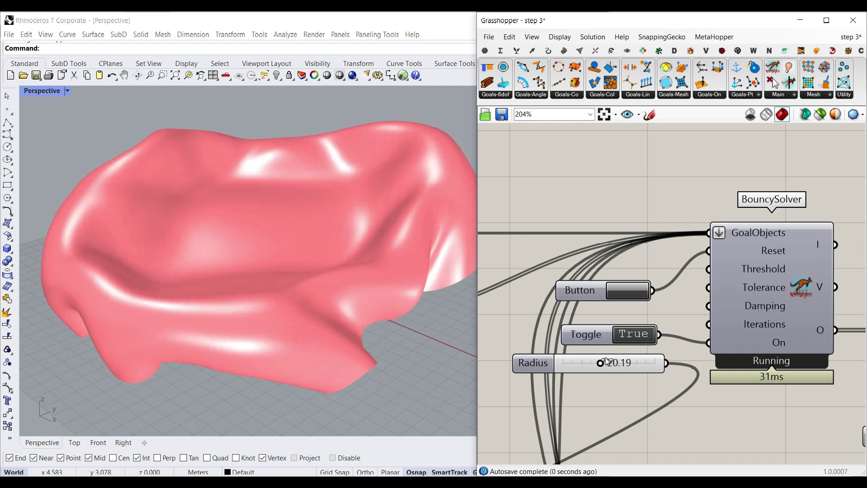
# - Stop the step 3 simulation by setting the toggle to False and bake the solver's O output
pyautogui.click(632, 334)
pyautogui.rightClick(823, 330)
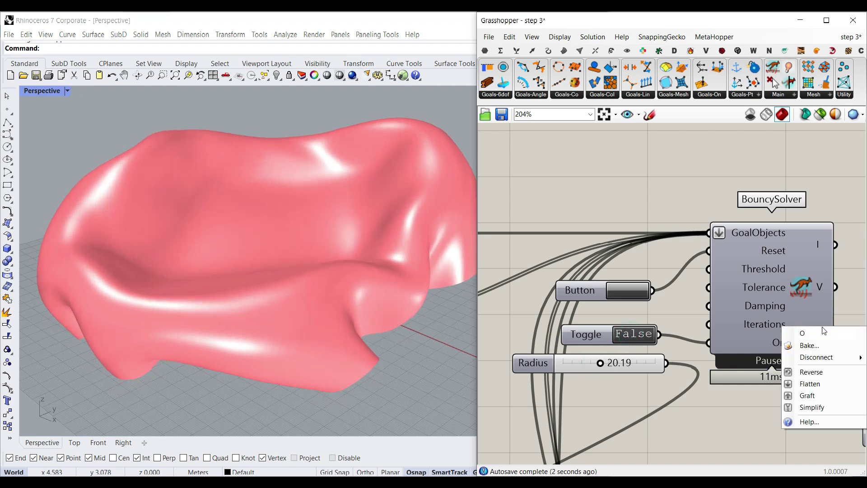
pyautogui.click(809, 345)
pyautogui.click(792, 448)
pyautogui.moveTo(133, 290); pyautogui.dragTo(293, 290, button='right')
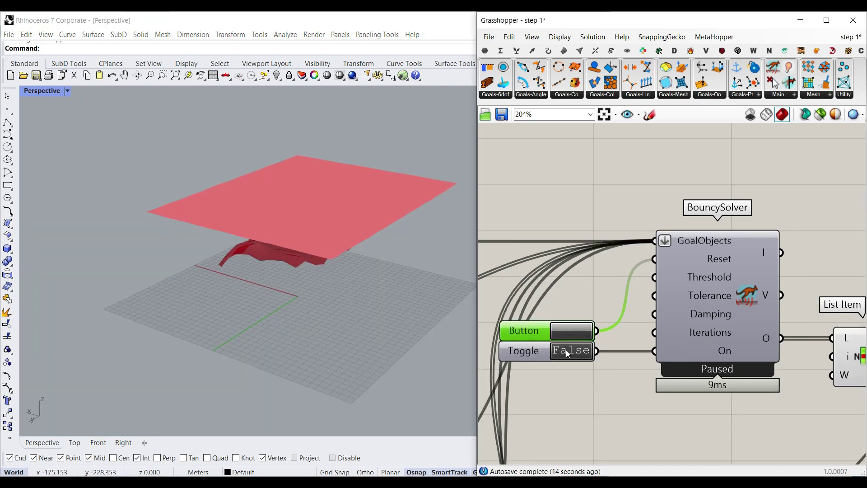
# - Run the cloth simulation in the step 1 definition by setting its toggle to True
pyautogui.click(566, 350)
pyautogui.moveTo(291, 320); pyautogui.dragTo(278, 229, button='right')
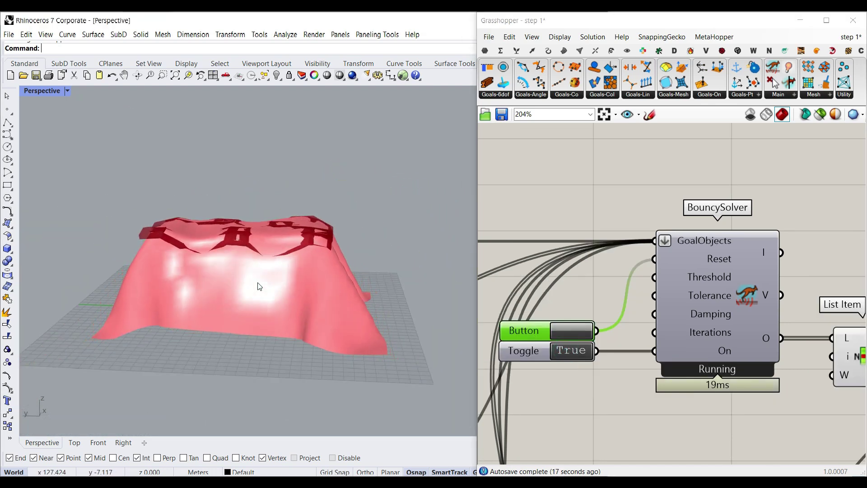
pyautogui.scroll(2, 259, 284)
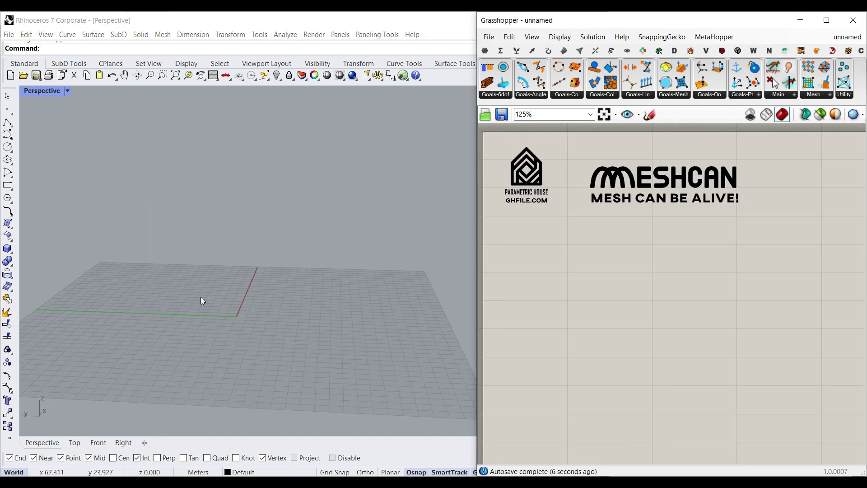
# - Draw a rectangular plane surface from corner to corner on the Perspective ground grid
pyautogui.moveTo(201, 297); pyautogui.dragTo(182, 297, button='right')
pyautogui.scroll(4, 253, 280)
pyautogui.moveTo(250, 306); pyautogui.dragTo(277, 258, button='right')
pyautogui.scroll(4, 280, 253)
pyautogui.click(7, 224)
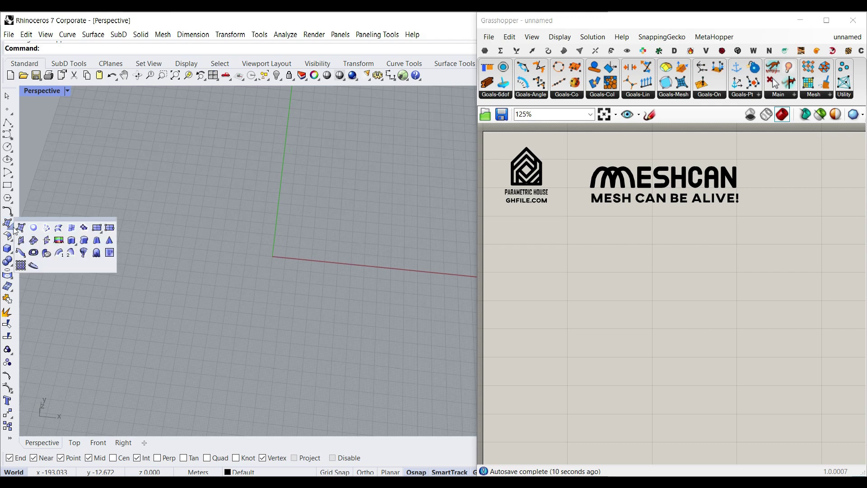
pyautogui.click(96, 229)
pyautogui.scroll(-3, 194, 197)
pyautogui.click(188, 185)
pyautogui.click(346, 320)
# - Move the new plane surface straight up above the ground grid and deselect it
pyautogui.moveTo(345, 320); pyautogui.dragTo(275, 278, button='right')
pyautogui.scroll(2, 266, 241)
pyautogui.click(265, 241)
pyautogui.scroll(-2, 266, 228)
pyautogui.moveTo(263, 205); pyautogui.dragTo(264, 162)
pyautogui.click(282, 133)
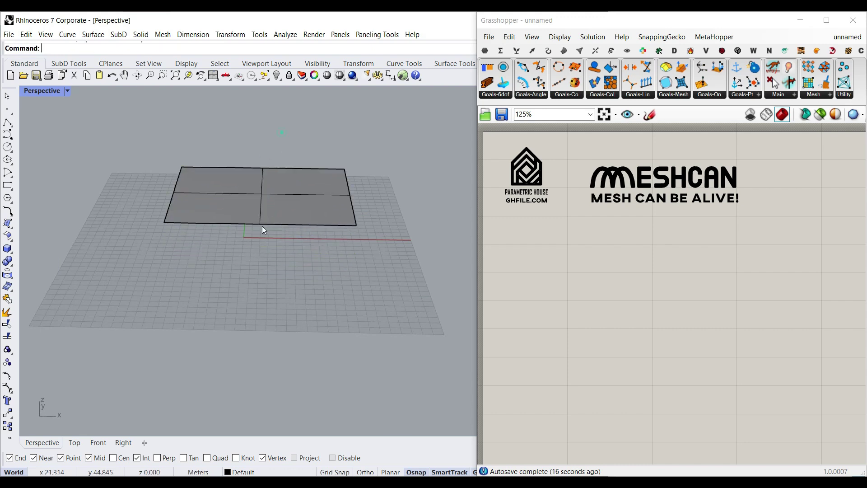
pyautogui.scroll(5, 264, 209)
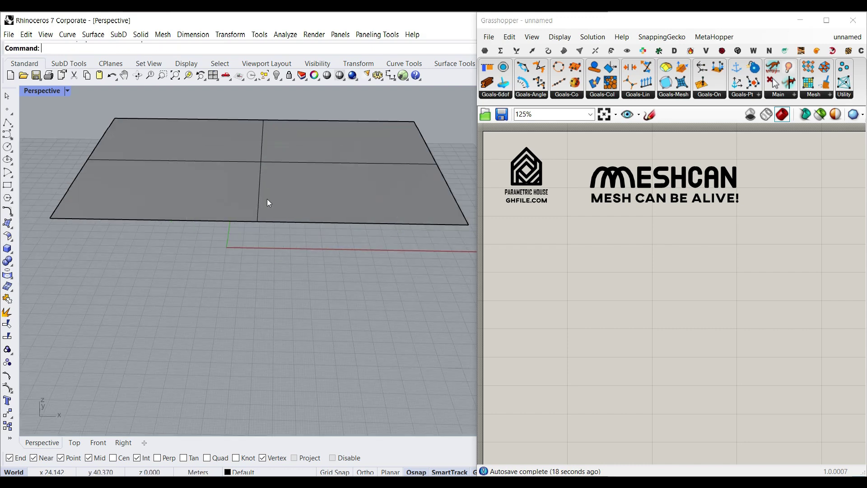
pyautogui.scroll(-3, 264, 301)
pyautogui.scroll(1, 300, 212)
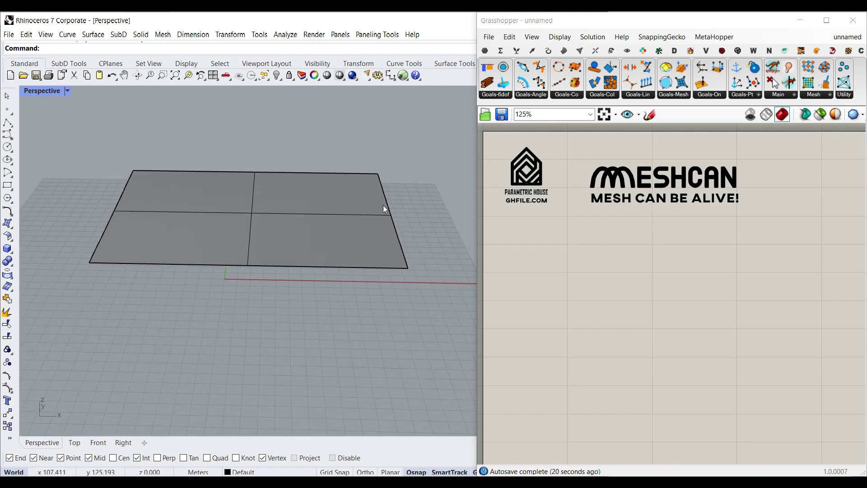
# - Add a Surface parameter to the Grasshopper canvas and reference the raised plane in it
pyautogui.click(485, 50)
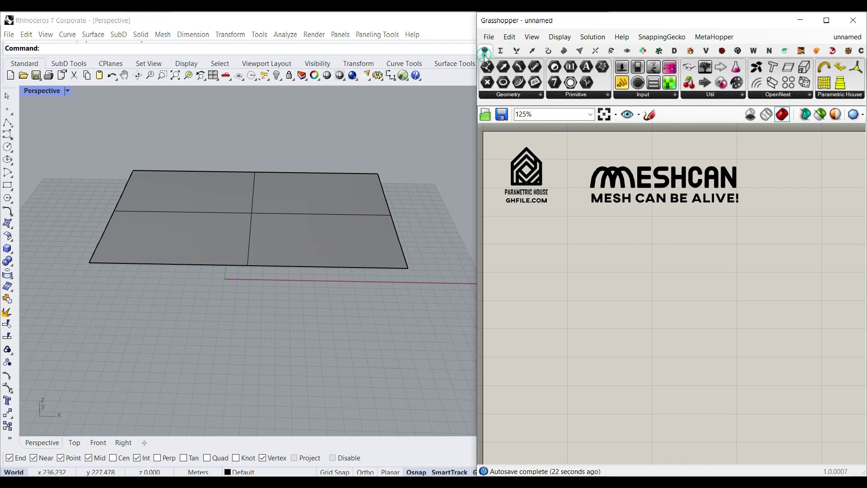
pyautogui.click(539, 95)
pyautogui.click(592, 227)
pyautogui.click(617, 276)
pyautogui.scroll(3, 616, 278)
pyautogui.rightClick(616, 280)
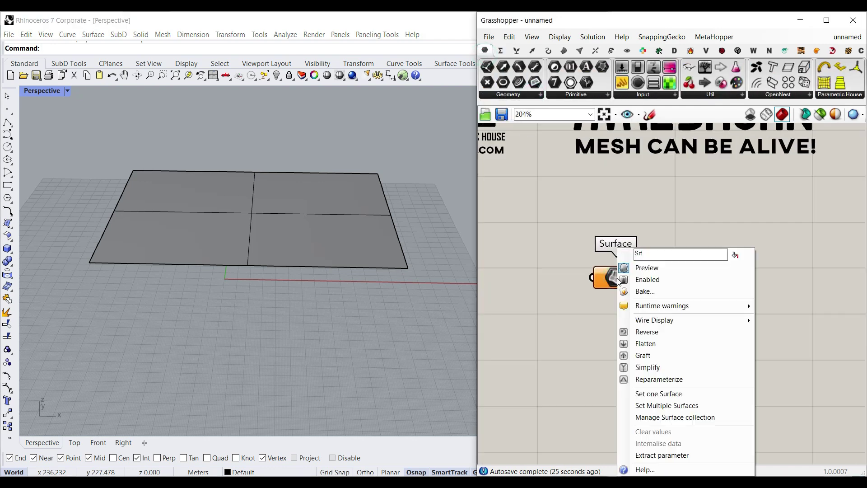
pyautogui.click(655, 394)
pyautogui.click(305, 222)
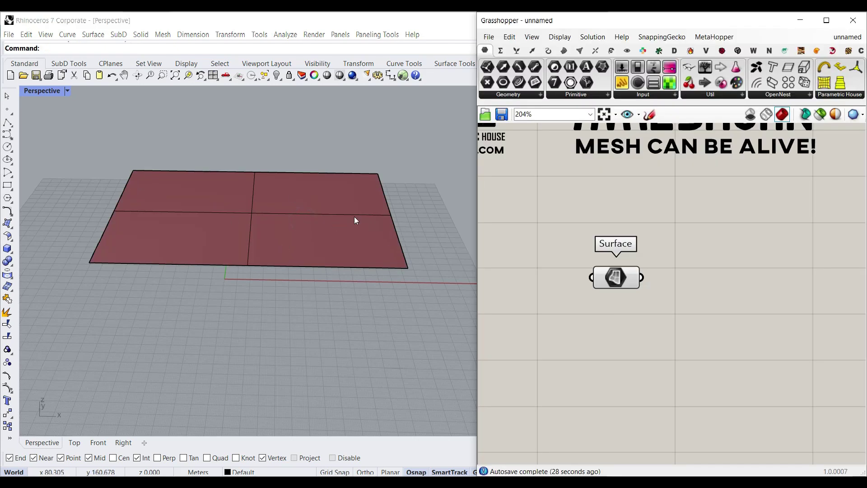
# - Internalise the Surface parameter's data and delete the original plane from the Rhino model
pyautogui.moveTo(622, 278)
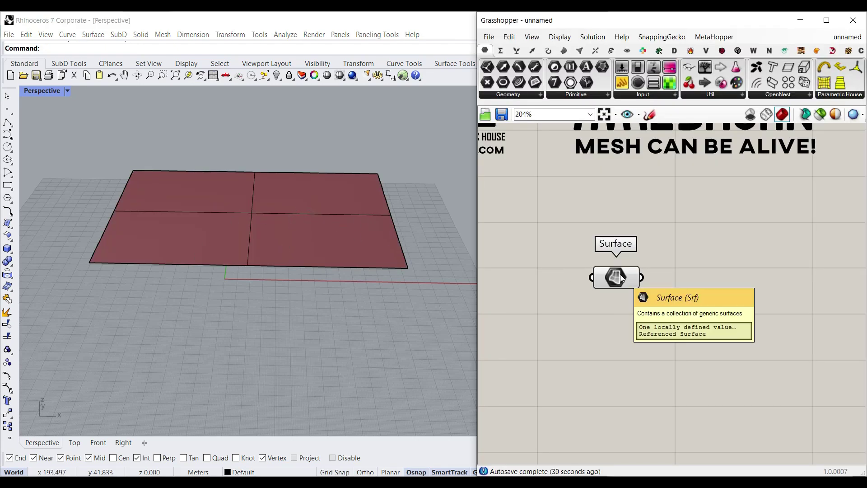
pyautogui.rightClick(621, 278)
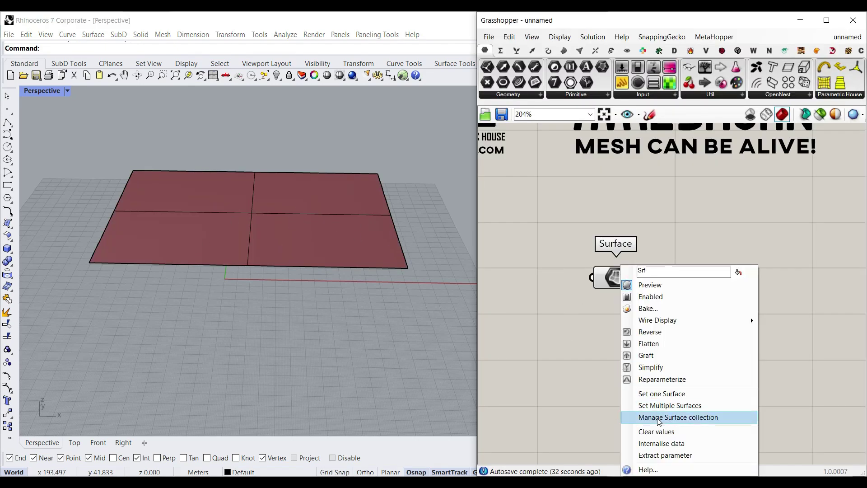
pyautogui.click(651, 440)
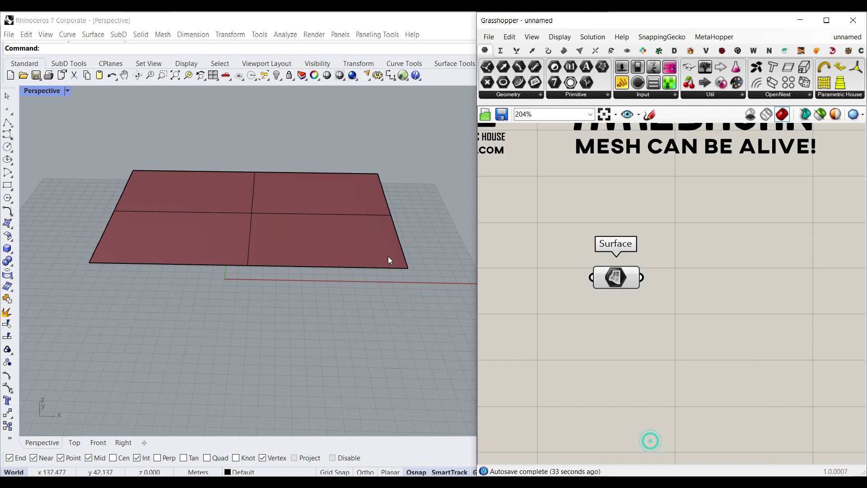
pyautogui.click(359, 242)
pyautogui.press('Delete')
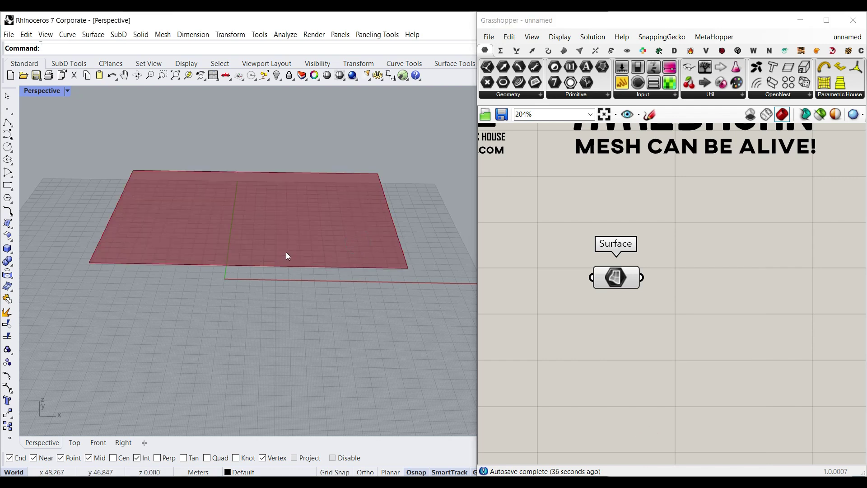
# - Make room beside the Surface parameter and add a Kangaroo BouncySolver component to the canvas
pyautogui.moveTo(621, 279); pyautogui.dragTo(580, 260)
pyautogui.click(729, 249)
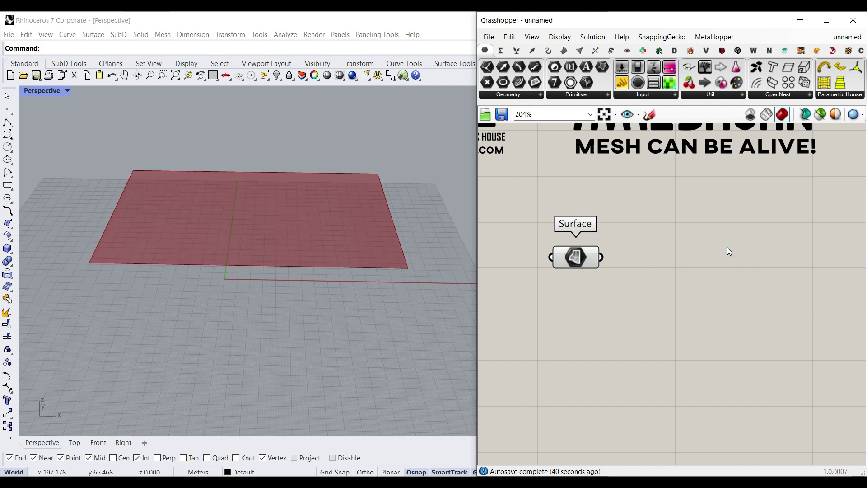
pyautogui.moveTo(478, 222); pyautogui.dragTo(283, 226)
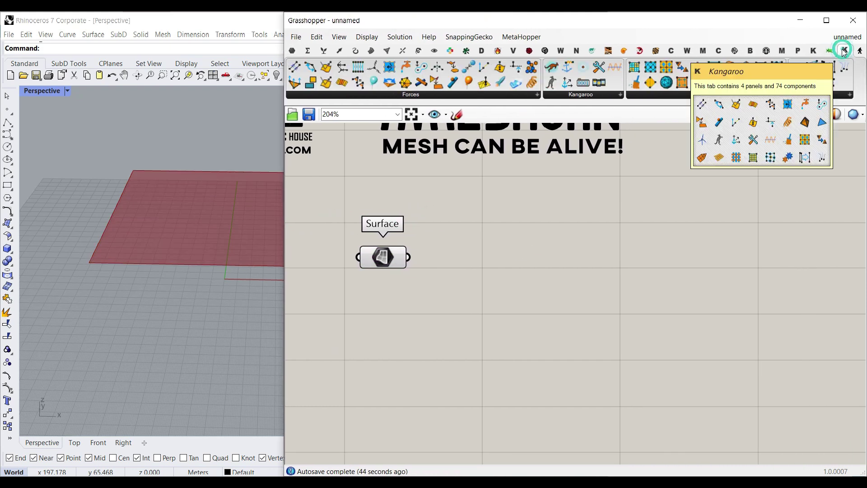
pyautogui.click(816, 48)
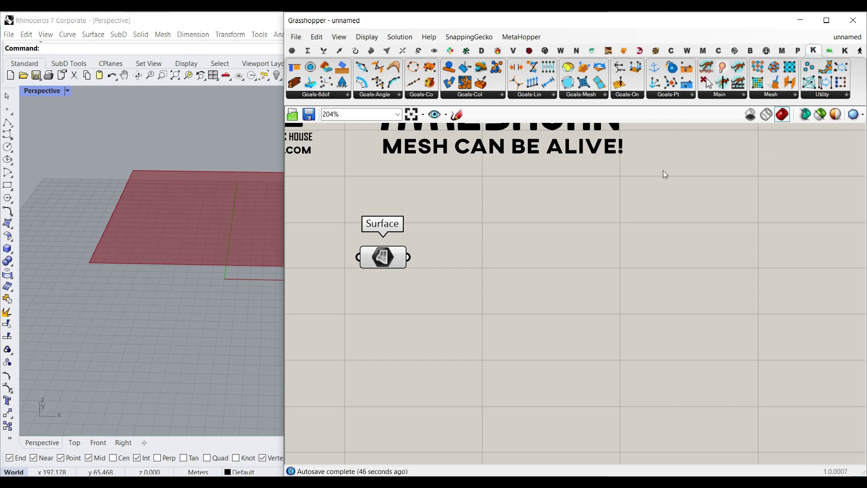
pyautogui.click(732, 95)
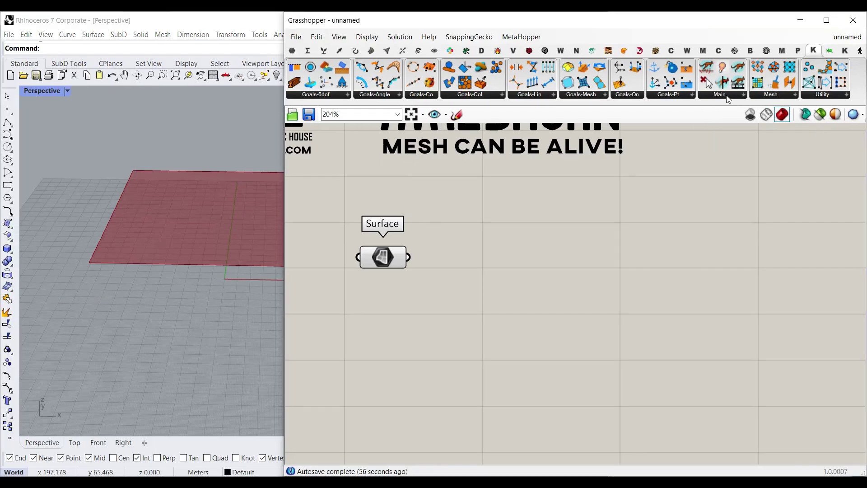
pyautogui.click(695, 77)
pyautogui.click(740, 114)
pyautogui.click(700, 270)
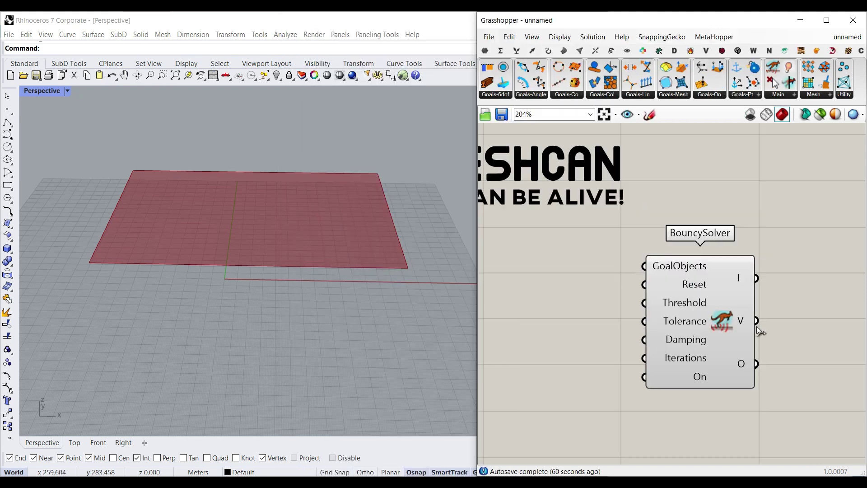
# - Arrange the BouncySolver to the right of the Surface parameter with free space between them
pyautogui.moveTo(697, 350); pyautogui.dragTo(761, 313, button='right')
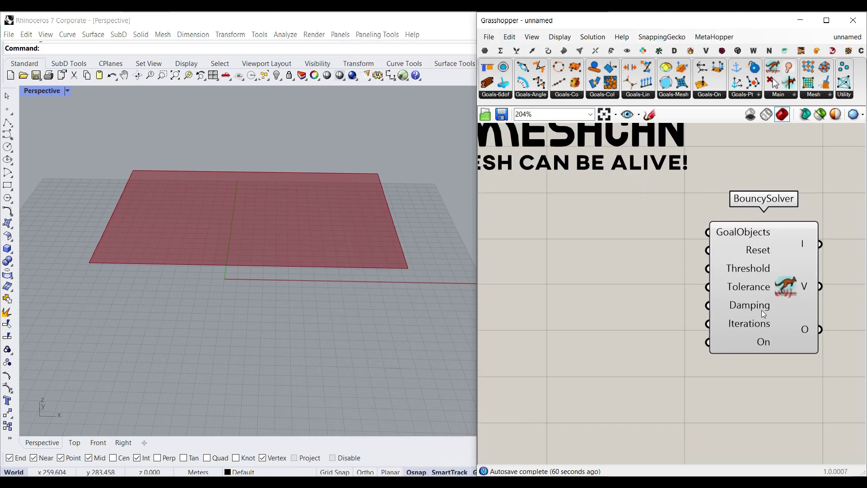
pyautogui.moveTo(762, 309); pyautogui.dragTo(593, 332)
pyautogui.moveTo(593, 331); pyautogui.dragTo(736, 327, button='right')
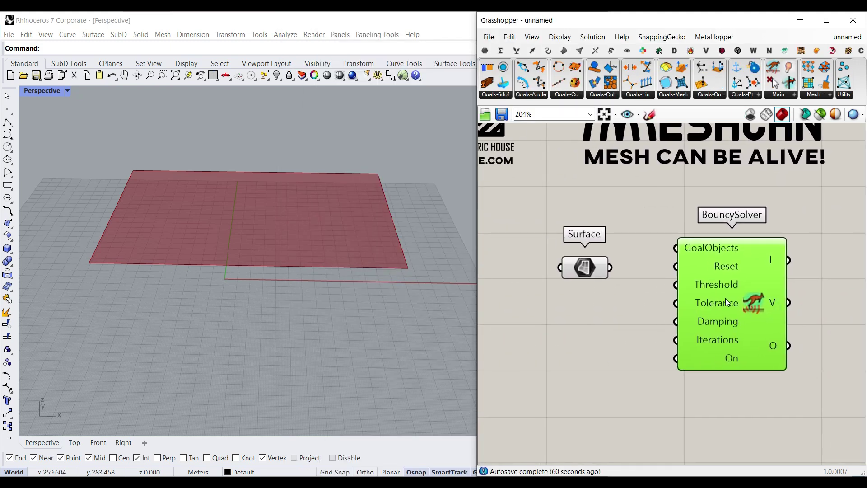
pyautogui.moveTo(746, 299); pyautogui.dragTo(770, 335)
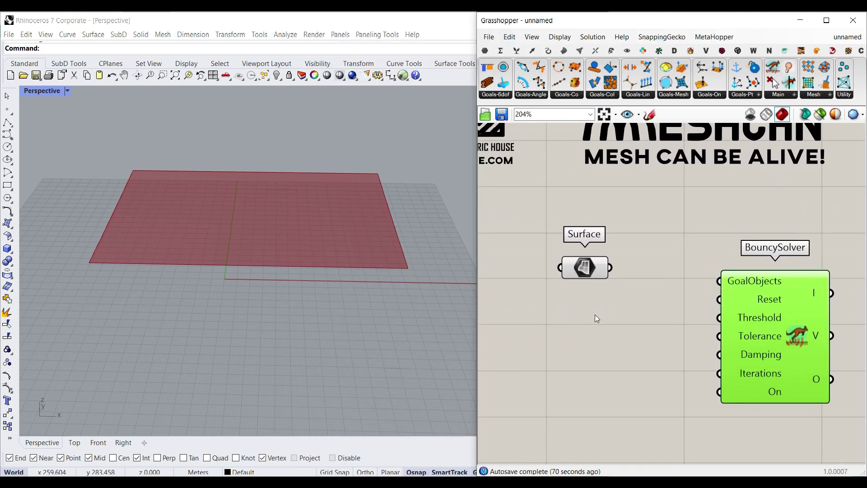
pyautogui.moveTo(286, 346); pyautogui.dragTo(344, 293, button='right')
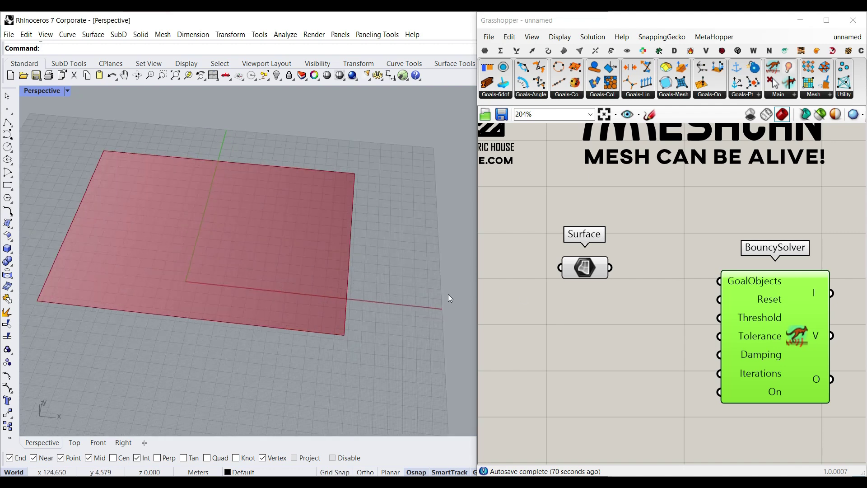
pyautogui.moveTo(585, 269); pyautogui.dragTo(542, 271)
pyautogui.click(645, 257)
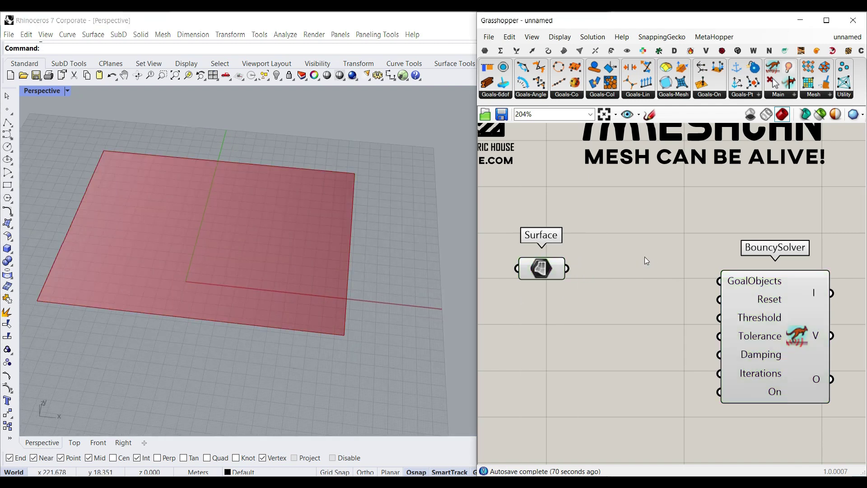
# - Add a Mesh Surface component between the Surface parameter and BouncySolver, and feed the surface into its S input
pyautogui.click(580, 51)
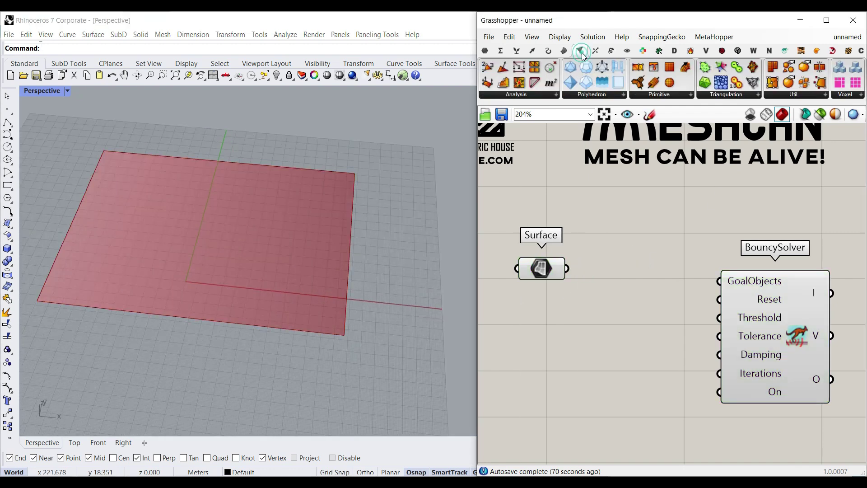
pyautogui.click(805, 94)
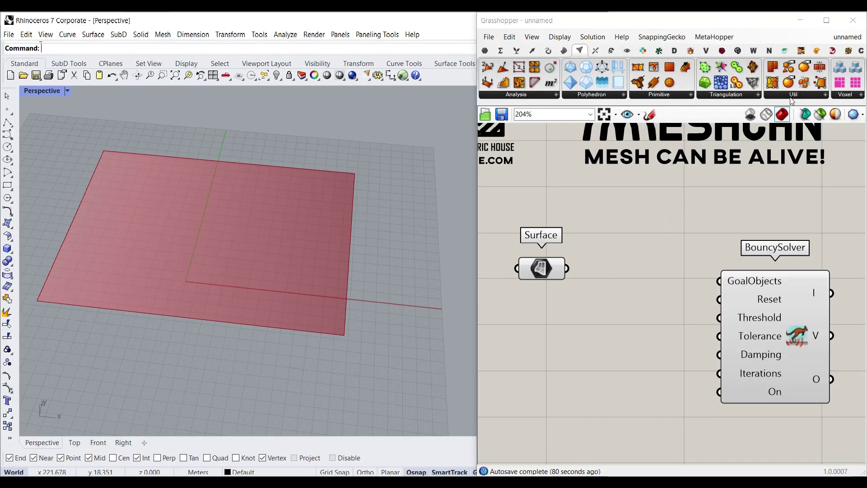
pyautogui.click(790, 95)
pyautogui.click(709, 131)
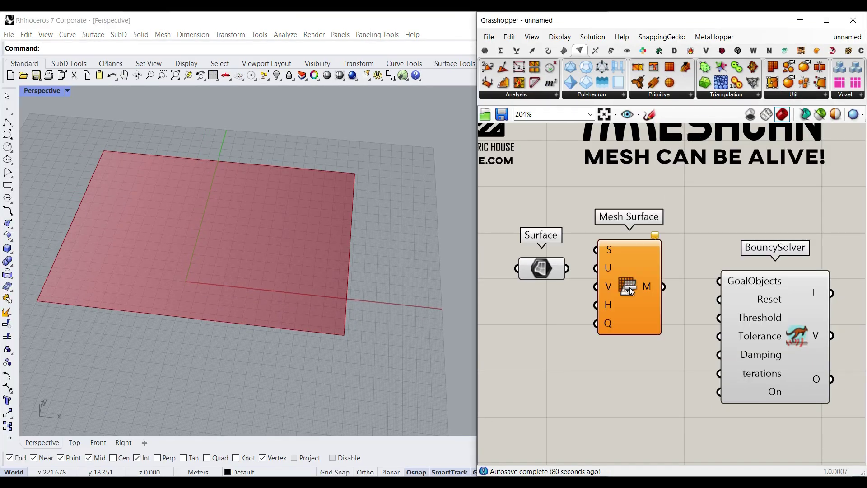
pyautogui.click(630, 288)
pyautogui.scroll(3, 632, 284)
pyautogui.click(573, 223)
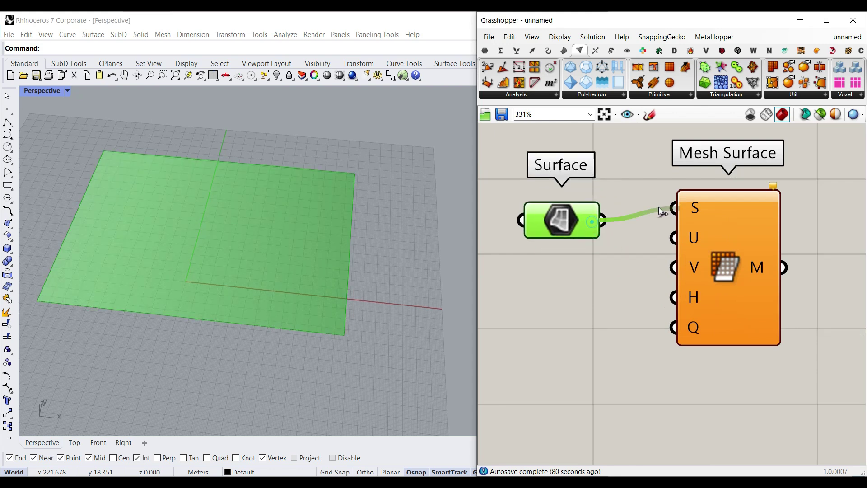
pyautogui.moveTo(658, 207); pyautogui.dragTo(673, 209)
pyautogui.click(595, 306)
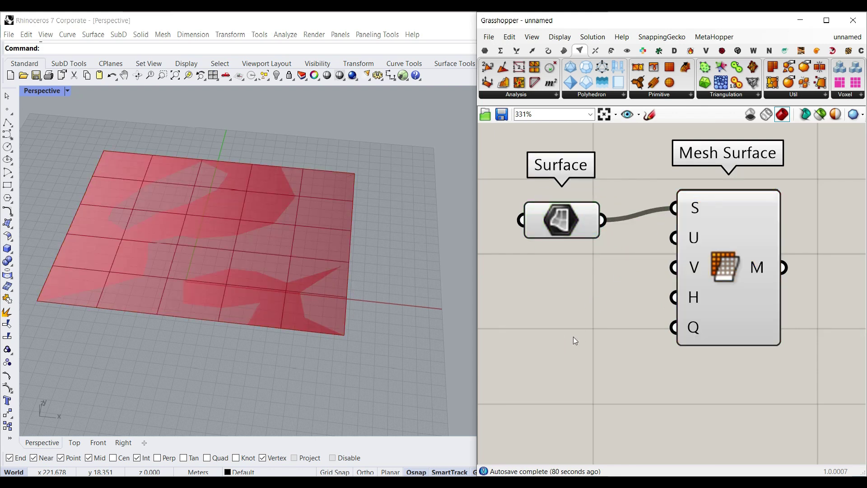
# - Turn off the Surface parameter's preview and move Mesh Surface so its S input lines up with the parameter
pyautogui.rightClick(566, 209)
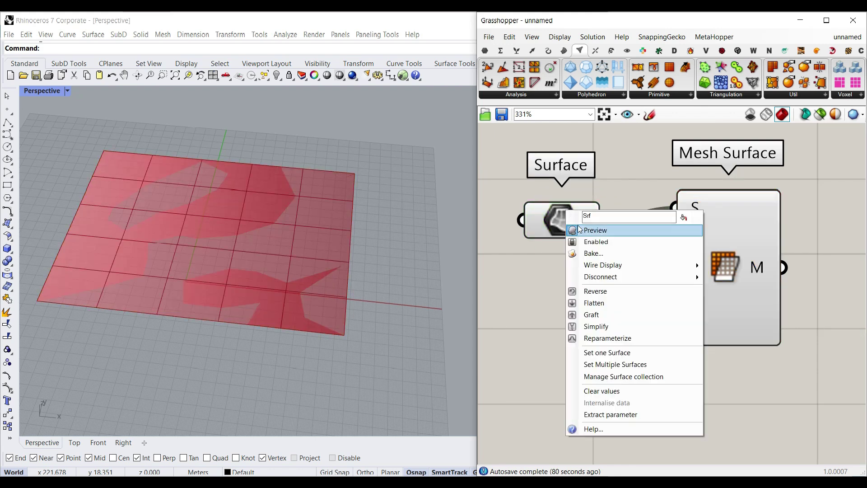
pyautogui.click(575, 230)
pyautogui.click(563, 38)
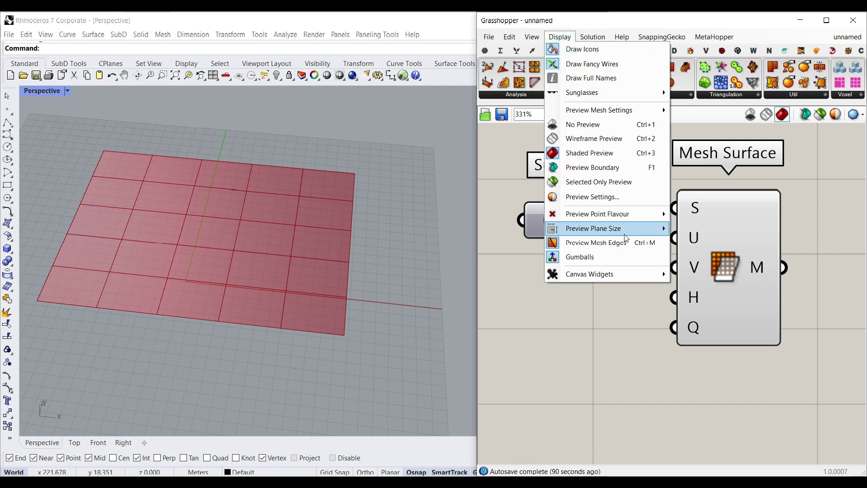
pyautogui.moveTo(675, 297); pyautogui.dragTo(751, 270)
pyautogui.moveTo(709, 253); pyautogui.dragTo(735, 264, button='right')
# - Create two number sliders ranging from 3 to 20 and connect them to Mesh Surface's U and V inputs
pyautogui.doubleClick(554, 292)
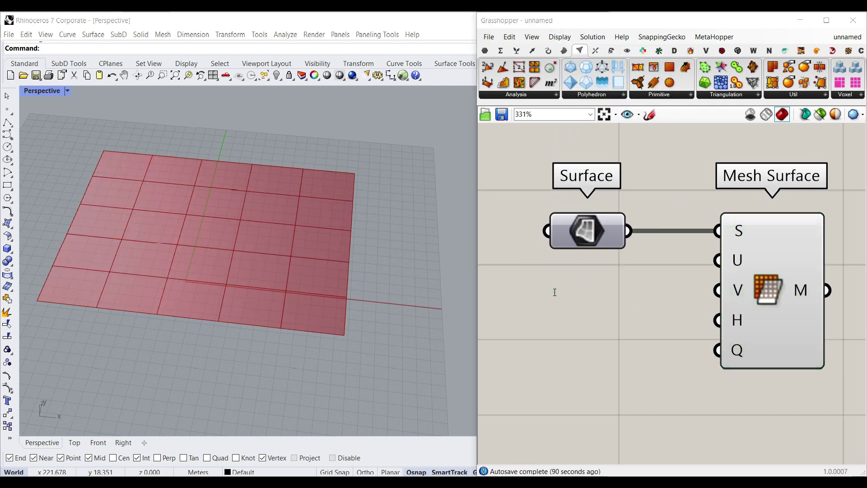
pyautogui.write('3..20')
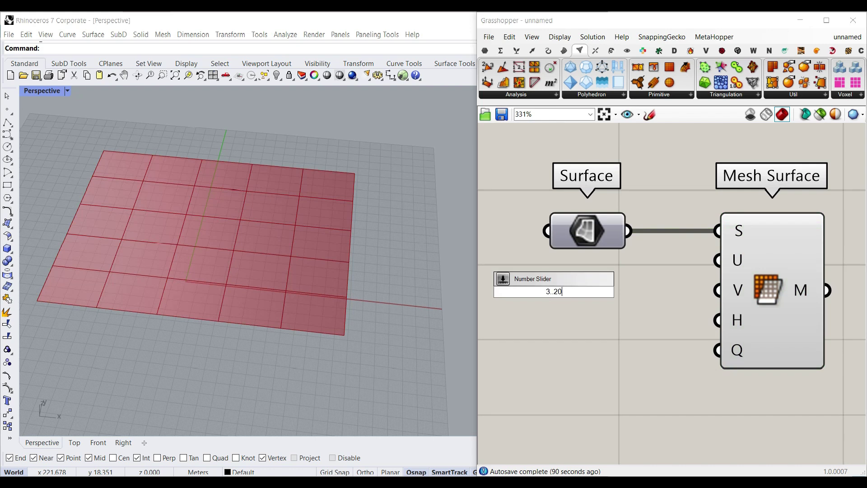
pyautogui.press('Return')
pyautogui.moveTo(620, 279); pyautogui.dragTo(619, 304)
pyautogui.scroll(-1, 638, 295)
pyautogui.moveTo(671, 277); pyautogui.dragTo(705, 265)
pyautogui.moveTo(670, 302); pyautogui.dragTo(705, 290)
# - Set the mesh's U Count to 13 and its V Count to 15
pyautogui.moveTo(548, 281); pyautogui.dragTo(608, 282)
pyautogui.moveTo(546, 306); pyautogui.dragTo(632, 311)
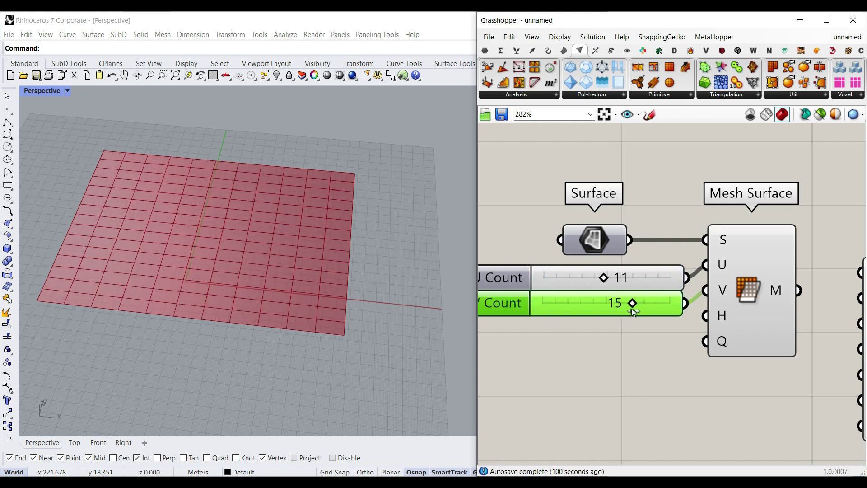
pyautogui.moveTo(602, 281); pyautogui.dragTo(616, 281)
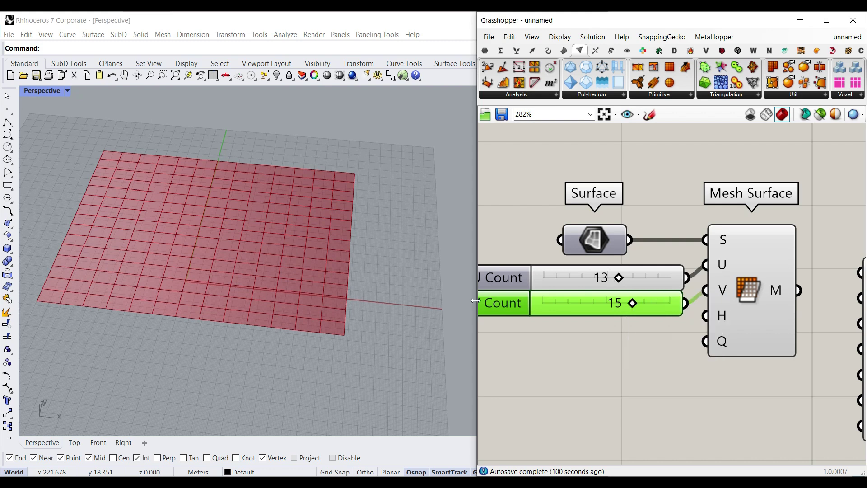
# - Make room beside Mesh Surface and add a Kangaroo Show component between it and BouncySolver
pyautogui.scroll(-2, 591, 310)
pyautogui.moveTo(640, 306); pyautogui.dragTo(593, 279, button='right')
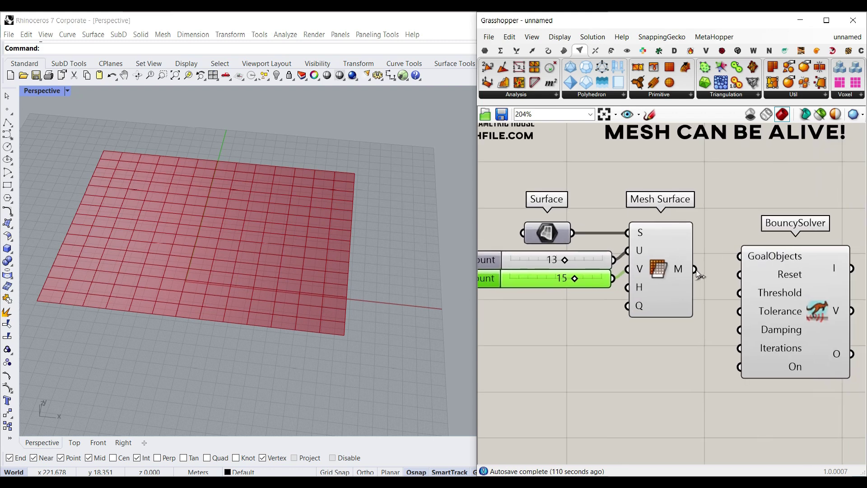
pyautogui.moveTo(754, 313); pyautogui.dragTo(728, 303, button='right')
pyautogui.moveTo(768, 286); pyautogui.dragTo(801, 310)
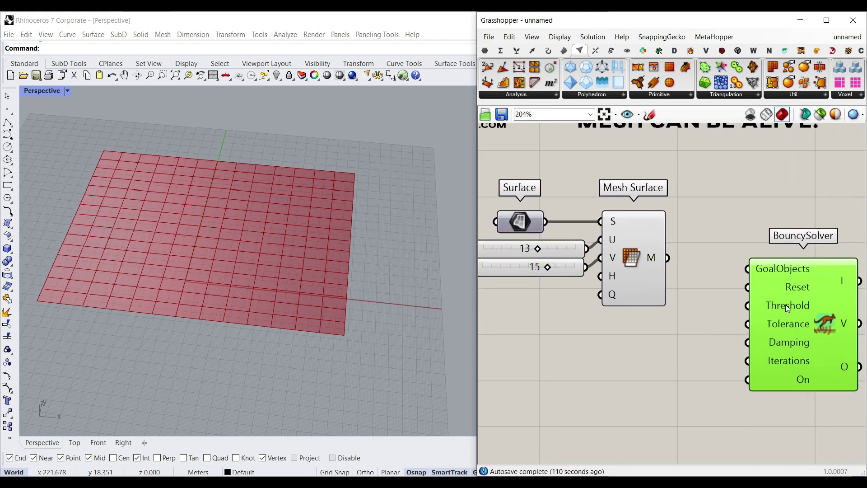
pyautogui.keyDown('ctrl'); pyautogui.keyDown('alt'); pyautogui.click(823, 302); pyautogui.keyUp('alt'); pyautogui.keyUp('ctrl')
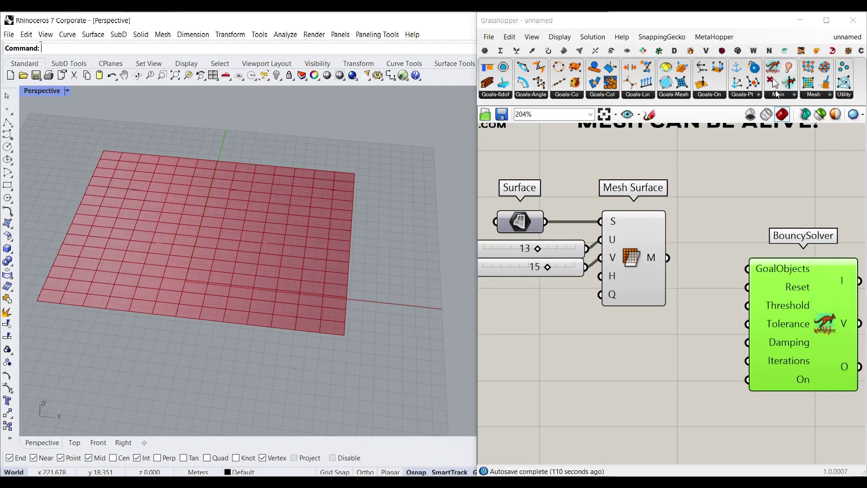
pyautogui.click(789, 71)
pyautogui.click(712, 243)
# - Connect Mesh Surface's M output to Show and Show's output to BouncySolver's GoalObjects input
pyautogui.moveTo(712, 242); pyautogui.dragTo(633, 250, button='right')
pyautogui.scroll(1, 712, 301)
pyautogui.moveTo(714, 302); pyautogui.dragTo(766, 298)
pyautogui.moveTo(568, 247); pyautogui.dragTo(587, 238)
pyautogui.moveTo(608, 229); pyautogui.dragTo(716, 265)
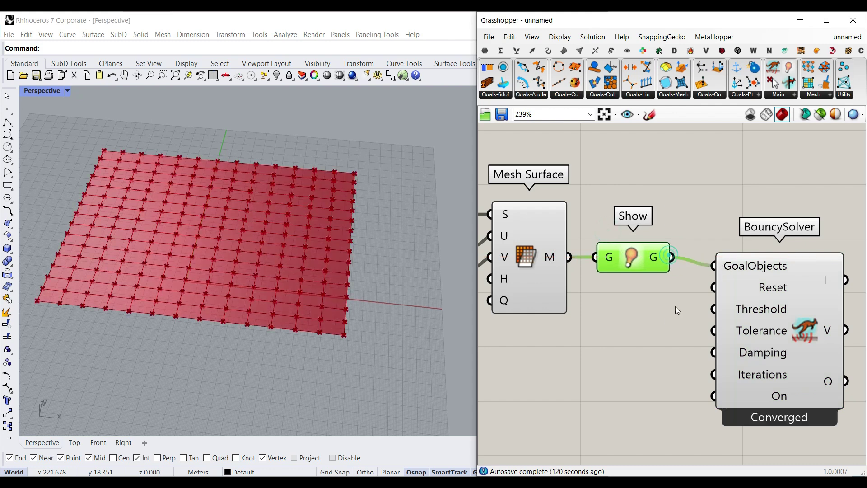
# - Add a Button renamed "Reset" below the Show component and connect it to BouncySolver's Reset input
pyautogui.moveTo(774, 353); pyautogui.dragTo(668, 313, button='right')
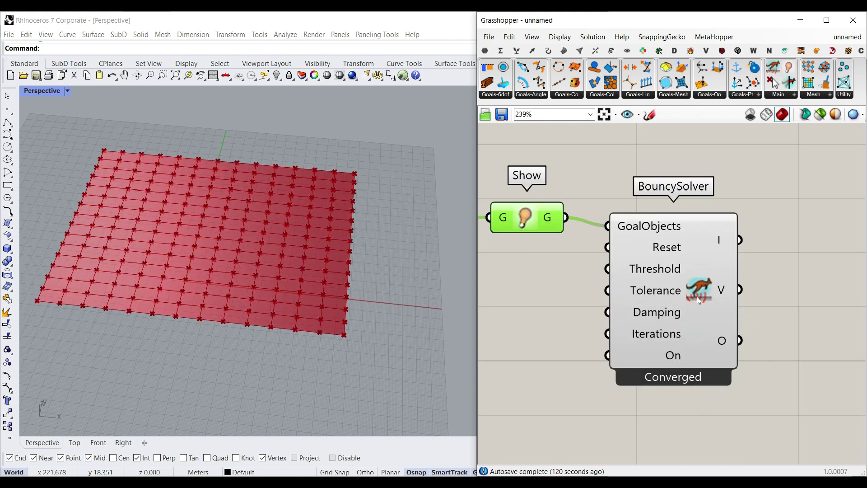
pyautogui.moveTo(623, 288); pyautogui.dragTo(685, 287, button='right')
pyautogui.doubleClick(560, 299)
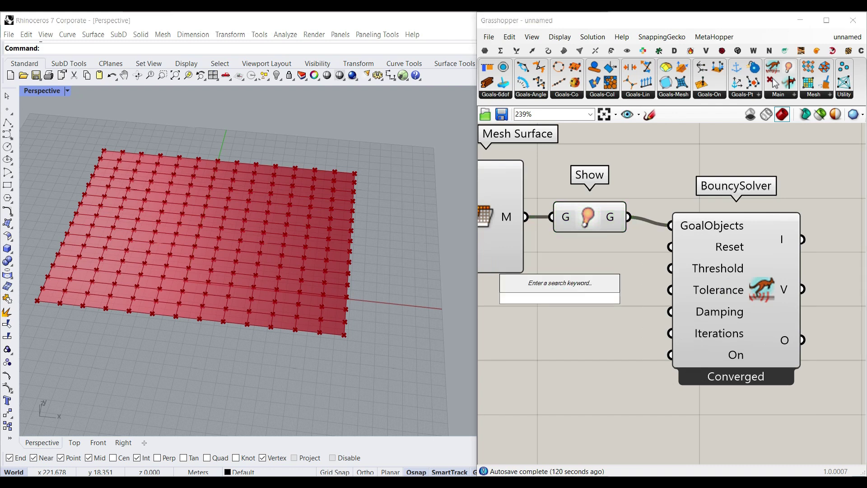
pyautogui.write('but')
pyautogui.click(551, 283)
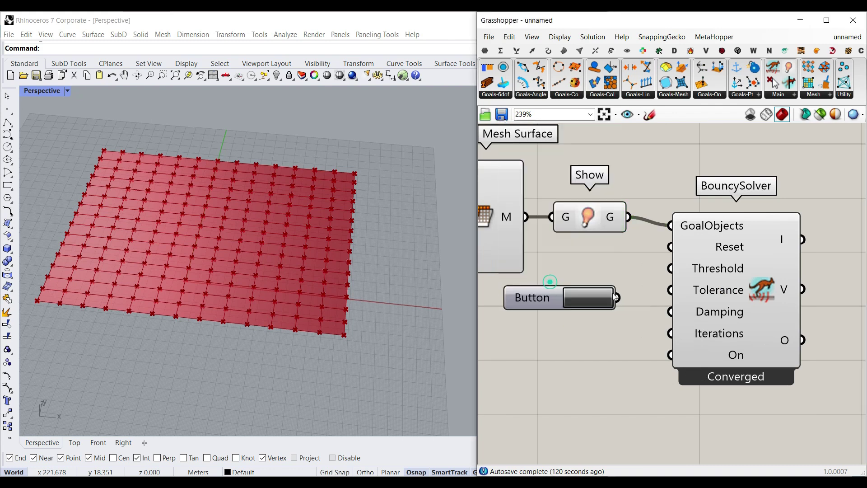
pyautogui.moveTo(619, 297); pyautogui.dragTo(670, 246)
pyautogui.rightClick(552, 293)
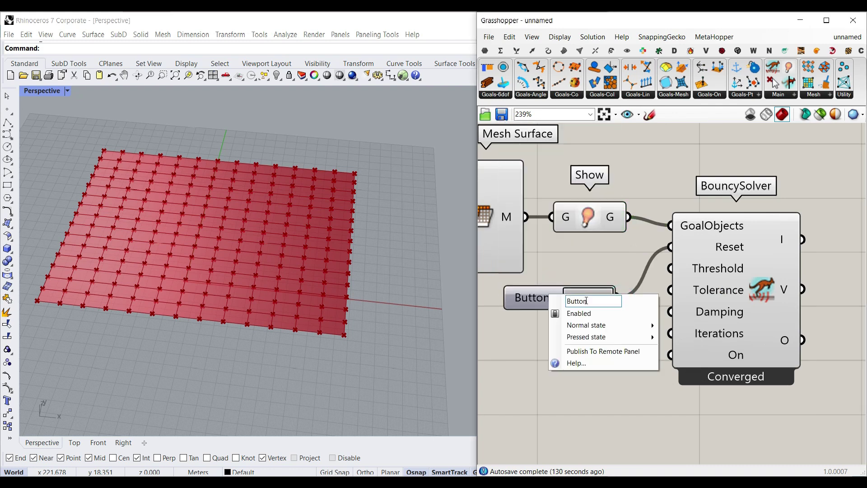
pyautogui.write('Reset')
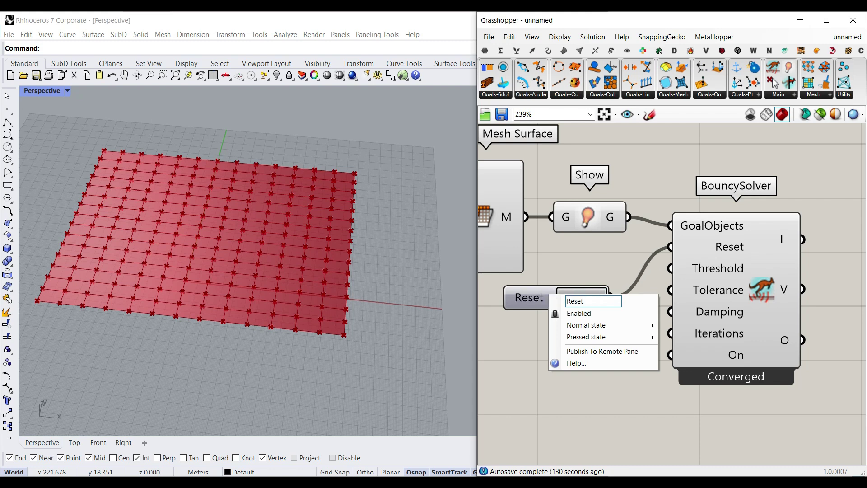
pyautogui.press('Return')
pyautogui.moveTo(536, 298); pyautogui.dragTo(553, 268)
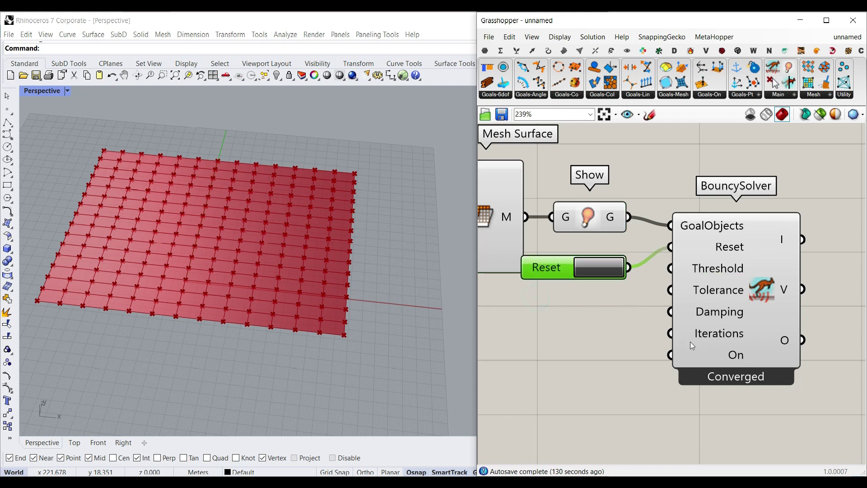
# - Add a Boolean Toggle below the Reset button and rename it "Run?"
pyautogui.doubleClick(557, 349)
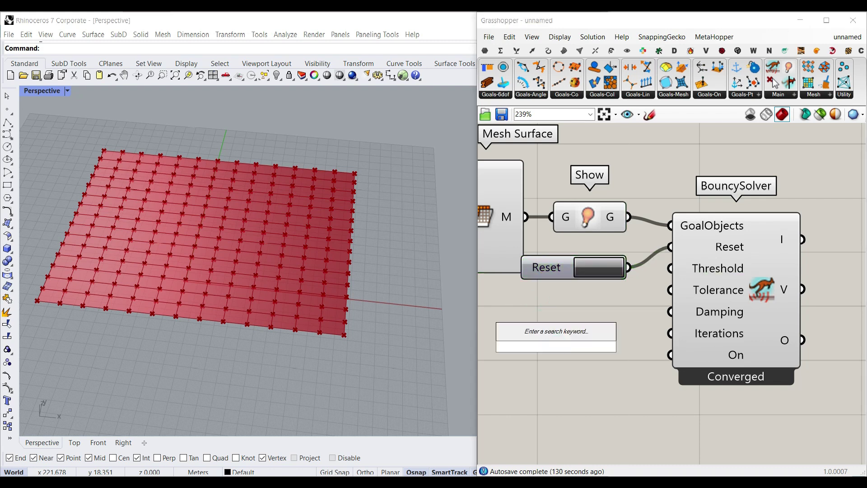
pyautogui.write('tog')
pyautogui.press('Return')
pyautogui.rightClick(531, 351)
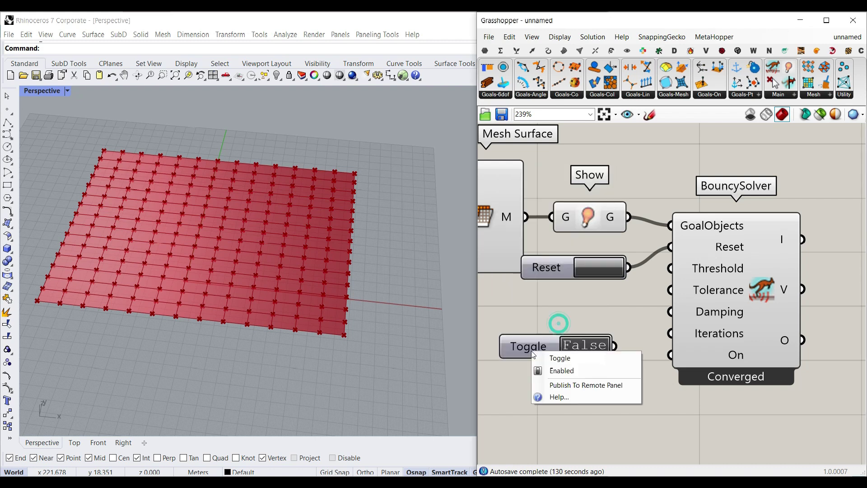
pyautogui.moveTo(575, 357); pyautogui.dragTo(550, 358)
pyautogui.write('Run?')
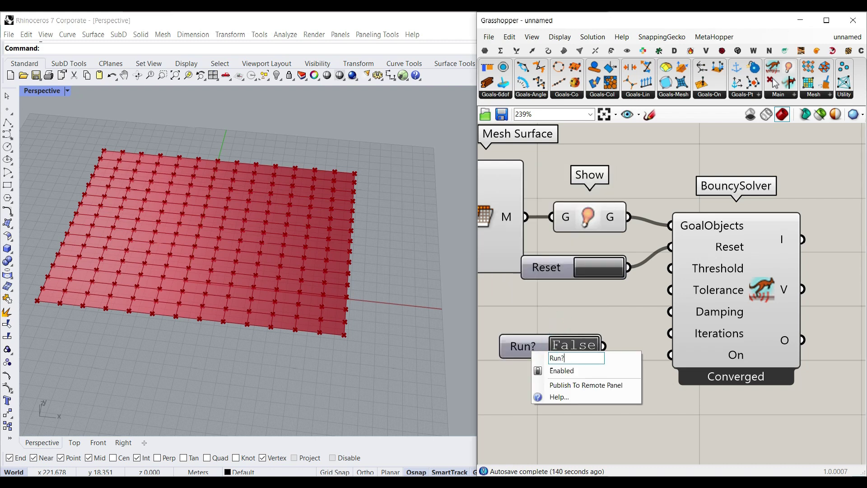
pyautogui.click(550, 316)
# - Connect the Run? toggle to BouncySolver's On input and switch it to True
pyautogui.moveTo(605, 346); pyautogui.dragTo(670, 355)
pyautogui.moveTo(567, 359); pyautogui.dragTo(574, 368)
pyautogui.click(585, 359)
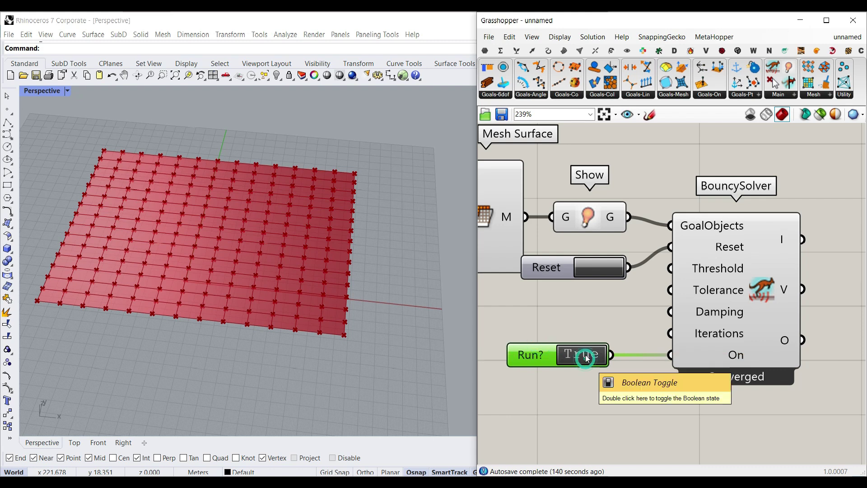
# - Reset the simulation and arrange the Reset button, Run? toggle and BouncySolver farther to the right of Show
pyautogui.moveTo(560, 268); pyautogui.dragTo(542, 310)
pyautogui.click(581, 317)
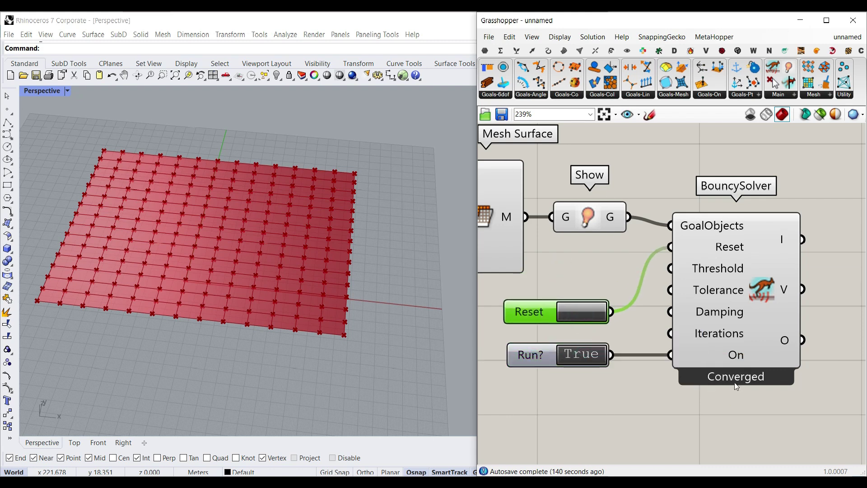
pyautogui.scroll(-3, 744, 384)
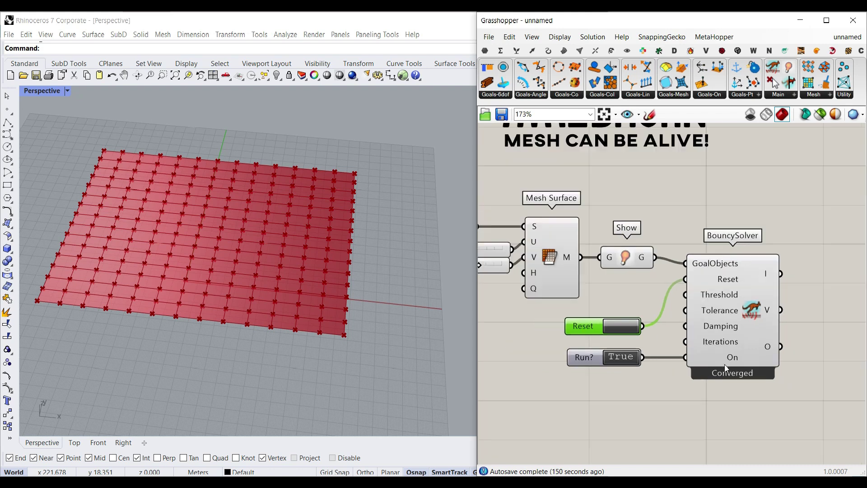
pyautogui.moveTo(753, 345); pyautogui.dragTo(684, 339, button='right')
pyautogui.moveTo(691, 345)
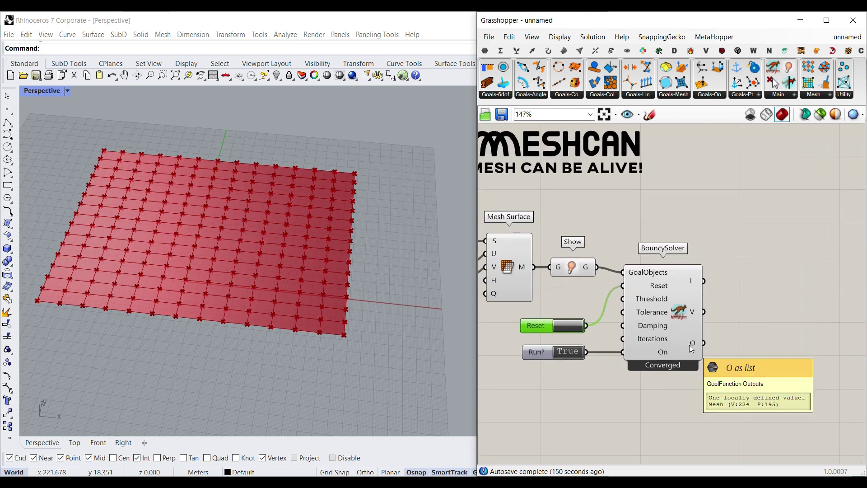
pyautogui.moveTo(703, 399); pyautogui.dragTo(571, 323)
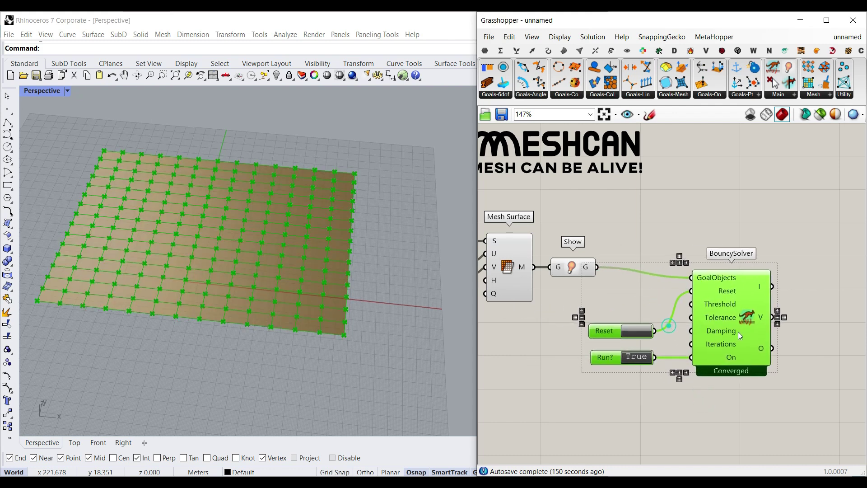
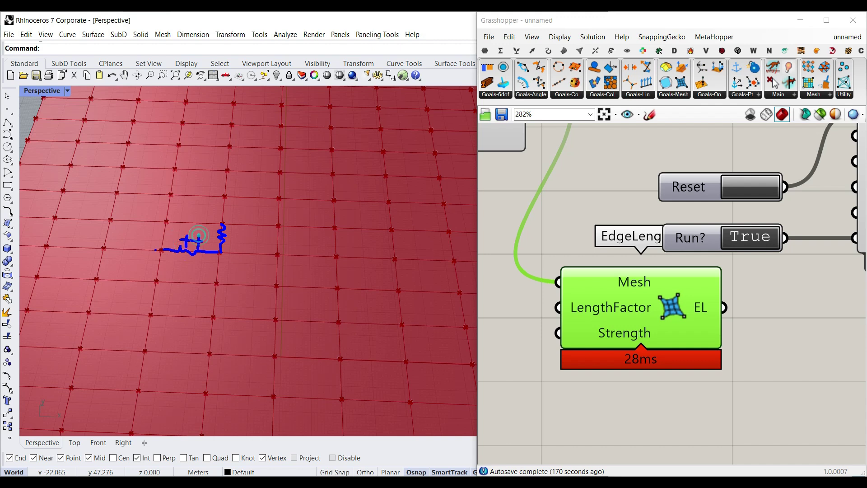
# - Add a panel containing 1 and connect it to the LengthFactor input of EdgeLengths
pyautogui.press('Escape')
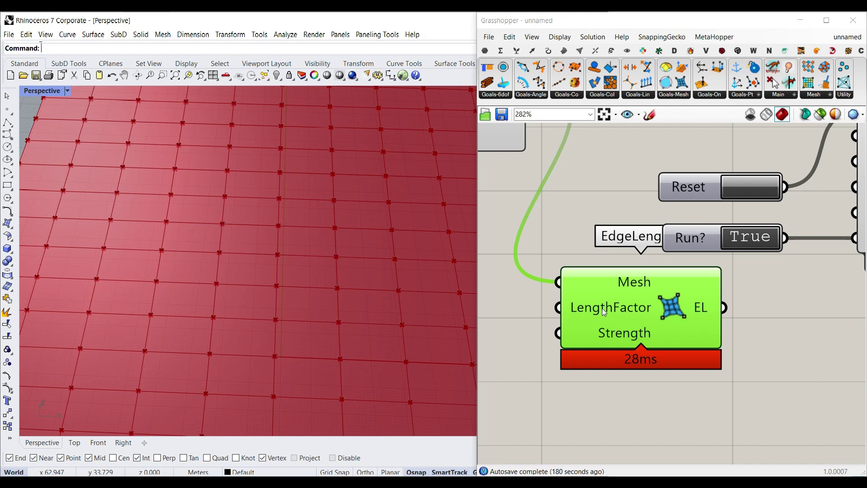
pyautogui.moveTo(603, 309); pyautogui.dragTo(725, 320, button='right')
pyautogui.doubleClick(575, 321)
pyautogui.write('//')
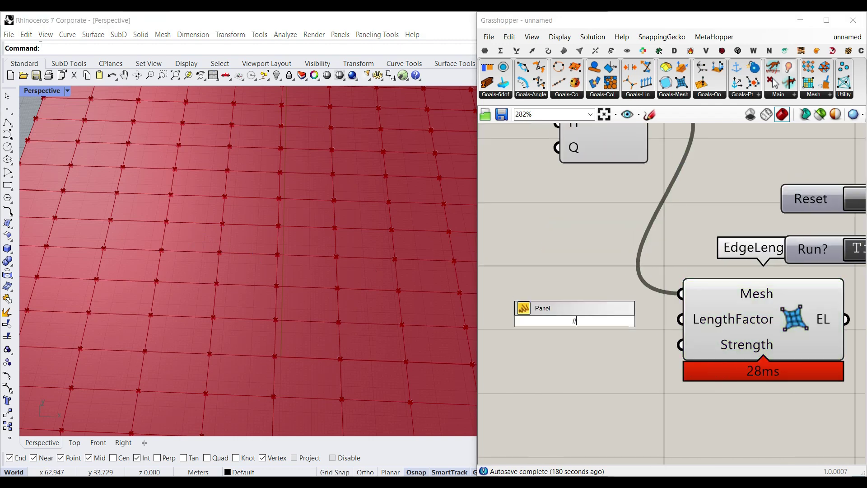
pyautogui.write('1')
pyautogui.press('Return')
pyautogui.moveTo(596, 320); pyautogui.dragTo(674, 321)
# - Add the EdgeLengths EL output to BouncySolver's GoalObjects alongside Show, and flatten that input
pyautogui.moveTo(702, 325); pyautogui.dragTo(607, 341, button='right')
pyautogui.scroll(-5, 619, 336)
pyautogui.scroll(3, 680, 329)
pyautogui.moveTo(648, 360); pyautogui.dragTo(740, 198)
pyautogui.rightClick(739, 198)
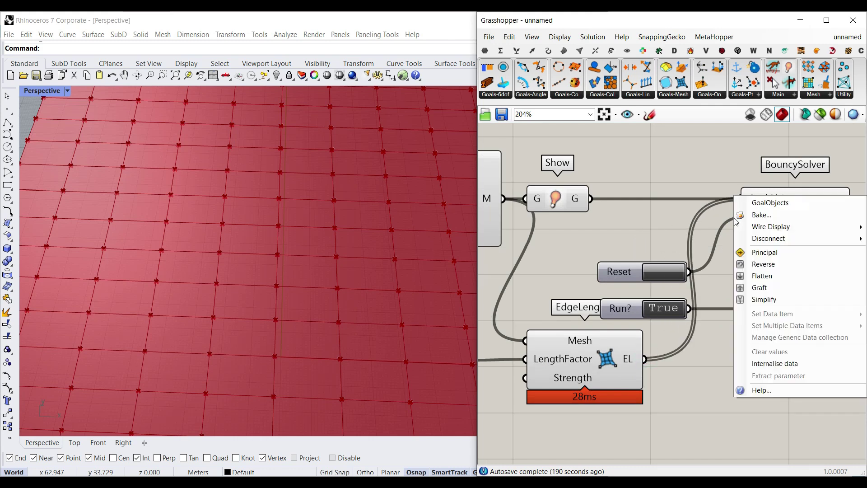
pyautogui.click(749, 276)
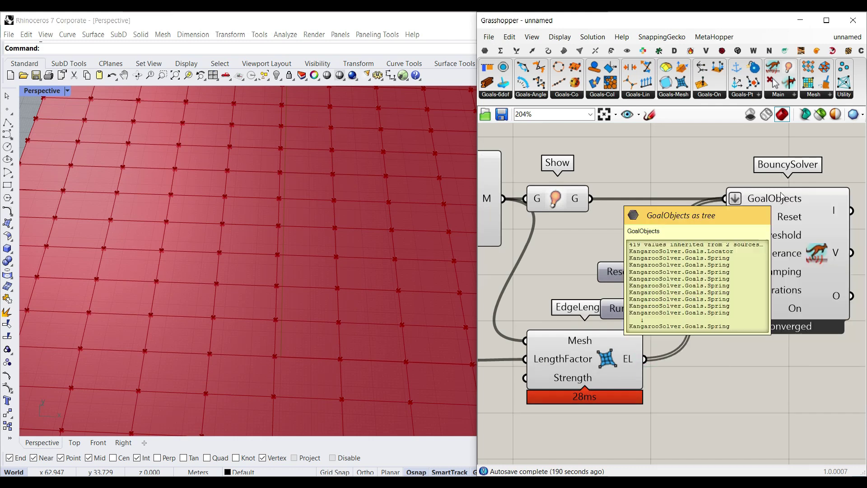
# - Shift BouncySolver together with the Reset button and Run? toggle farther to the right of EdgeLengths
pyautogui.scroll(-2, 763, 296)
pyautogui.moveTo(766, 296); pyautogui.dragTo(701, 293, button='right')
pyautogui.moveTo(766, 333); pyautogui.dragTo(618, 262)
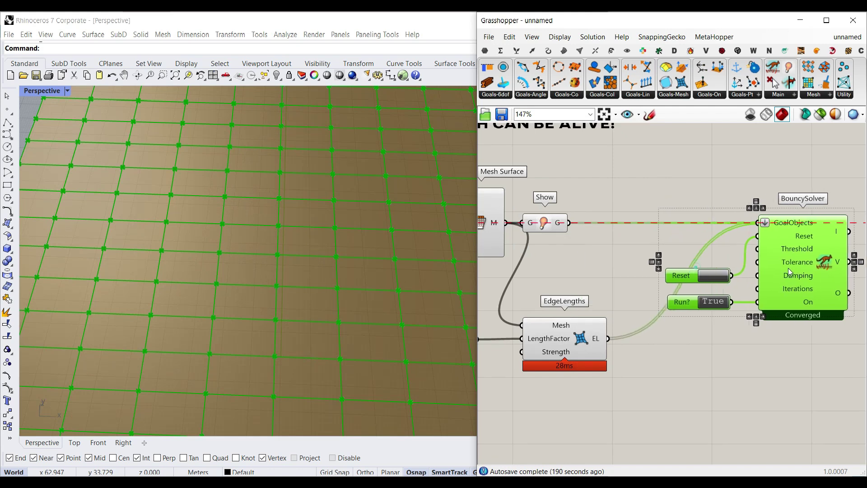
# - Add a Merge component, connecting the Show output to D1 and the EdgeLengths EL output to D2
pyautogui.scroll(2, 644, 277)
pyautogui.doubleClick(641, 279)
pyautogui.write('merge')
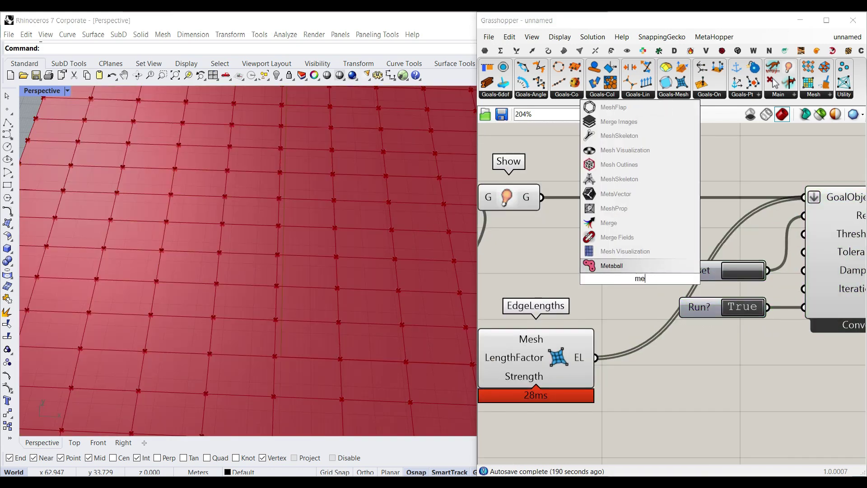
pyautogui.click(614, 258)
pyautogui.moveTo(541, 198); pyautogui.dragTo(630, 274)
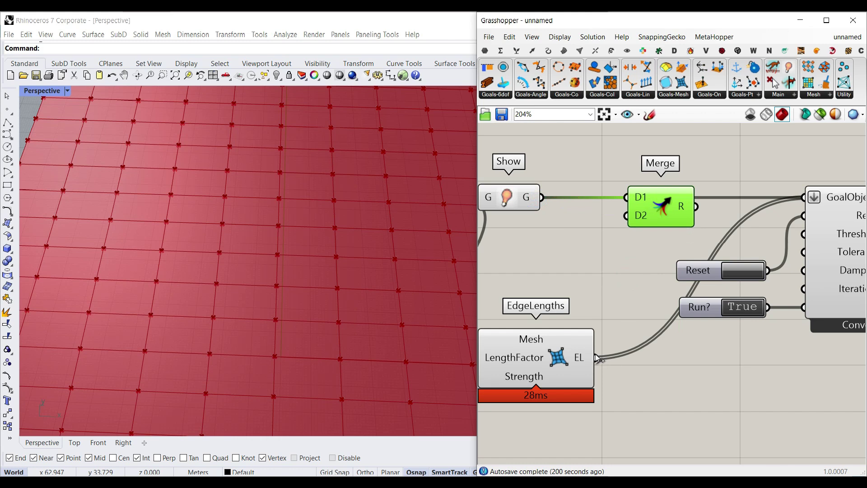
pyautogui.moveTo(597, 358); pyautogui.dragTo(627, 216)
# - Feed Merge's R output into BouncySolver's GoalObjects in place of the separate wires, and shift the solver, Reset button and Run? toggle farther right
pyautogui.moveTo(718, 206); pyautogui.dragTo(667, 220, button='right')
pyautogui.moveTo(646, 220); pyautogui.dragTo(753, 211)
pyautogui.moveTo(602, 223); pyautogui.dragTo(601, 235)
pyautogui.moveTo(777, 308); pyautogui.dragTo(710, 298, button='right')
pyautogui.moveTo(779, 377); pyautogui.dragTo(613, 258)
pyautogui.moveTo(721, 248); pyautogui.dragTo(773, 267)
pyautogui.scroll(-3, 604, 259)
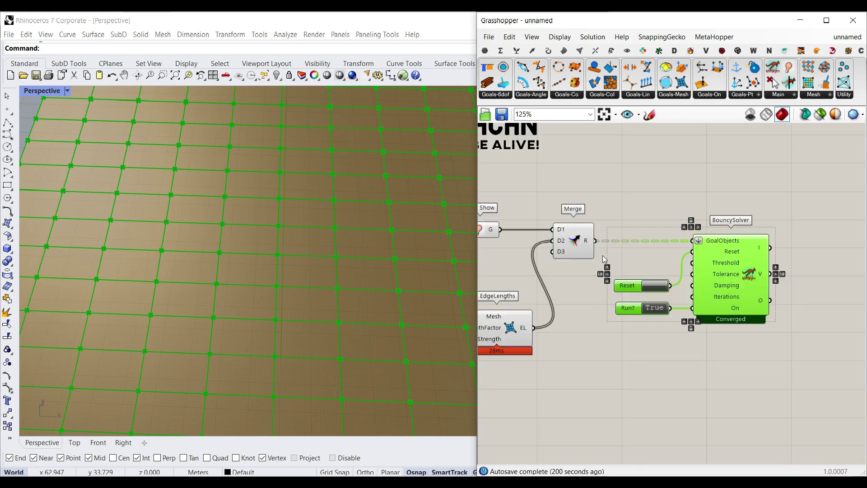
# - Add a panel containing 1 and connect it to the Strength input of EdgeLengths
pyautogui.moveTo(583, 279); pyautogui.dragTo(677, 279, button='right')
pyautogui.scroll(3, 656, 240)
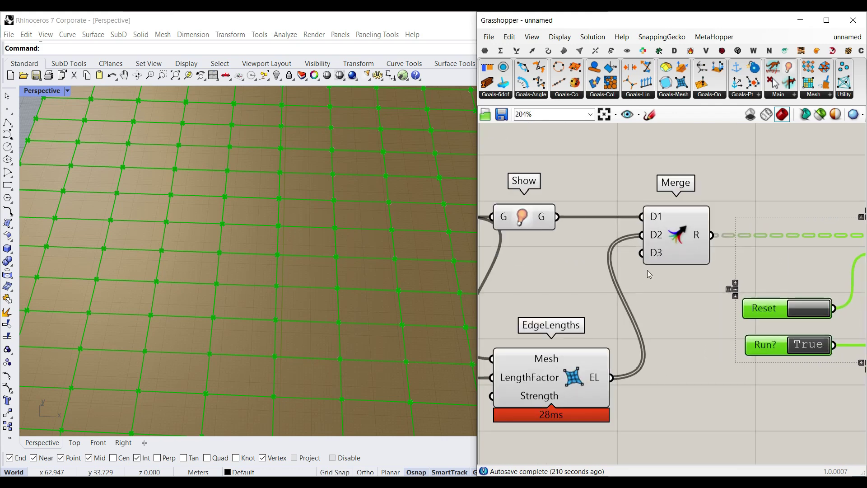
pyautogui.scroll(-1, 661, 321)
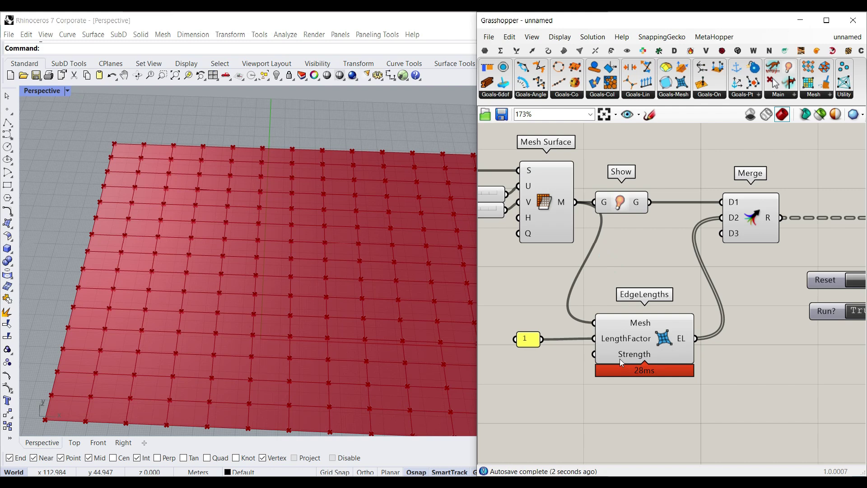
pyautogui.scroll(2, 587, 366)
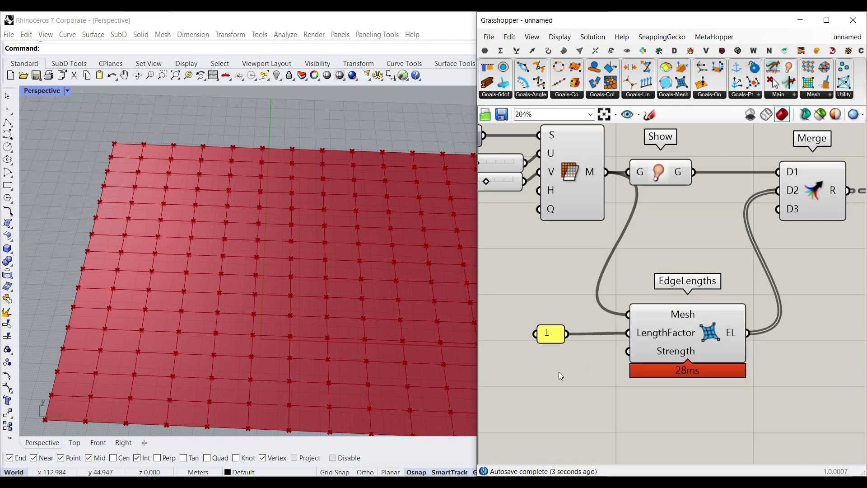
pyautogui.doubleClick(537, 376)
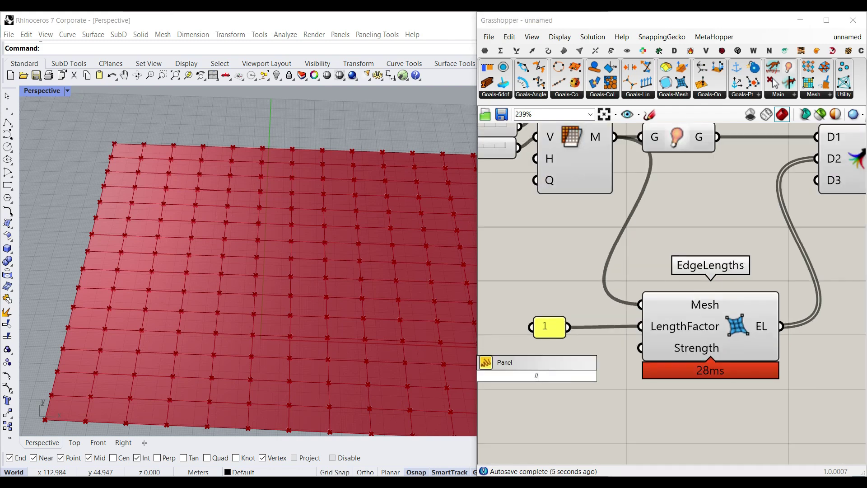
pyautogui.write('//1')
pyautogui.press('Return')
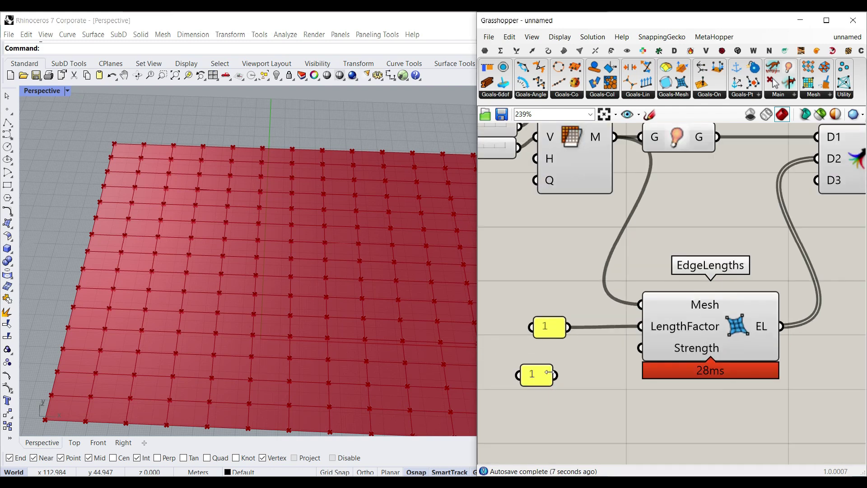
pyautogui.moveTo(583, 375); pyautogui.dragTo(636, 350)
pyautogui.scroll(-4, 633, 355)
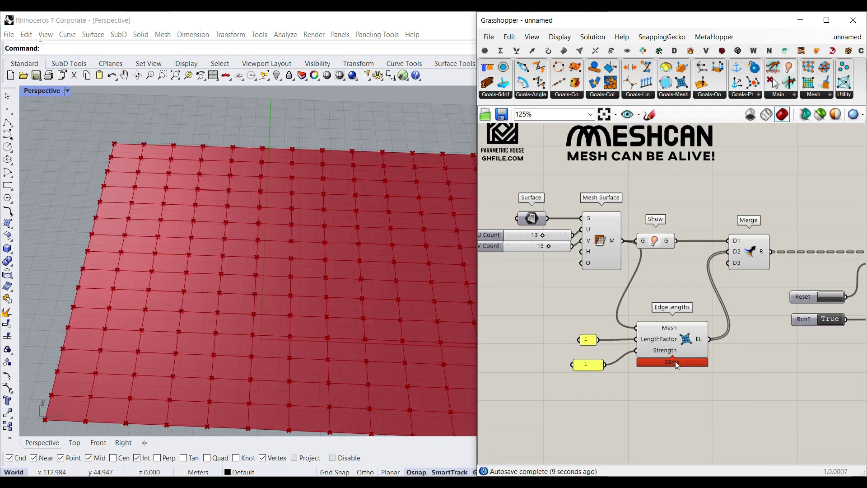
pyautogui.scroll(2, 676, 363)
pyautogui.scroll(-4, 660, 350)
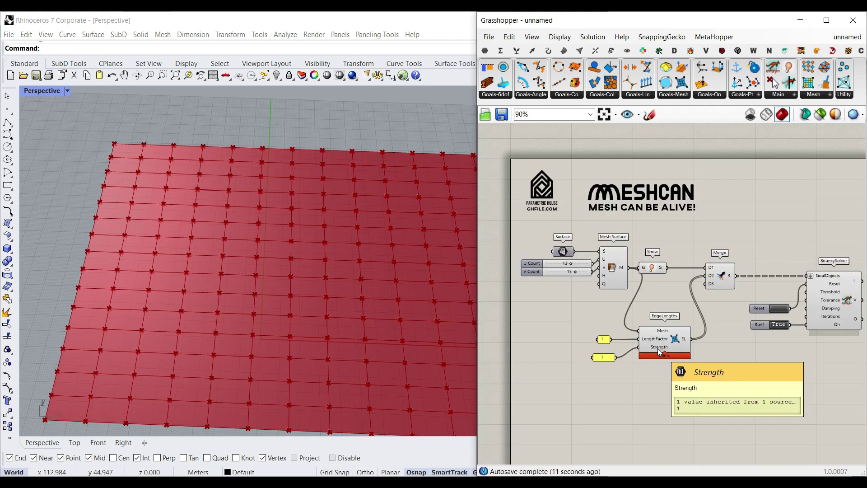
# - Add a List Item component beside BouncySolver and connect the solver's O output to its L input
pyautogui.scroll(-5, 183, 246)
pyautogui.moveTo(183, 246); pyautogui.dragTo(211, 261, button='right')
pyautogui.moveTo(714, 358); pyautogui.dragTo(680, 338, button='right')
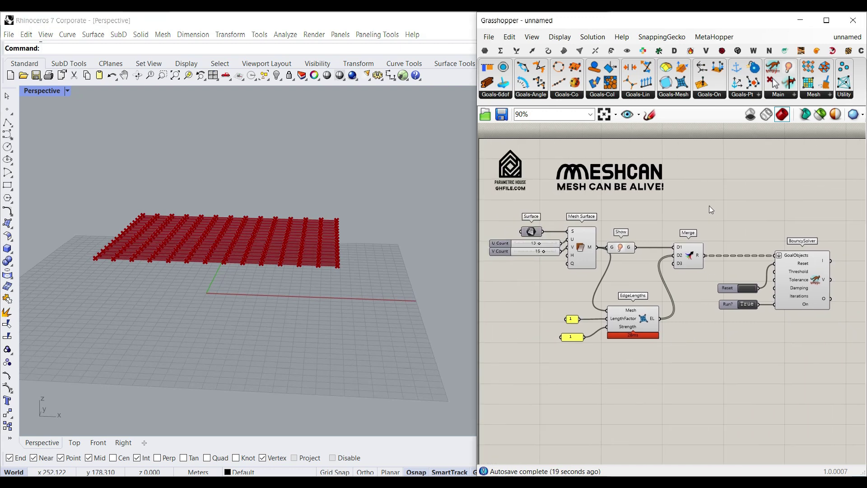
pyautogui.scroll(3, 751, 261)
pyautogui.click(744, 306)
pyautogui.click(744, 305)
pyautogui.moveTo(744, 305); pyautogui.dragTo(678, 229, button='right')
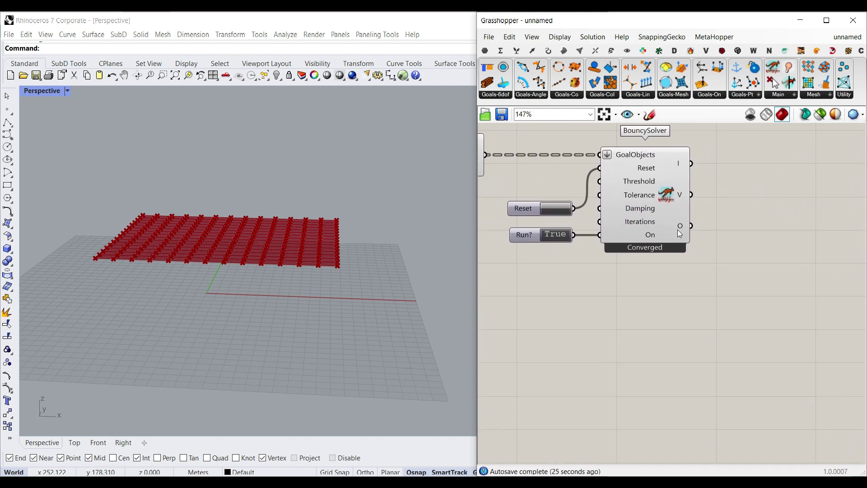
pyautogui.moveTo(678, 229)
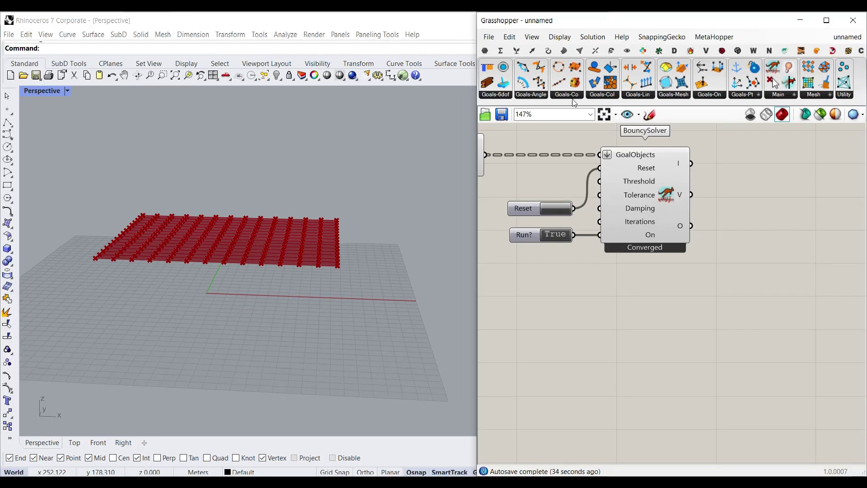
pyautogui.click(517, 50)
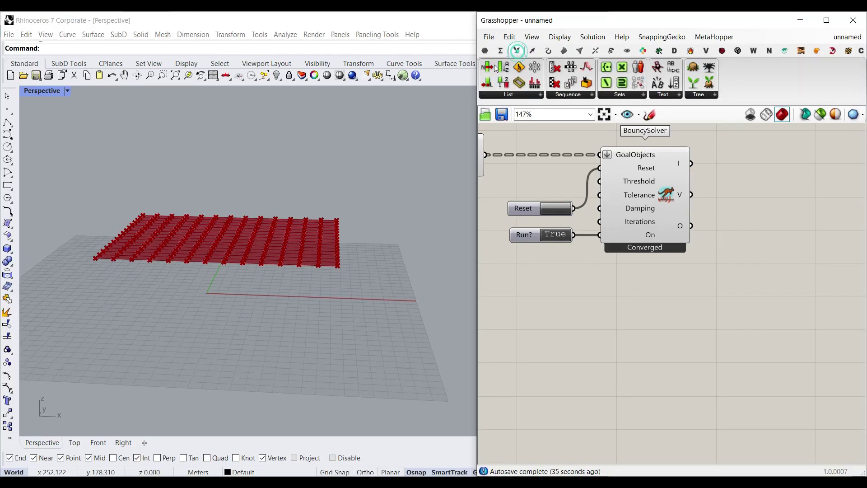
pyautogui.moveTo(648, 181); pyautogui.dragTo(702, 232)
pyautogui.moveTo(720, 243); pyautogui.dragTo(736, 238)
# - Turn off the viewport preview of the components upstream of List Item and reset the simulation
pyautogui.moveTo(716, 238); pyautogui.dragTo(809, 280, button='right')
pyautogui.scroll(-5, 808, 280)
pyautogui.moveTo(792, 301); pyautogui.dragTo(616, 227)
pyautogui.rightClick(752, 211)
pyautogui.click(777, 224)
pyautogui.scroll(4, 768, 271)
pyautogui.scroll(1, 700, 273)
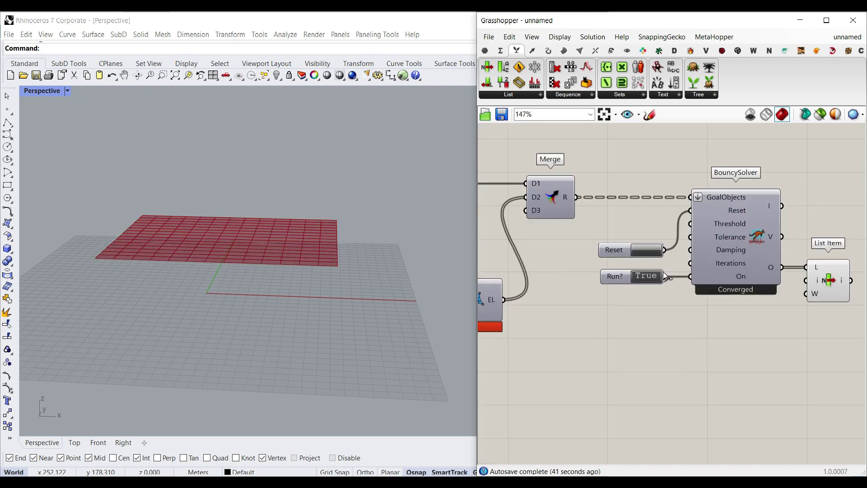
pyautogui.click(642, 251)
# - Add a VertexLoads goal below EdgeLengths, connecting Mesh Surface's M output to its Mesh input and its L output to Merge's D3
pyautogui.moveTo(276, 230); pyautogui.dragTo(248, 252, button='right')
pyautogui.moveTo(518, 263); pyautogui.dragTo(694, 263, button='right')
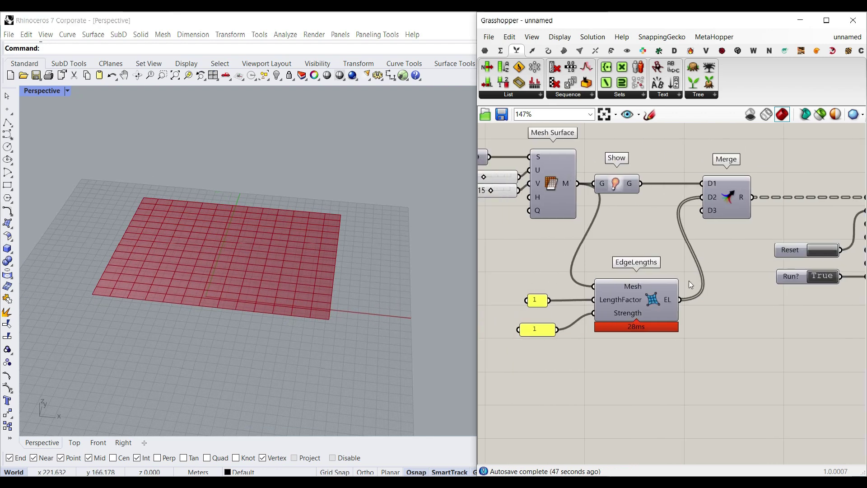
pyautogui.click(652, 299)
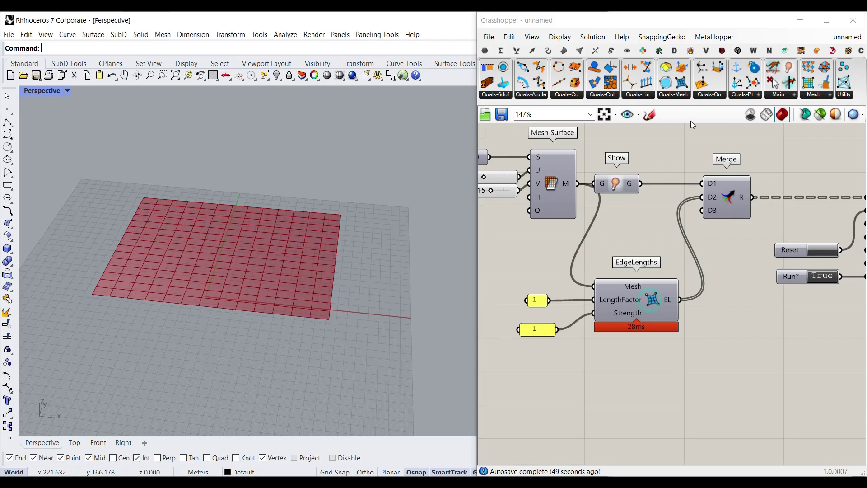
pyautogui.click(678, 95)
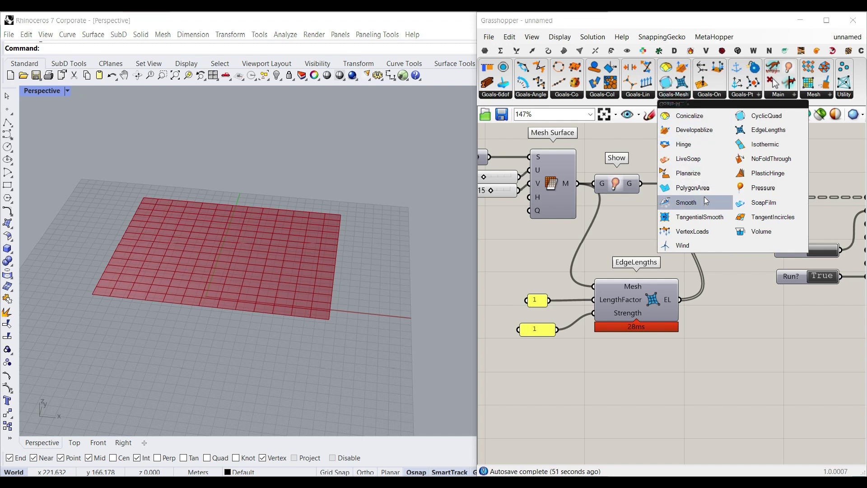
pyautogui.moveTo(692, 232); pyautogui.dragTo(643, 364)
pyautogui.scroll(2, 614, 277)
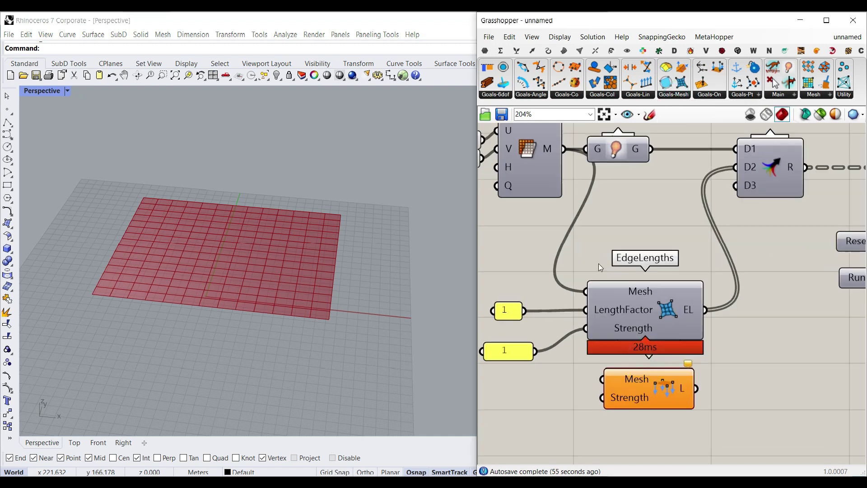
pyautogui.moveTo(568, 180); pyautogui.dragTo(599, 366)
pyautogui.moveTo(661, 376); pyautogui.dragTo(641, 395, button='right')
pyautogui.moveTo(671, 398); pyautogui.dragTo(711, 192)
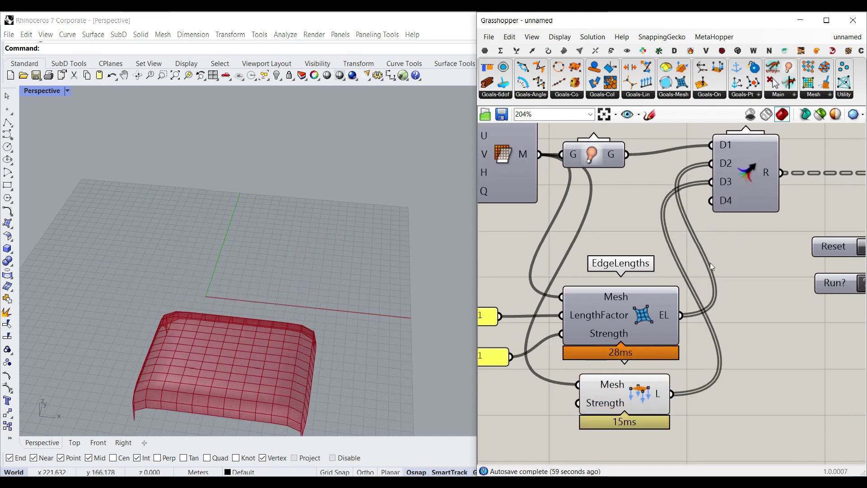
# - Restart the simulation to watch how the mesh behaves under the VertexLoads goal
pyautogui.moveTo(827, 279); pyautogui.dragTo(669, 279, button='right')
pyautogui.click(726, 253)
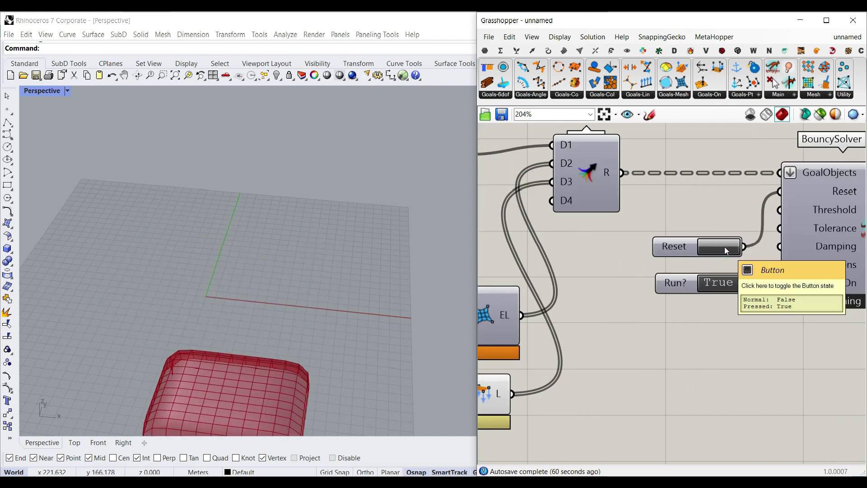
pyautogui.click(726, 252)
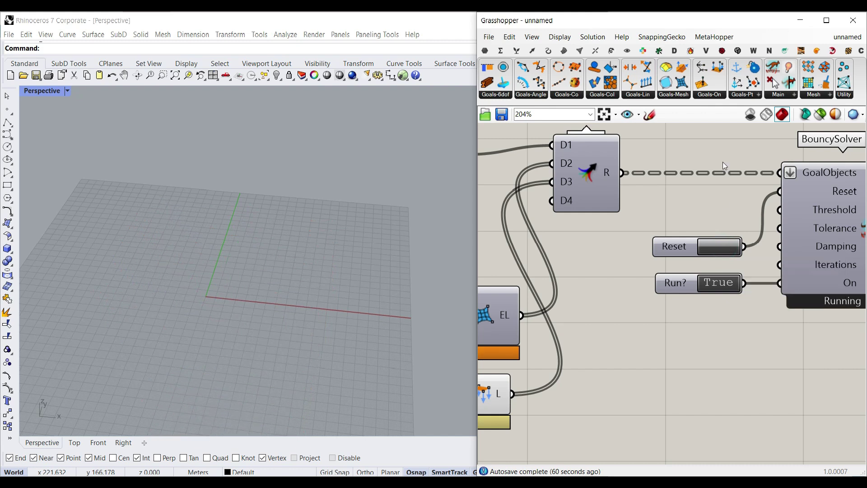
# - Add a Floor goal below the other goals and connect its H output to Merge's D4 input
pyautogui.click(747, 93)
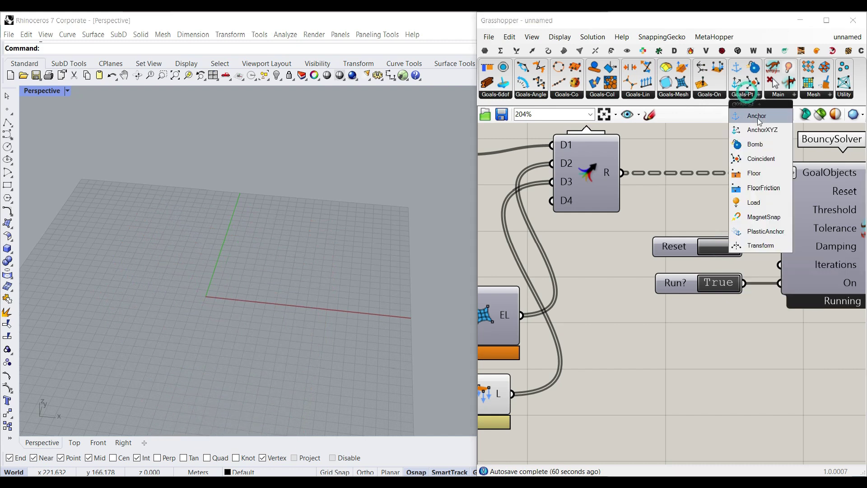
pyautogui.click(763, 176)
pyautogui.scroll(-3, 784, 161)
pyautogui.scroll(2, 631, 316)
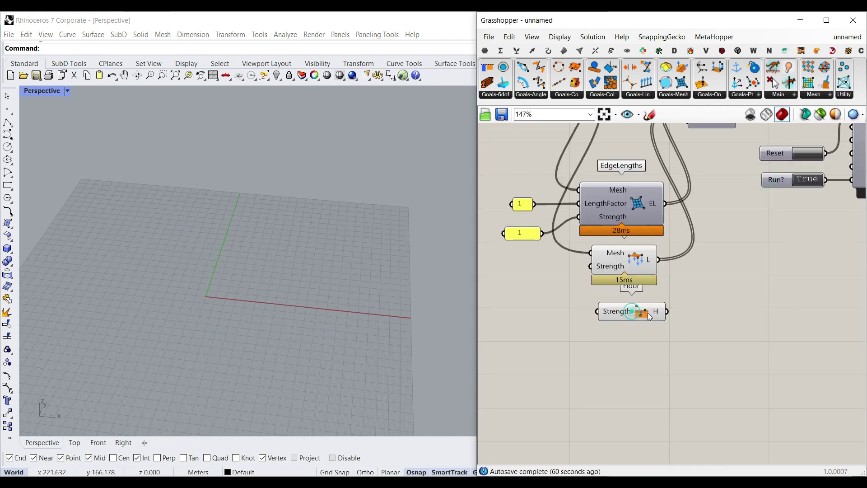
pyautogui.moveTo(649, 316); pyautogui.dragTo(626, 367, button='right')
pyautogui.moveTo(644, 361); pyautogui.dragTo(674, 176)
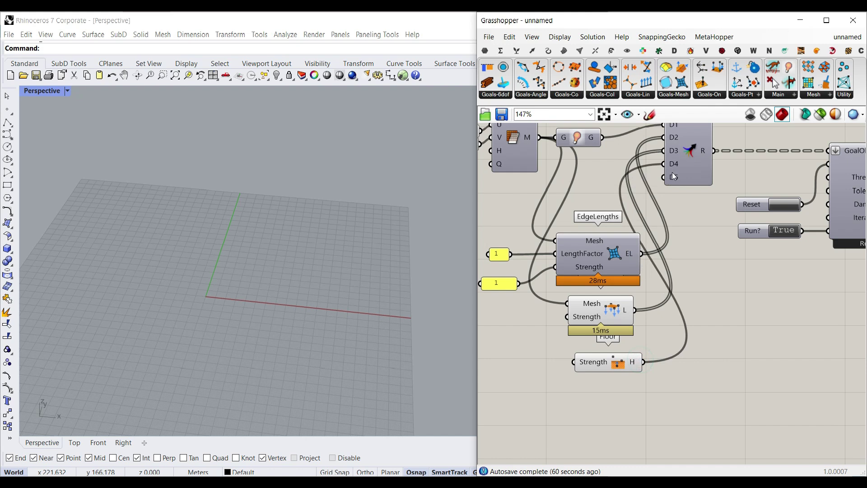
# - Restart the simulation several times and examine how the mesh behaves with the Floor goal included
pyautogui.click(793, 210)
pyautogui.moveTo(206, 309); pyautogui.dragTo(192, 278, button='right')
pyautogui.click(785, 207)
pyautogui.click(784, 207)
pyautogui.click(784, 205)
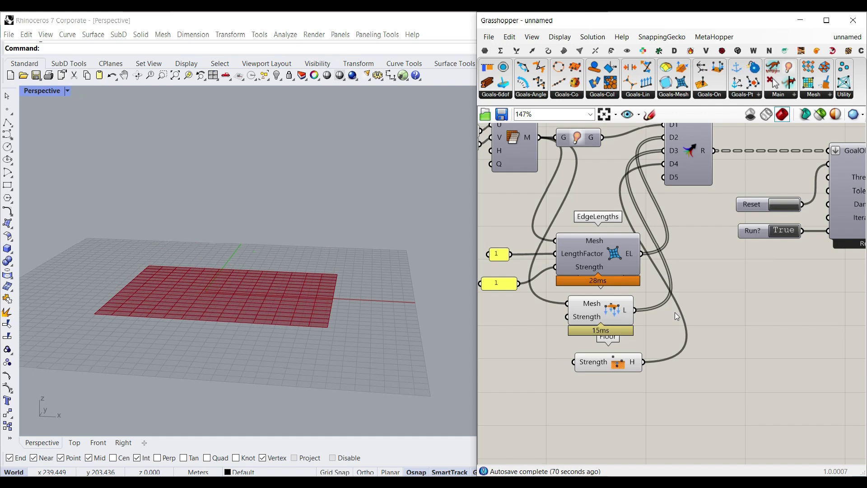
# - Delete the VertexLoads goal from the definition
pyautogui.moveTo(593, 315); pyautogui.dragTo(616, 325, button='right')
pyautogui.moveTo(637, 324); pyautogui.dragTo(620, 324)
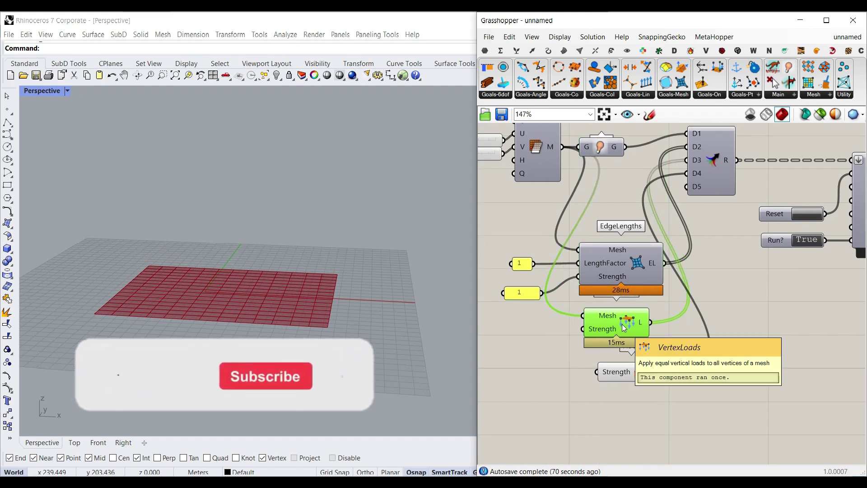
pyautogui.press('Delete')
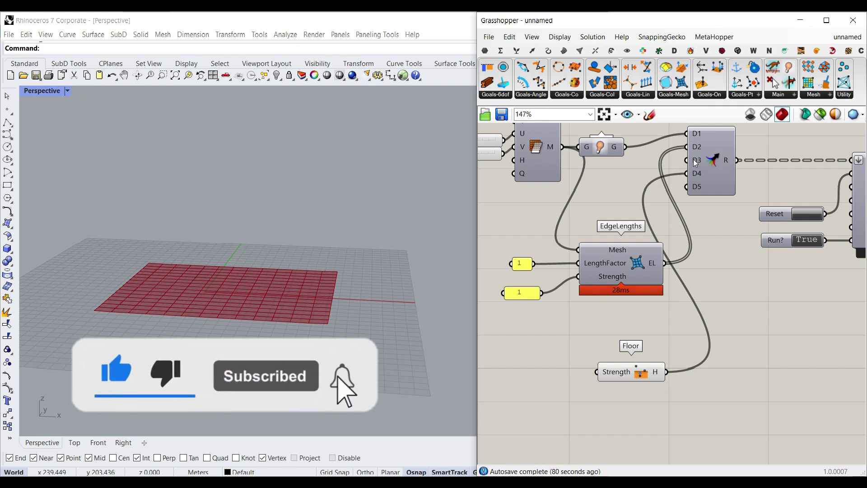
# - Add a Load point goal between EdgeLengths and Floor
pyautogui.click(674, 95)
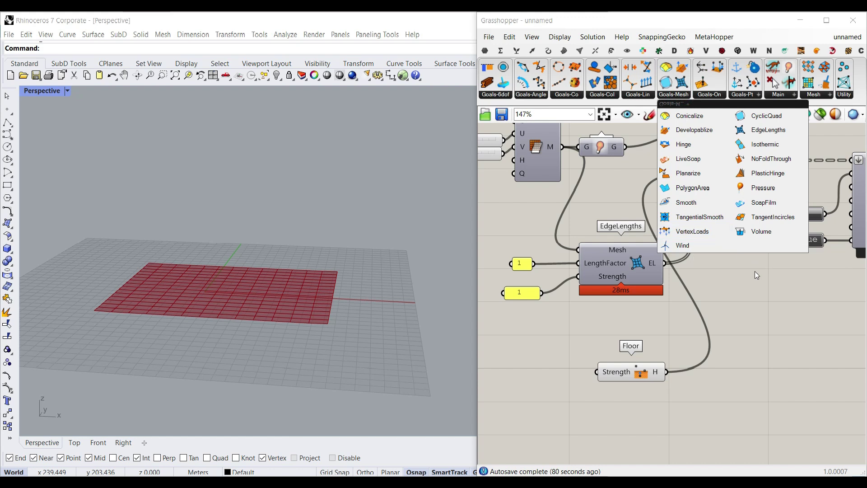
pyautogui.click(761, 95)
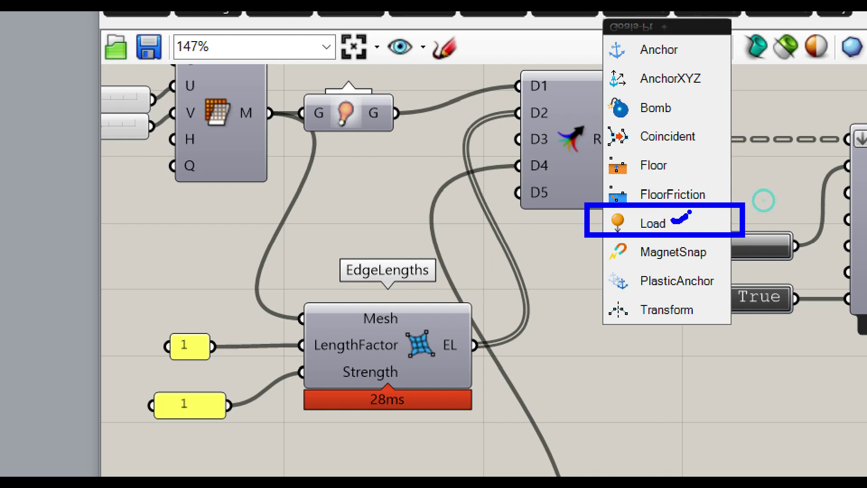
pyautogui.press('Escape')
pyautogui.click(713, 96)
pyautogui.click(744, 94)
pyautogui.moveTo(768, 198); pyautogui.dragTo(637, 330)
pyautogui.moveTo(592, 337); pyautogui.dragTo(619, 299, button='right')
pyautogui.scroll(2, 619, 299)
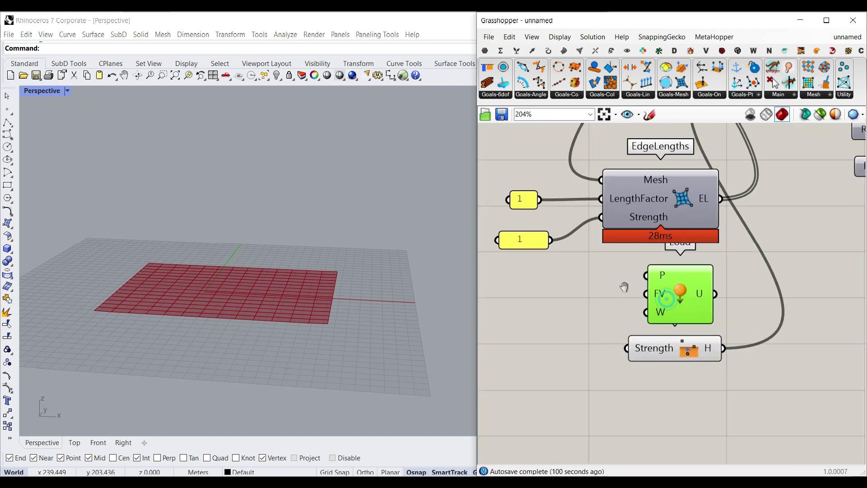
# - Shift the goals, Merge, BouncySolver, List Item and their inputs farther right of Mesh Surface
pyautogui.scroll(-5, 625, 287)
pyautogui.moveTo(788, 341); pyautogui.dragTo(567, 251)
pyautogui.moveTo(662, 237); pyautogui.dragTo(696, 237)
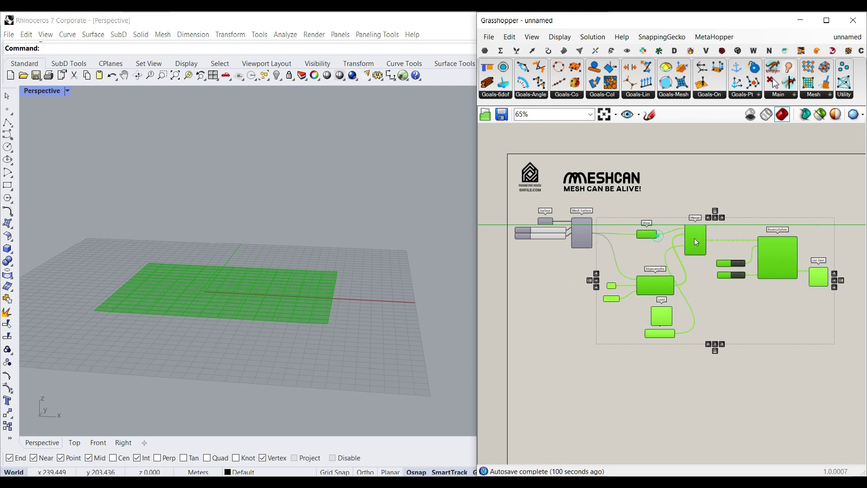
pyautogui.click(598, 259)
# - Add a Deconstruct Mesh component fed by Mesh Surface's M output and place it below, beside the Load goal
pyautogui.scroll(4, 603, 245)
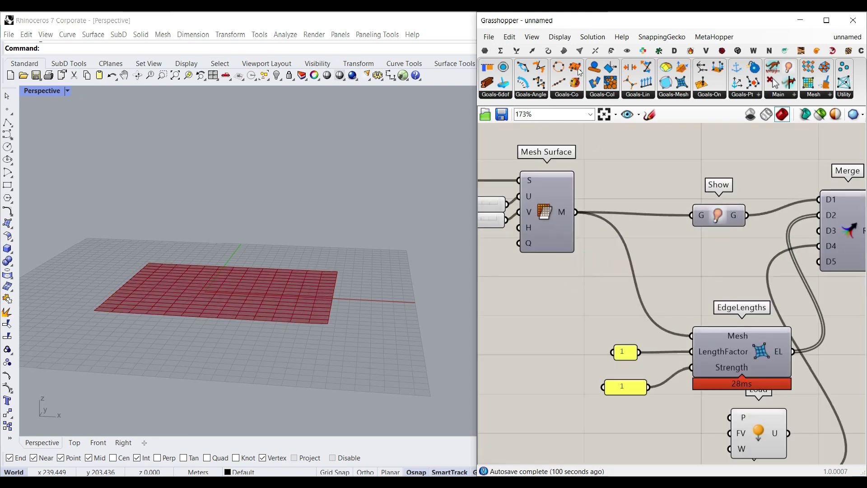
pyautogui.click(580, 51)
pyautogui.click(487, 84)
pyautogui.click(628, 279)
pyautogui.moveTo(575, 212); pyautogui.dragTo(599, 278)
pyautogui.moveTo(636, 293); pyautogui.dragTo(582, 217, button='right')
pyautogui.moveTo(582, 218); pyautogui.dragTo(591, 395)
# - Connect Deconstruct Mesh's V output to Load's P input, align Load with it and move Floor farther down
pyautogui.scroll(2, 626, 361)
pyautogui.moveTo(626, 361); pyautogui.dragTo(578, 290, button='right')
pyautogui.moveTo(557, 280); pyautogui.dragTo(653, 269)
pyautogui.moveTo(691, 273); pyautogui.dragTo(698, 289)
pyautogui.moveTo(726, 358); pyautogui.dragTo(677, 311, button='right')
pyautogui.moveTo(663, 327); pyautogui.dragTo(714, 405)
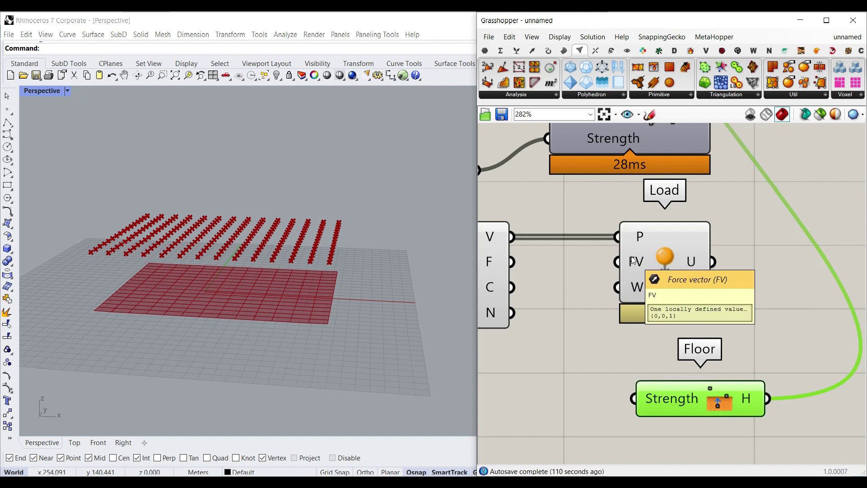
pyautogui.moveTo(634, 261); pyautogui.dragTo(607, 262, button='right')
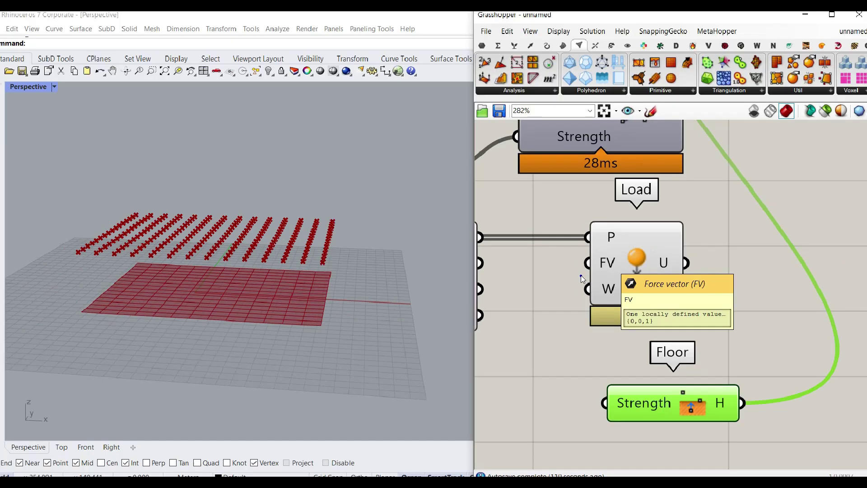
# - Connect the Load goal's U output to Merge's D3 input and reset the solver
pyautogui.scroll(-3, 619, 383)
pyautogui.moveTo(619, 392); pyautogui.dragTo(646, 179)
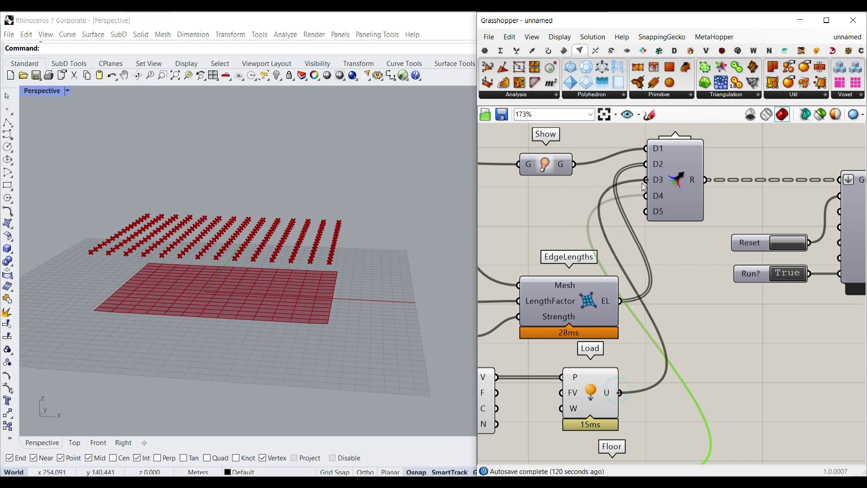
pyautogui.click(784, 243)
# - Add a Unit Z vector beneath Deconstruct Mesh and connect its V output to the Load goal's FV input
pyautogui.moveTo(512, 435); pyautogui.dragTo(655, 342, button='right')
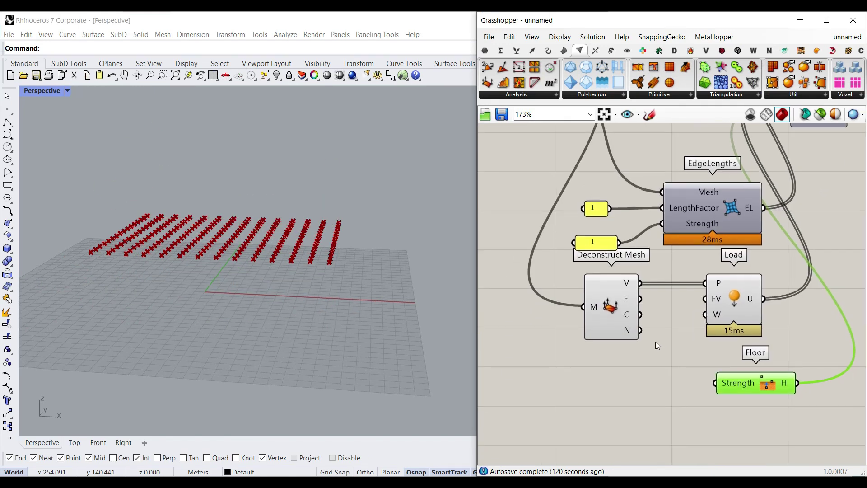
pyautogui.scroll(2, 657, 346)
pyautogui.doubleClick(631, 373)
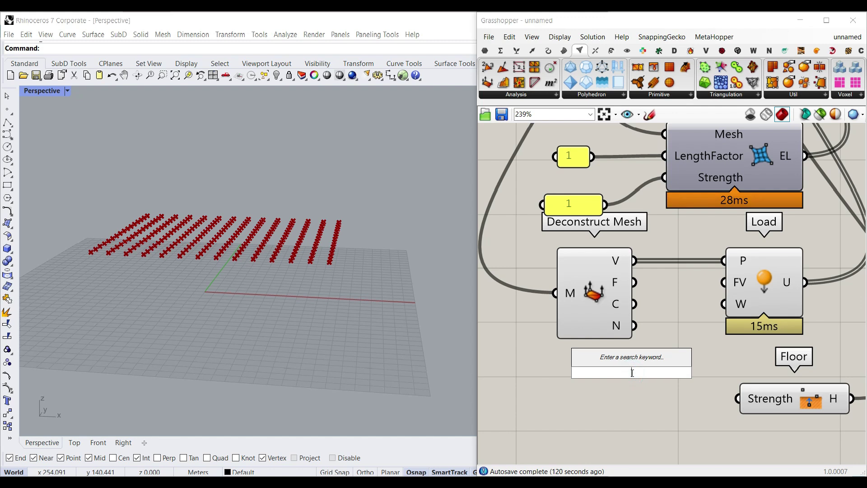
pyautogui.write('//')
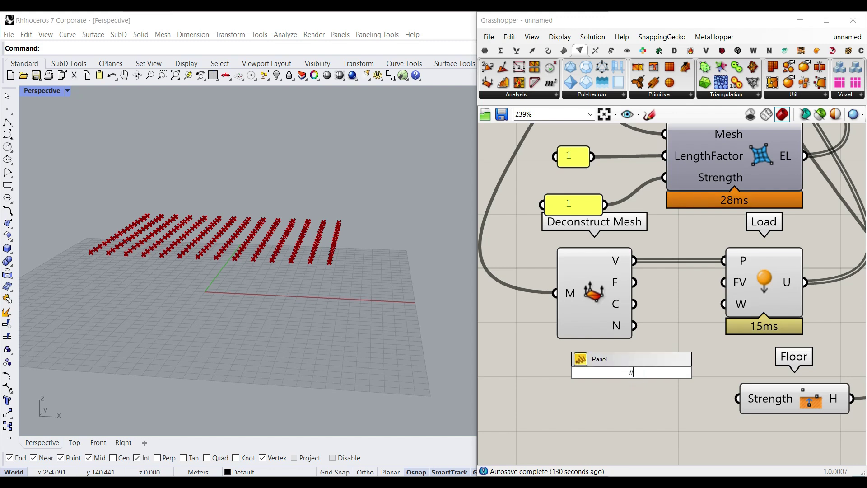
pyautogui.press('Return')
pyautogui.doubleClick(650, 362)
pyautogui.write('z')
pyautogui.click(631, 332)
pyautogui.moveTo(686, 362); pyautogui.dragTo(724, 283)
# - Add a panel containing -1 as Unit Z's F input and reset the solver to test the downward load
pyautogui.doubleClick(552, 370)
pyautogui.write('//-1')
pyautogui.press('Return')
pyautogui.moveTo(572, 369); pyautogui.dragTo(614, 362)
pyautogui.scroll(-2, 665, 335)
pyautogui.moveTo(665, 335); pyautogui.dragTo(500, 391, button='right')
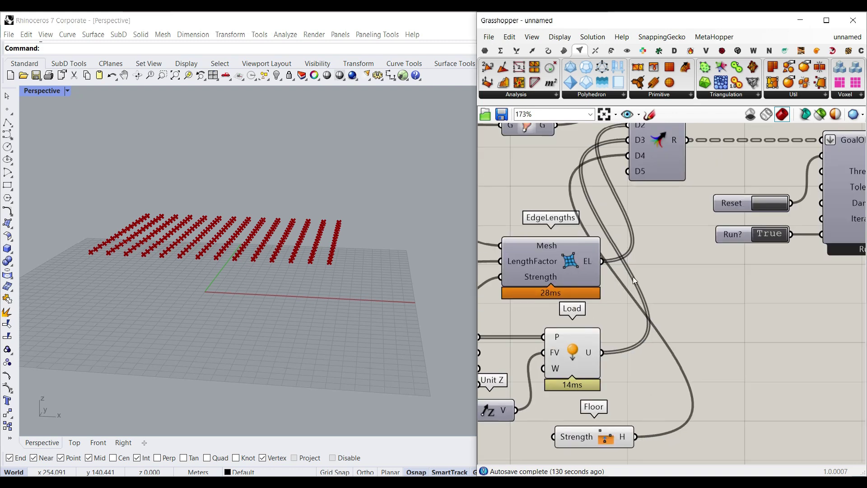
pyautogui.click(767, 203)
pyautogui.click(768, 202)
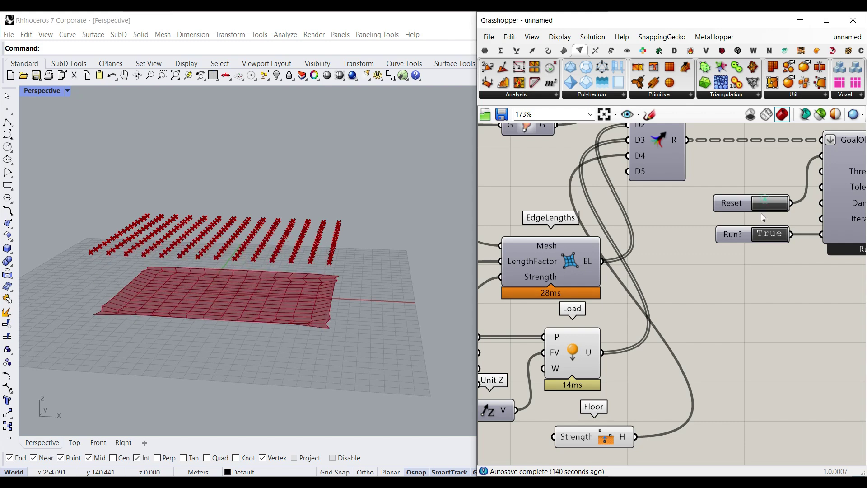
# - Turn off the preview of Deconstruct Mesh and reset the solver again
pyautogui.moveTo(572, 357); pyautogui.dragTo(703, 346, button='right')
pyautogui.rightClick(569, 342)
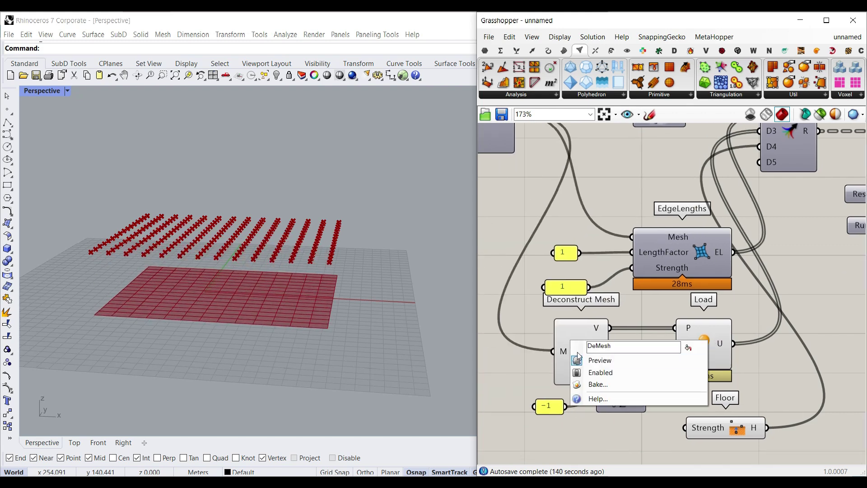
pyautogui.click(590, 362)
pyautogui.scroll(-2, 722, 316)
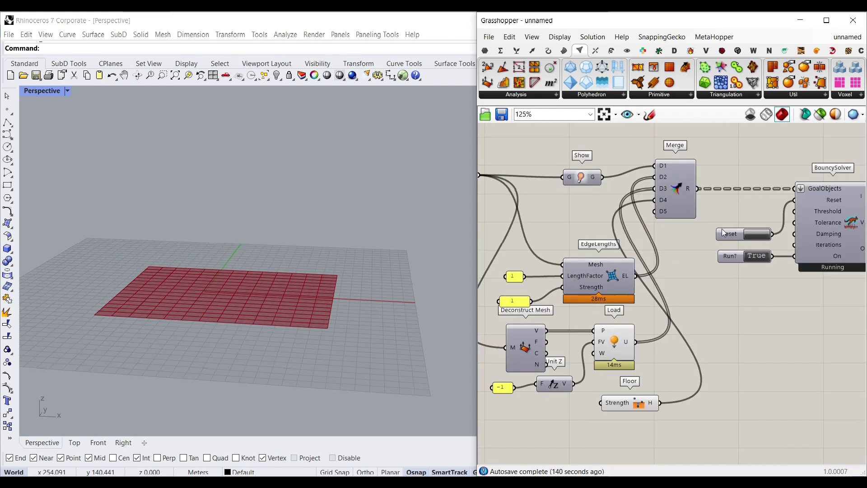
pyautogui.click(758, 234)
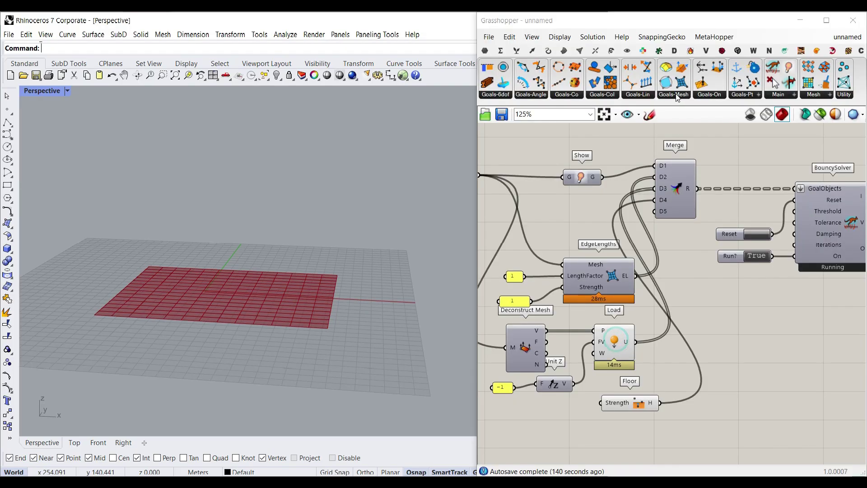
# - Add a SolidPointCollide goal from Kangaroo's collision goals and place it just below Floor
pyautogui.click(678, 96)
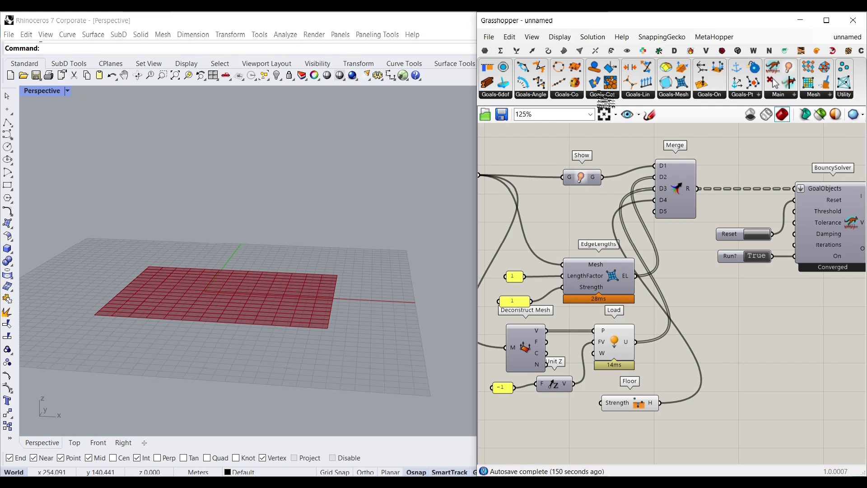
pyautogui.click(604, 96)
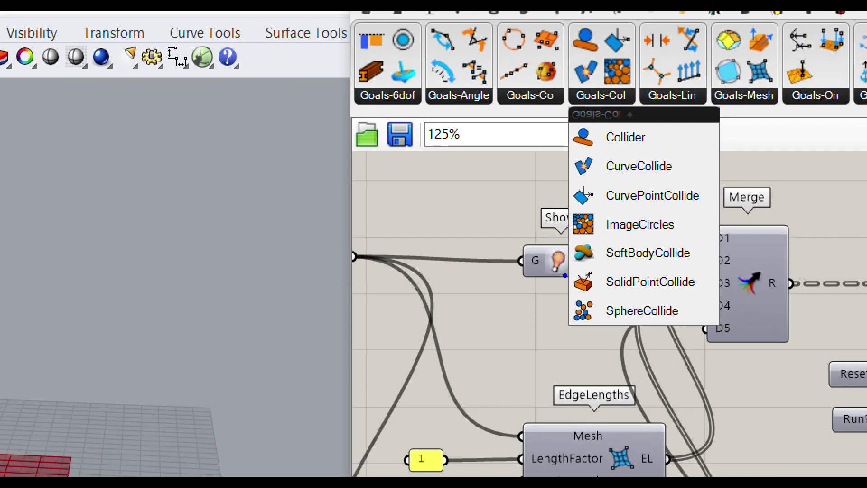
pyautogui.click(578, 181)
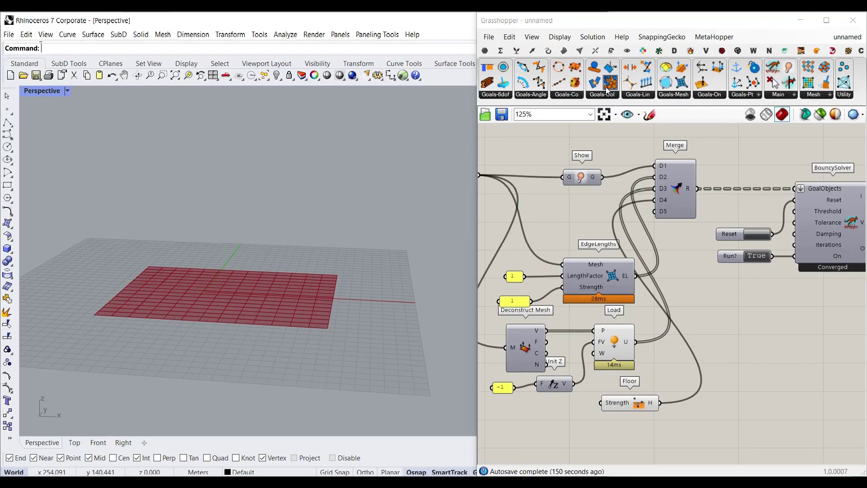
pyautogui.click(604, 94)
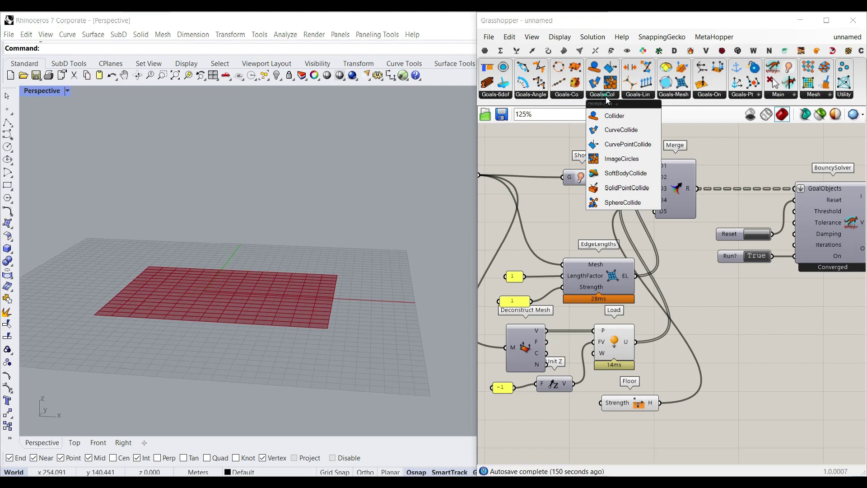
pyautogui.click(617, 188)
pyautogui.scroll(1, 627, 417)
pyautogui.click(649, 391)
pyautogui.moveTo(651, 388); pyautogui.dragTo(616, 377, button='right')
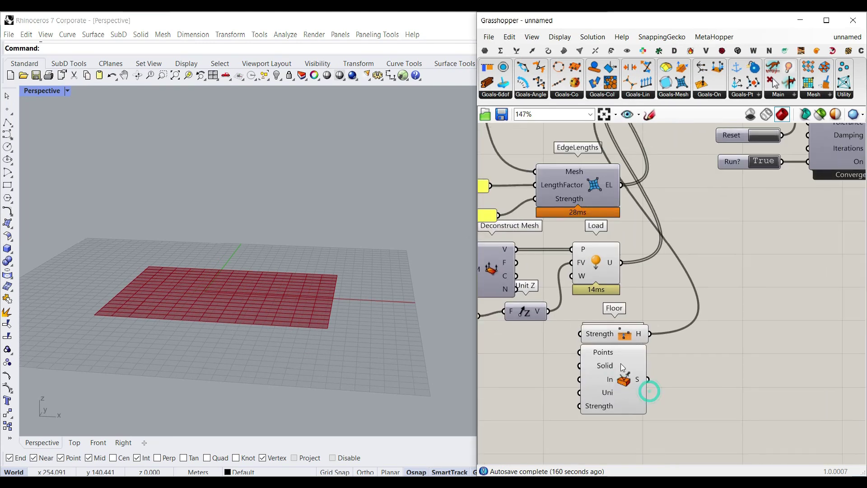
pyautogui.moveTo(621, 362); pyautogui.dragTo(622, 381)
# - Connect SolidPointCollide's S output to Merge's D5 input and Deconstruct Mesh's V output to its Points input
pyautogui.scroll(-3, 687, 418)
pyautogui.moveTo(681, 417); pyautogui.dragTo(652, 220)
pyautogui.scroll(4, 669, 240)
pyautogui.moveTo(660, 306); pyautogui.dragTo(691, 205, button='right')
pyautogui.scroll(-5, 691, 205)
pyautogui.scroll(4, 658, 338)
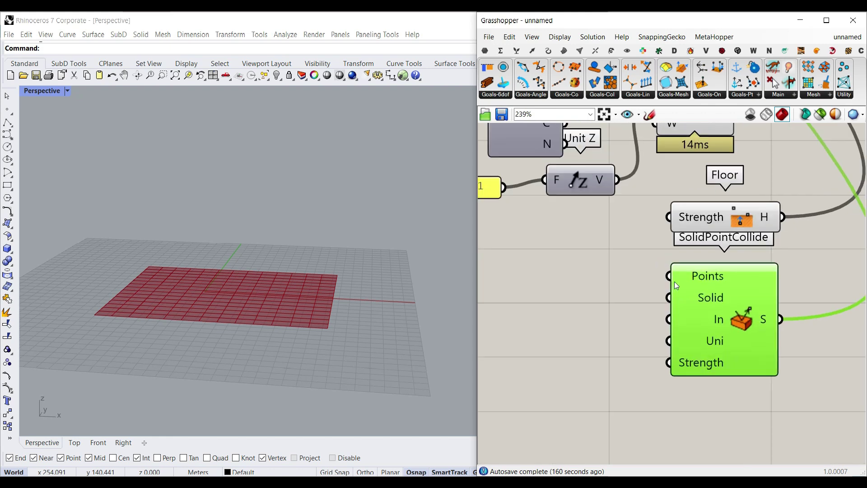
pyautogui.scroll(-2, 594, 265)
pyautogui.scroll(2, 605, 255)
pyautogui.moveTo(594, 235); pyautogui.dragTo(682, 403)
pyautogui.click(587, 418)
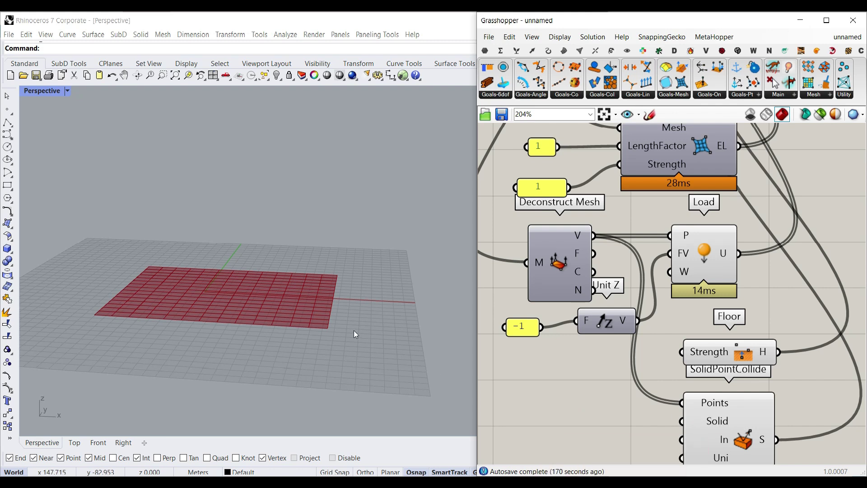
# - Draw a corner-to-corner box about 43 m high in Rhino, standing on the ground within the mesh area
pyautogui.click(6, 252)
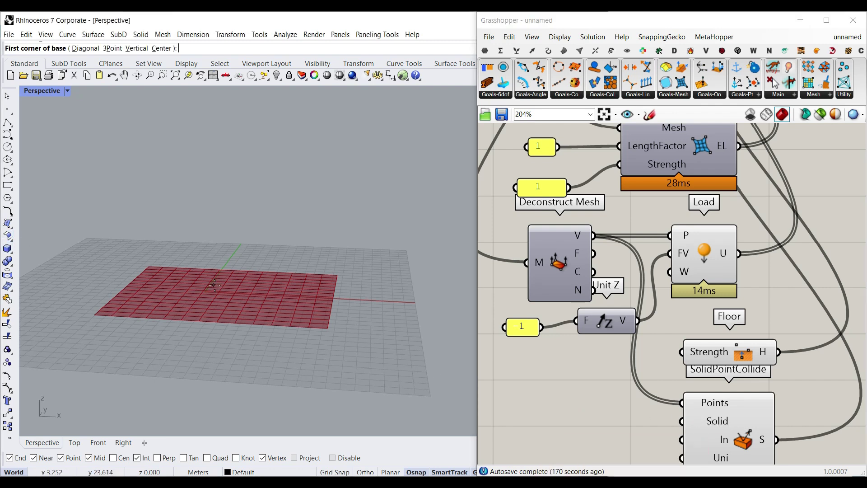
pyautogui.moveTo(194, 246); pyautogui.dragTo(197, 283, button='right')
pyautogui.scroll(-2, 197, 284)
pyautogui.click(197, 283)
pyautogui.click(232, 313)
pyautogui.click(230, 283)
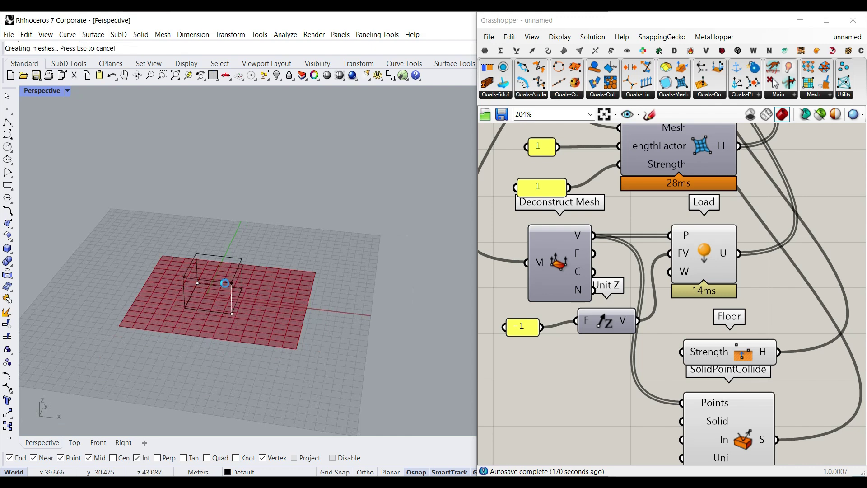
# - Draw a second, taller box overlapping the side of the first one
pyautogui.rightClick(267, 284)
pyautogui.click(266, 285)
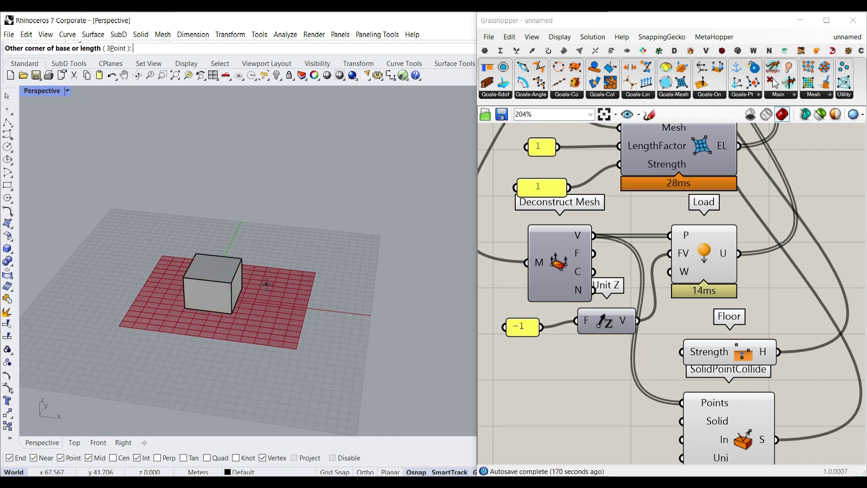
pyautogui.click(223, 312)
pyautogui.click(232, 257)
# - Join the two overlapping boxes into one solid with a Boolean union
pyautogui.moveTo(303, 256); pyautogui.dragTo(182, 306)
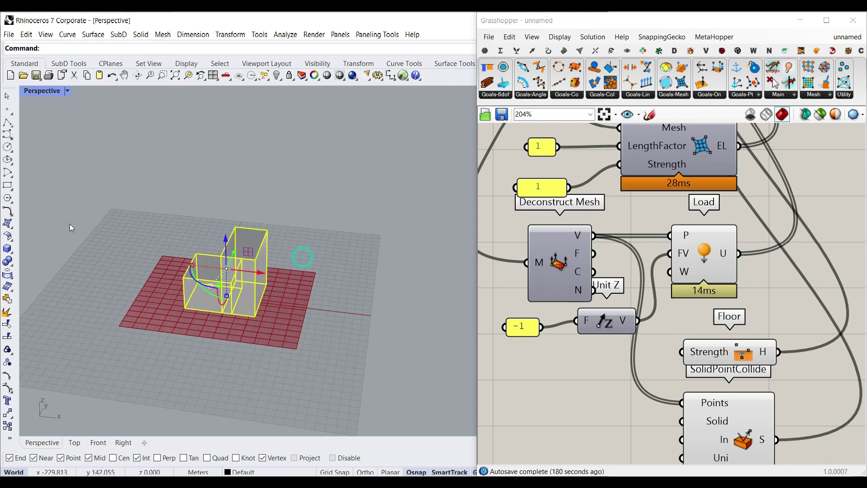
pyautogui.click(8, 261)
pyautogui.moveTo(240, 325); pyautogui.dragTo(254, 274, button='right')
pyautogui.scroll(5, 254, 273)
pyautogui.click(353, 297)
# - Add a Geometry parameter wired to SolidPointCollide's Solid input and reference the stepped box solid in it
pyautogui.moveTo(745, 432); pyautogui.dragTo(726, 346, button='right')
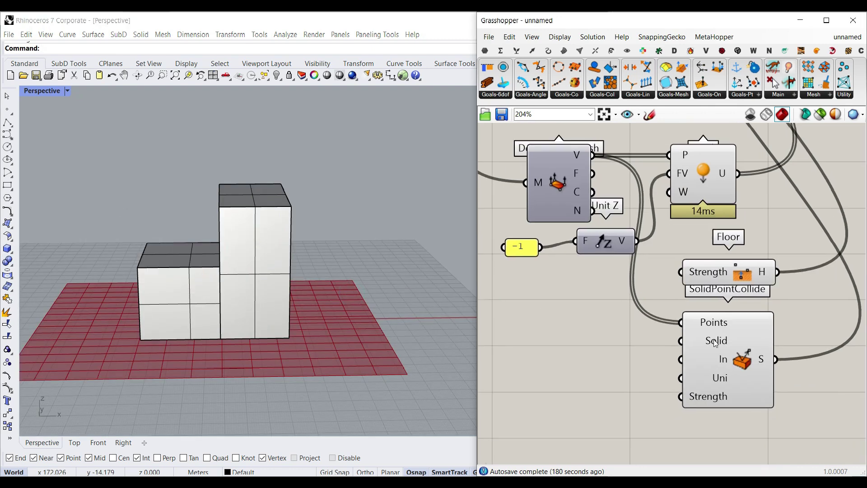
pyautogui.moveTo(716, 343)
pyautogui.click(534, 92)
pyautogui.moveTo(534, 270); pyautogui.dragTo(600, 355)
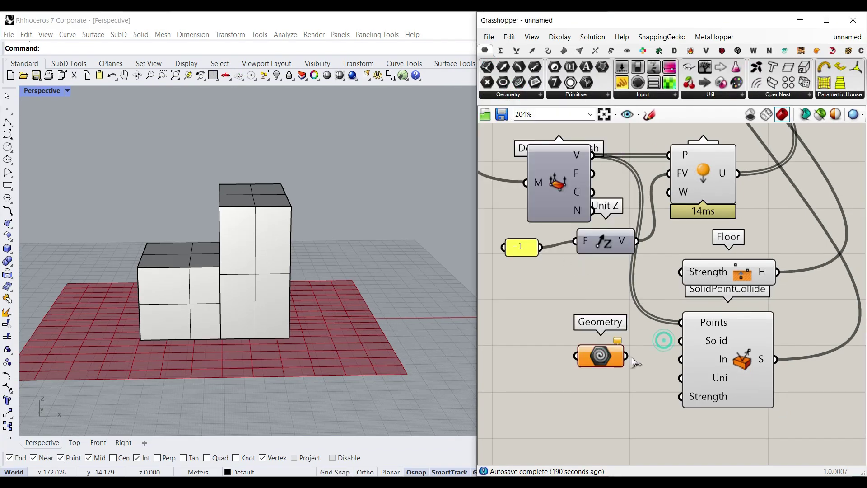
pyautogui.moveTo(680, 341); pyautogui.dragTo(681, 341)
pyautogui.moveTo(605, 356); pyautogui.dragTo(590, 341)
pyautogui.rightClick(590, 342)
pyautogui.click(644, 394)
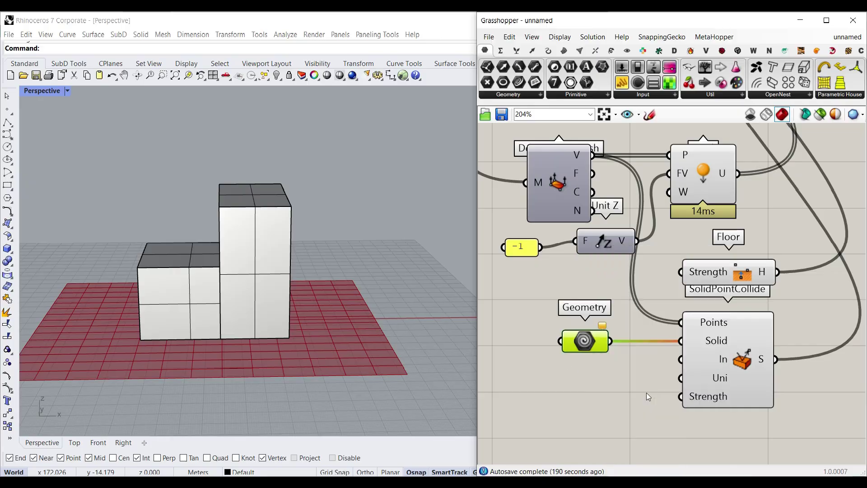
pyautogui.click(202, 259)
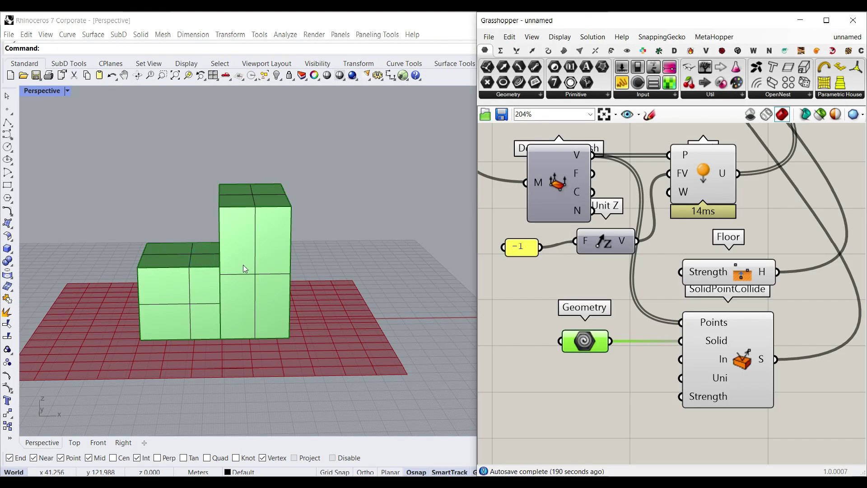
# - Turn on the Surface parameter's preview and bake its surface into Rhino
pyautogui.scroll(-5, 565, 274)
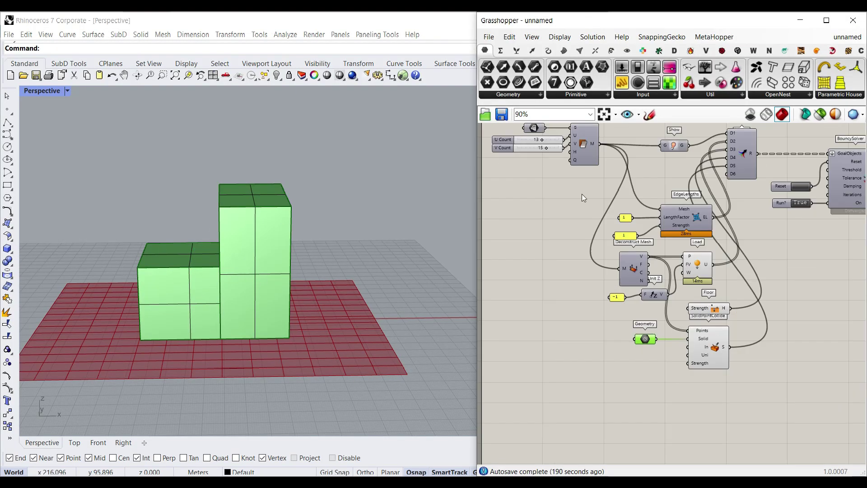
pyautogui.rightClick(555, 192)
pyautogui.click(561, 201)
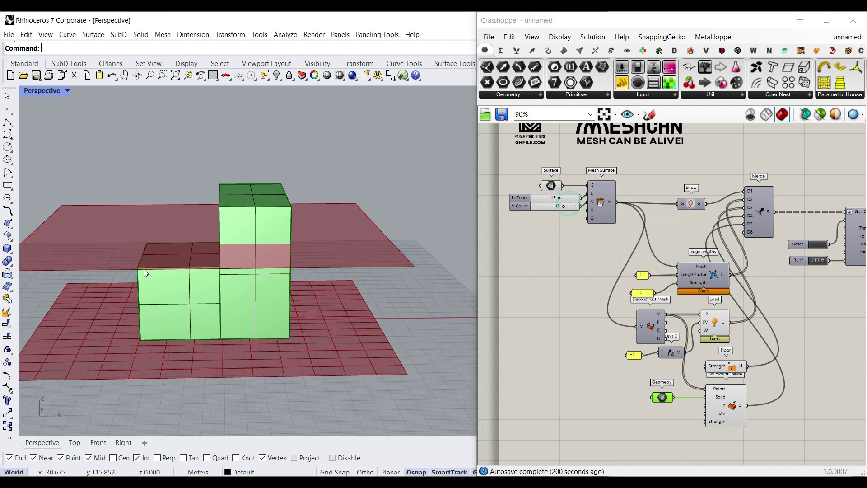
pyautogui.moveTo(145, 272); pyautogui.dragTo(184, 250, button='right')
pyautogui.moveTo(281, 231); pyautogui.dragTo(332, 246, button='right')
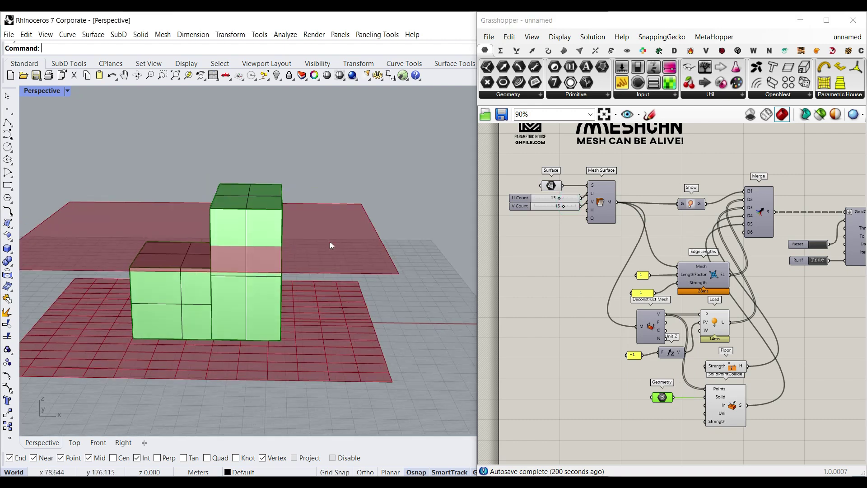
pyautogui.rightClick(555, 187)
pyautogui.click(567, 225)
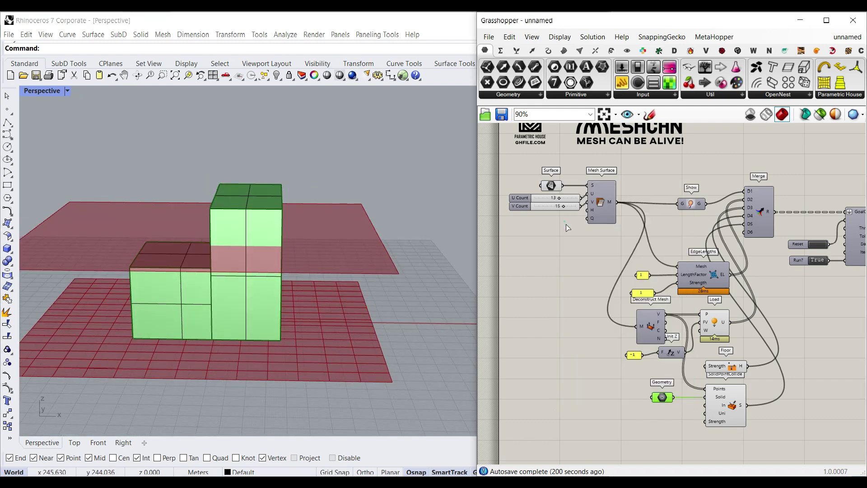
pyautogui.click(575, 327)
# - Raise the baked surface above the top of the stepped solid and reference it in the Surface parameter
pyautogui.click(264, 284)
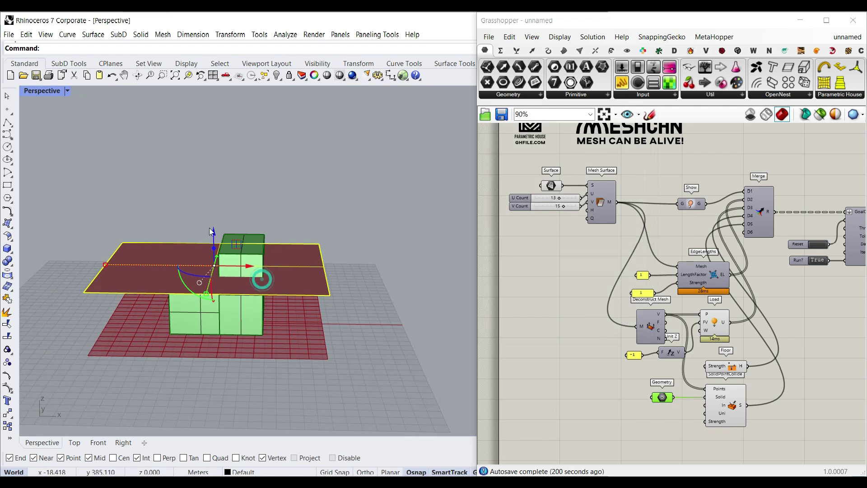
pyautogui.moveTo(210, 232); pyautogui.dragTo(211, 185)
pyautogui.click(293, 154)
pyautogui.rightClick(556, 186)
pyautogui.click(567, 326)
pyautogui.click(278, 227)
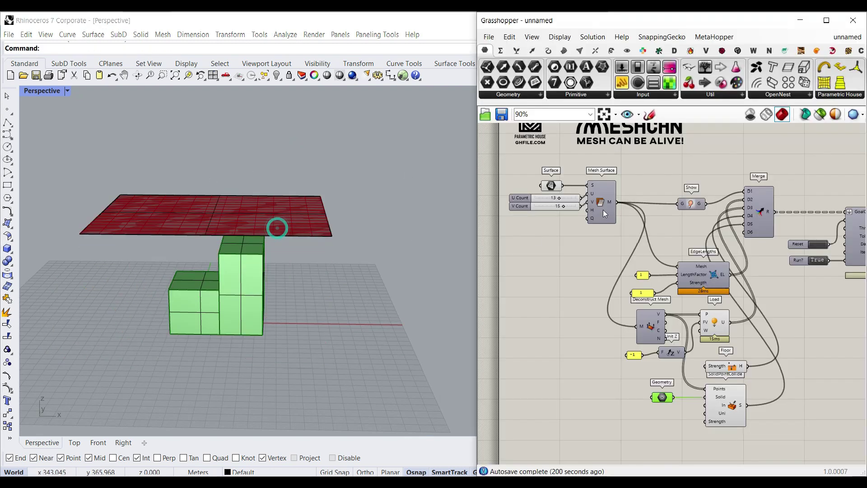
# - Internalise the Surface parameter's data and delete the raised surface from Rhino
pyautogui.rightClick(552, 186)
pyautogui.click(566, 376)
pyautogui.click(244, 232)
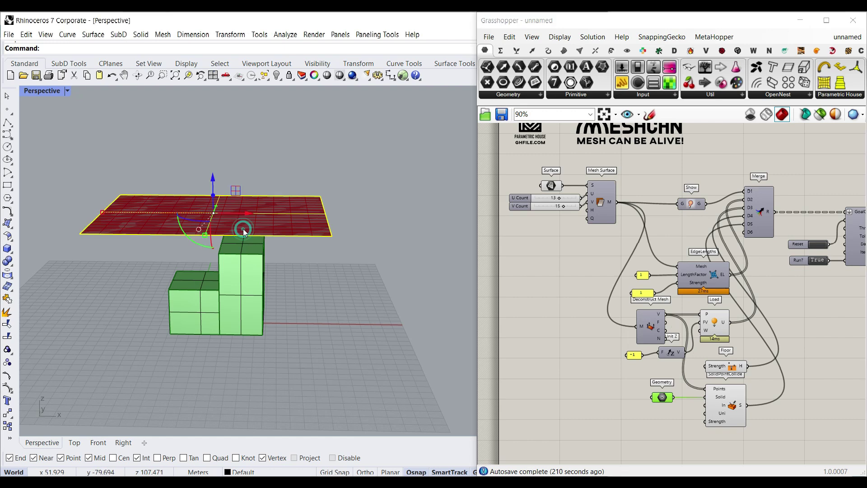
pyautogui.press('Delete')
# - Turn off the Surface parameter's preview
pyautogui.scroll(4, 228, 262)
pyautogui.rightClick(555, 186)
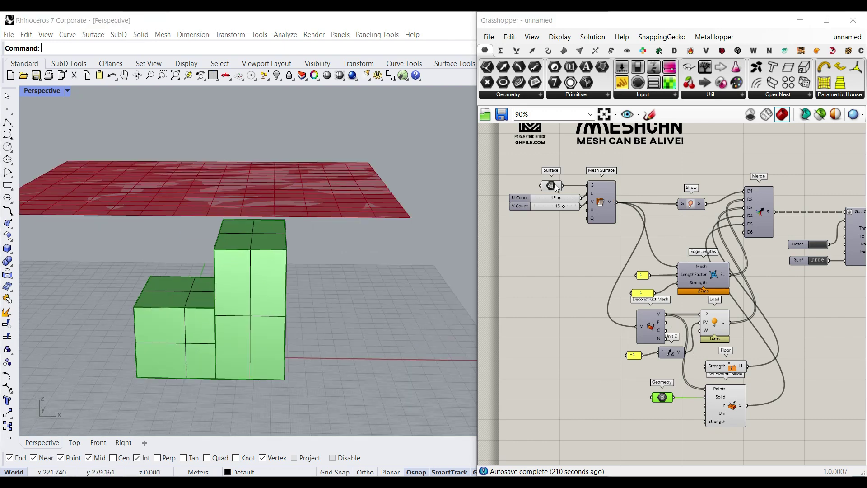
pyautogui.click(568, 205)
# - Reset the BouncySolver to run the drape simulation against the stepped solid
pyautogui.moveTo(738, 377); pyautogui.dragTo(638, 334, button='right')
pyautogui.scroll(3, 625, 375)
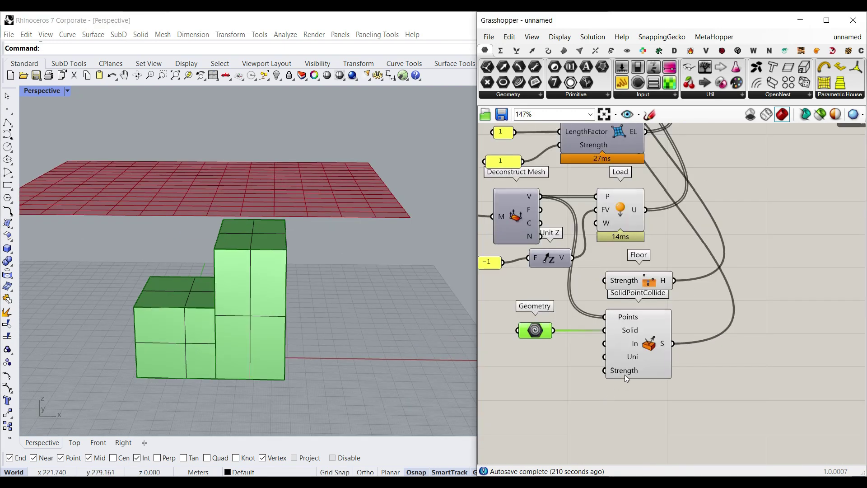
pyautogui.scroll(-2, 679, 322)
pyautogui.moveTo(712, 155); pyautogui.dragTo(626, 246, button='right')
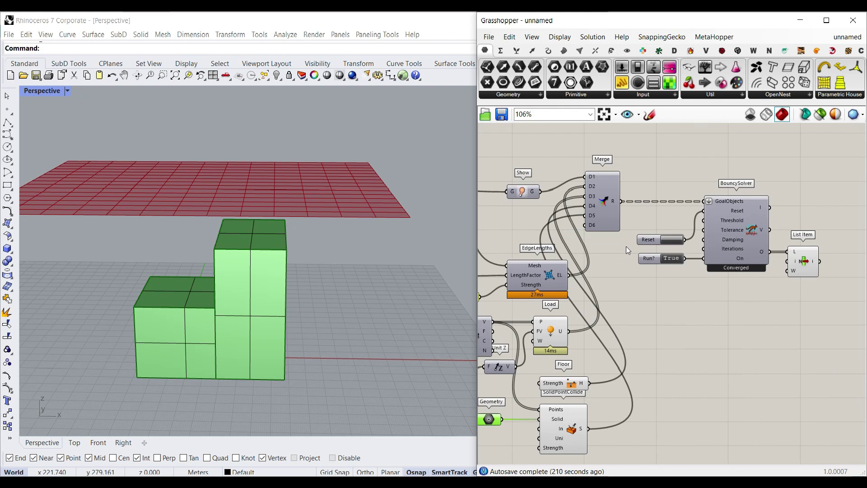
pyautogui.click(674, 239)
pyautogui.click(675, 239)
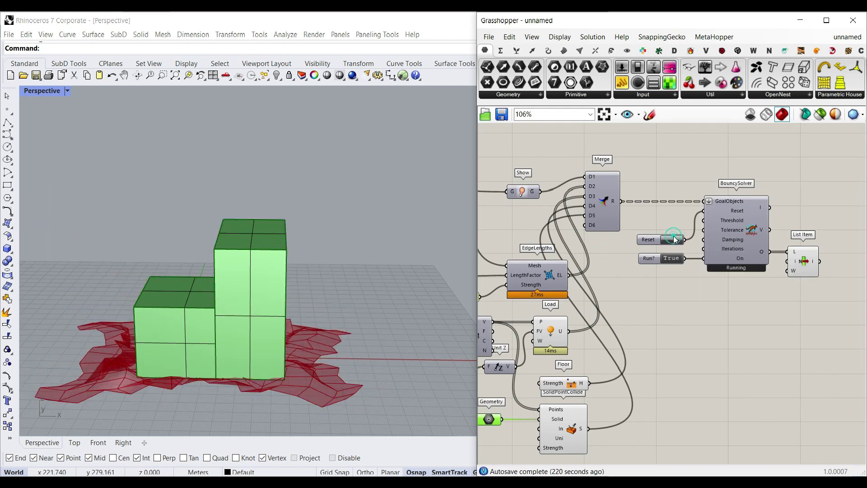
# - Insert a Mesh parameter between the Geometry parameter and SolidPointCollide's Solid input
pyautogui.moveTo(375, 357); pyautogui.dragTo(311, 338, button='right')
pyautogui.scroll(4, 657, 371)
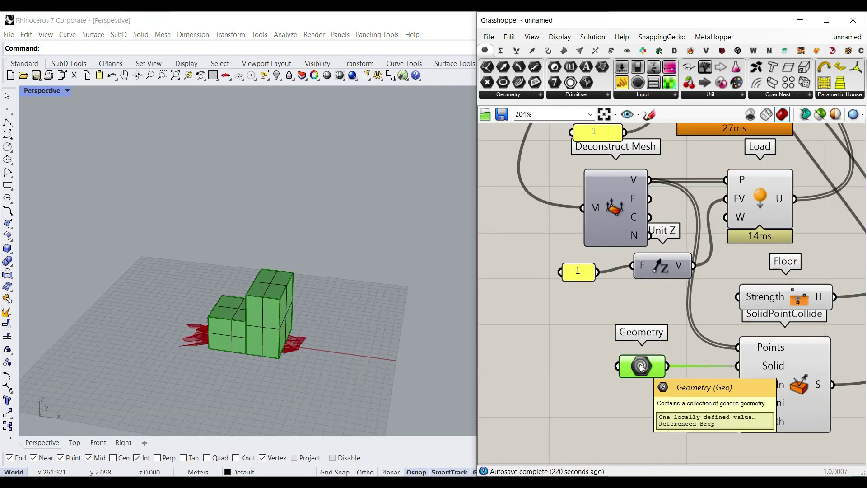
pyautogui.moveTo(642, 368); pyautogui.dragTo(551, 367)
pyautogui.click(592, 339)
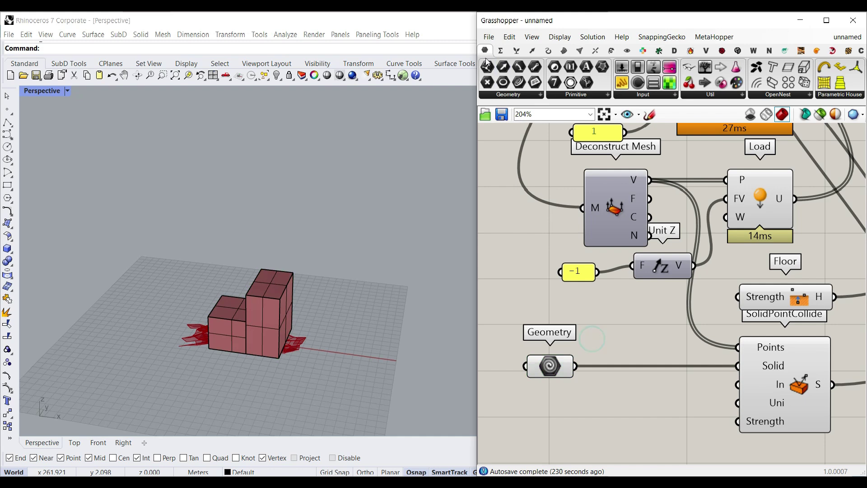
pyautogui.click(518, 92)
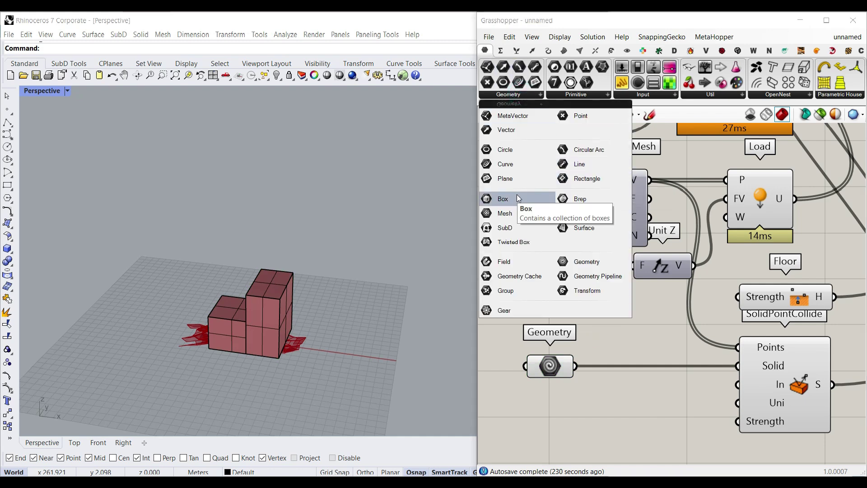
pyautogui.click(514, 215)
pyautogui.click(638, 368)
pyautogui.moveTo(612, 369); pyautogui.dragTo(577, 367)
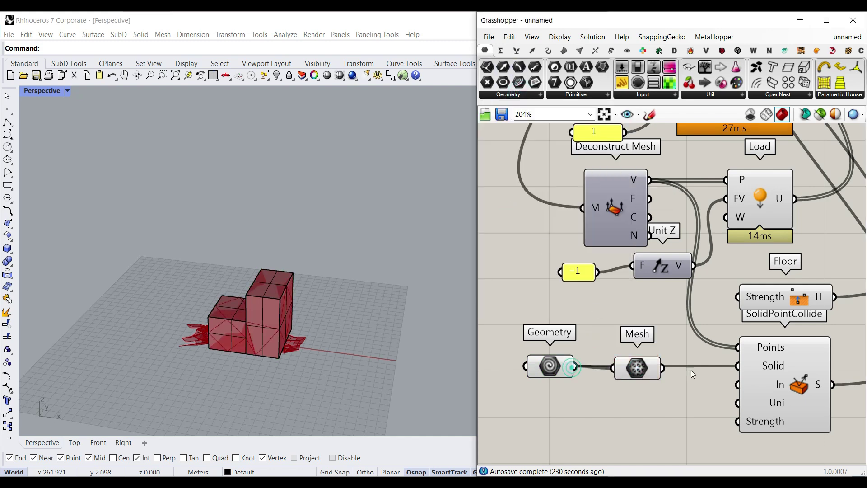
pyautogui.moveTo(693, 372); pyautogui.dragTo(585, 363, button='right')
pyautogui.scroll(-5, 633, 362)
pyautogui.scroll(4, 656, 370)
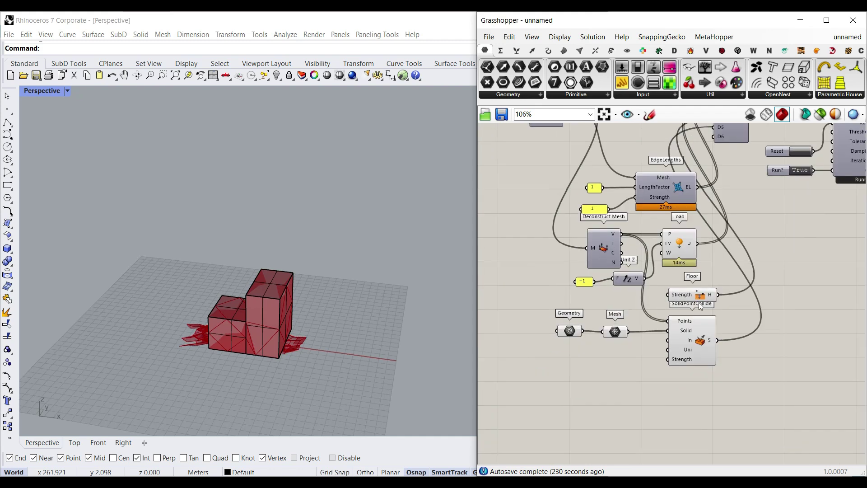
# - Duplicate the EdgeLengths strength panel and connect the copy to SolidPointCollide's Strength input
pyautogui.moveTo(546, 220); pyautogui.dragTo(650, 305, button='right')
pyautogui.click(636, 200)
pyautogui.moveTo(688, 220); pyautogui.dragTo(615, 197, button='right')
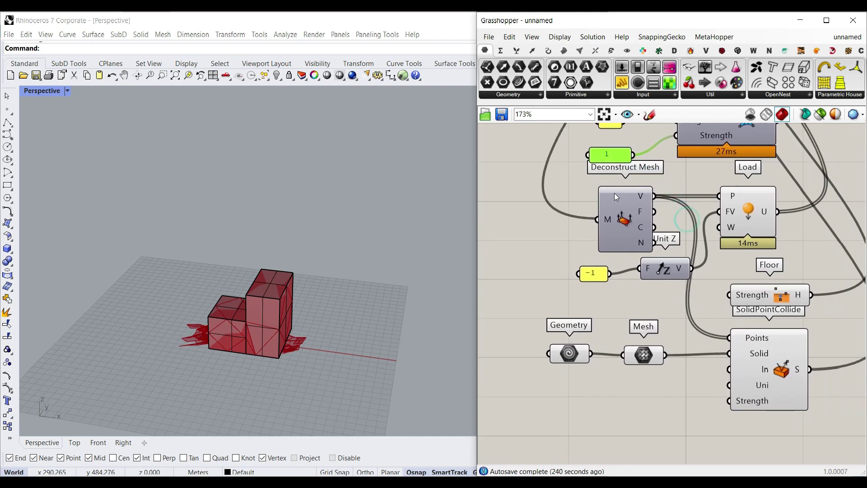
pyautogui.hotkey('ctrl', 'c')
pyautogui.hotkey('ctrl', 'v')
pyautogui.moveTo(615, 165); pyautogui.dragTo(633, 398)
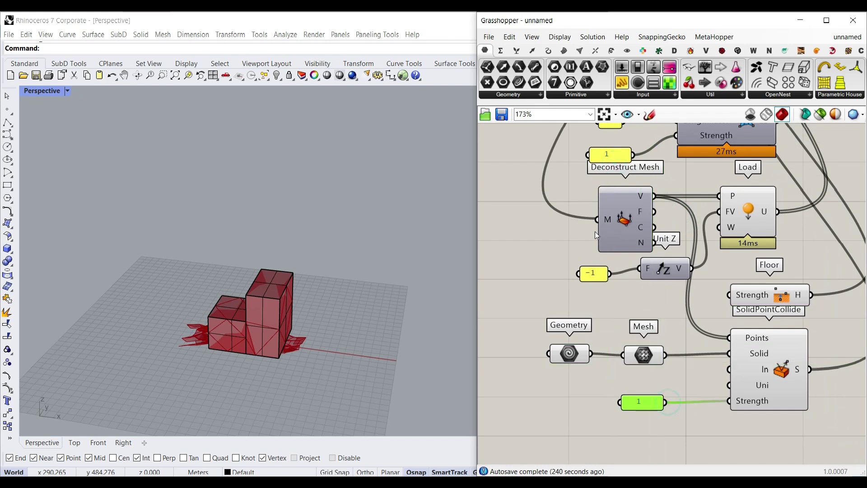
# - Set the SolidPointCollide strength panel to 1000
pyautogui.moveTo(690, 128); pyautogui.dragTo(688, 189, button='right')
pyautogui.moveTo(729, 159); pyautogui.dragTo(708, 185, button='right')
pyautogui.keyDown('ctrl'); pyautogui.scroll(-3, 722, 330); pyautogui.keyUp('ctrl')
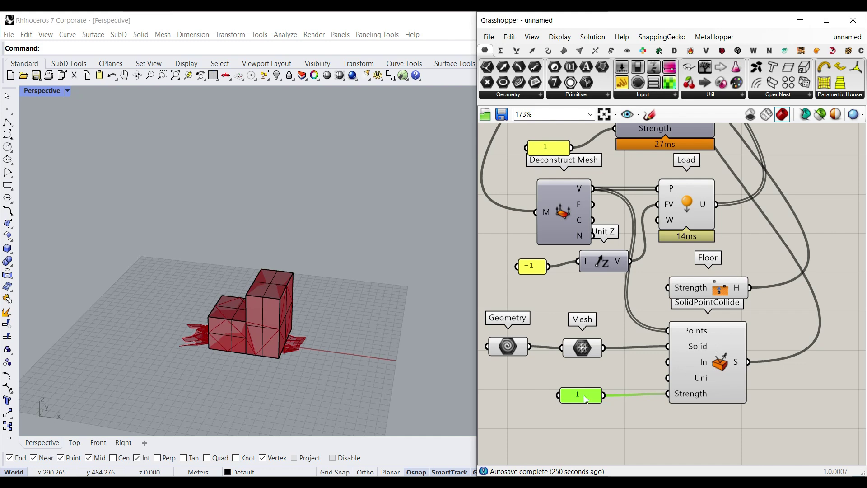
pyautogui.doubleClick(585, 397)
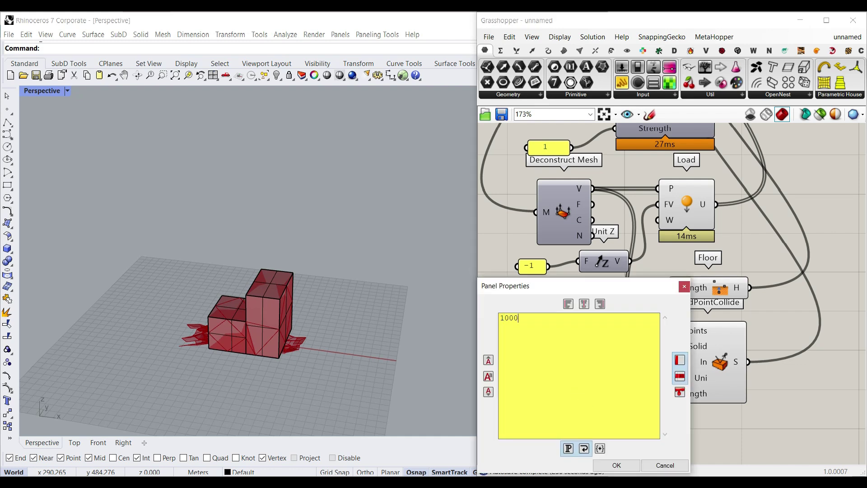
pyautogui.click(615, 464)
# - Set the EdgeLengths strength panel to 50
pyautogui.scroll(-3, 624, 457)
pyautogui.scroll(4, 562, 234)
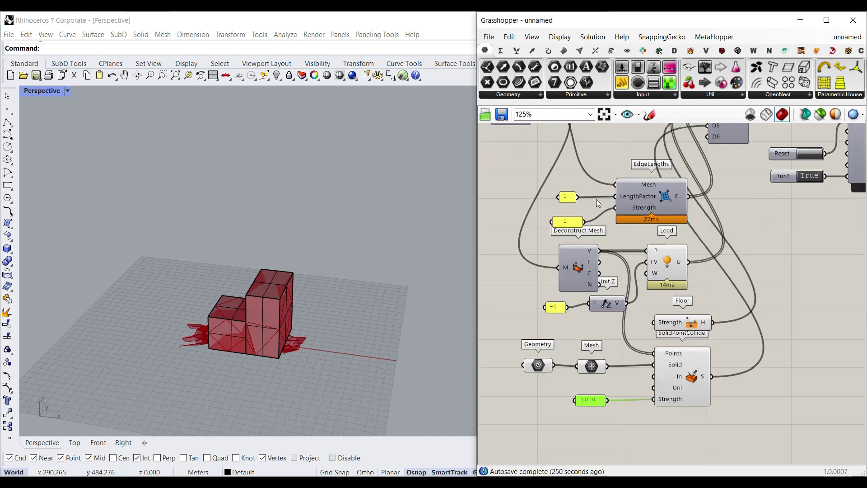
pyautogui.doubleClick(561, 231)
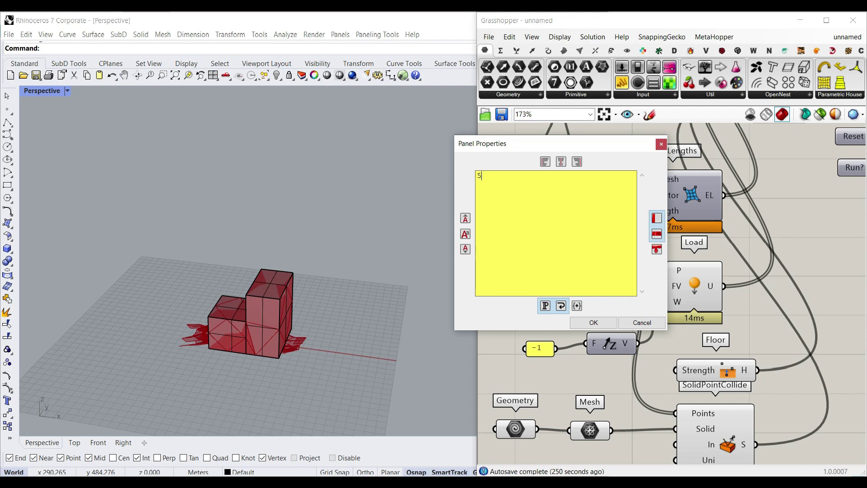
pyautogui.click(594, 322)
# - Reset the BouncySolver to run the drape over the stepped solid with the new strength values
pyautogui.scroll(-3, 555, 213)
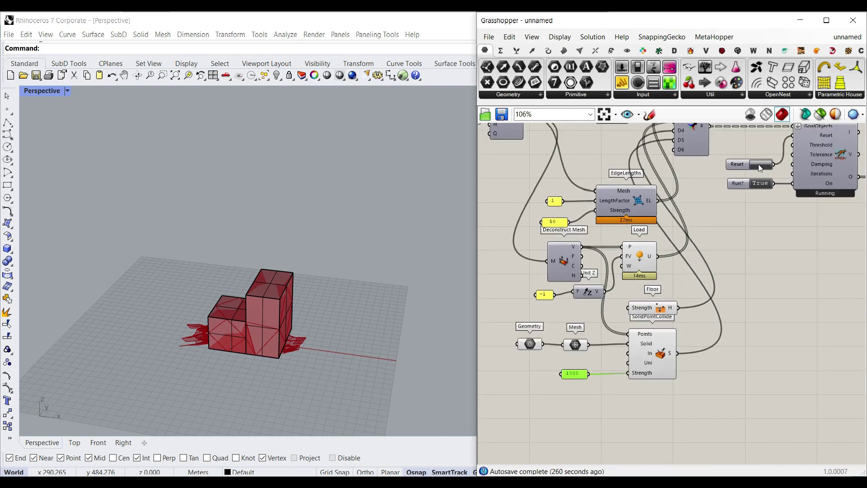
pyautogui.click(759, 167)
pyautogui.click(759, 168)
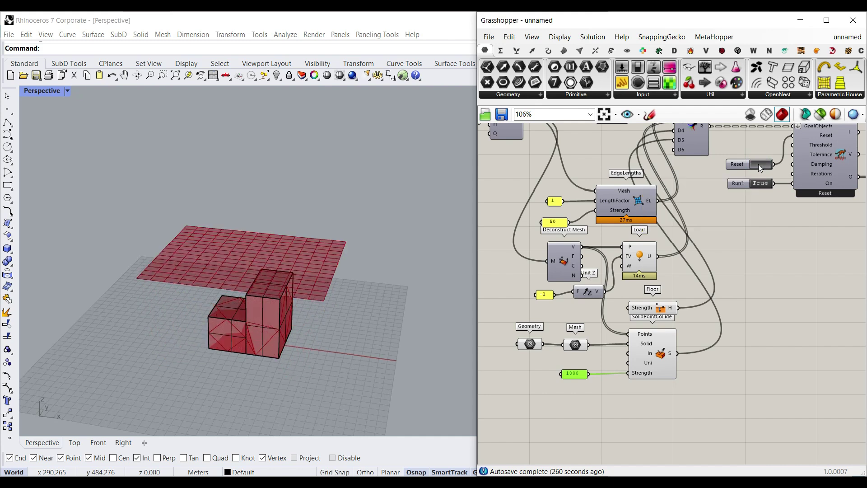
pyautogui.scroll(1, 652, 201)
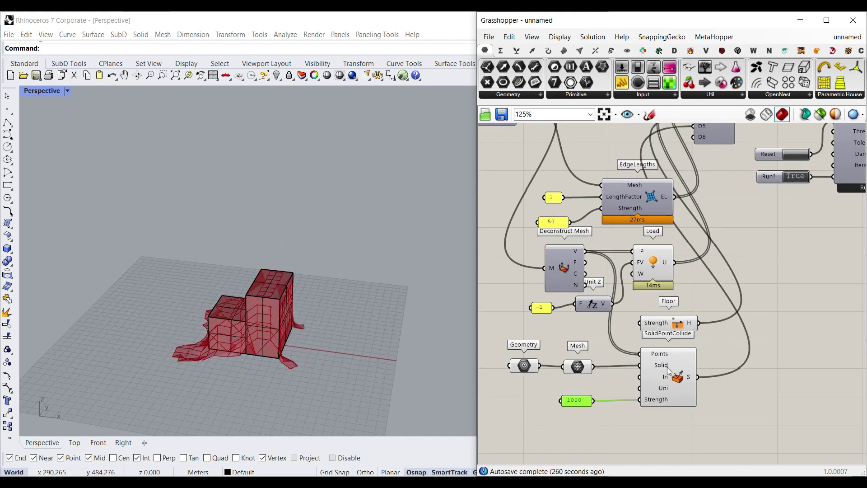
# - Reset the simulation once more and set Run to False to pause the mesh partway through its fall
pyautogui.click(795, 156)
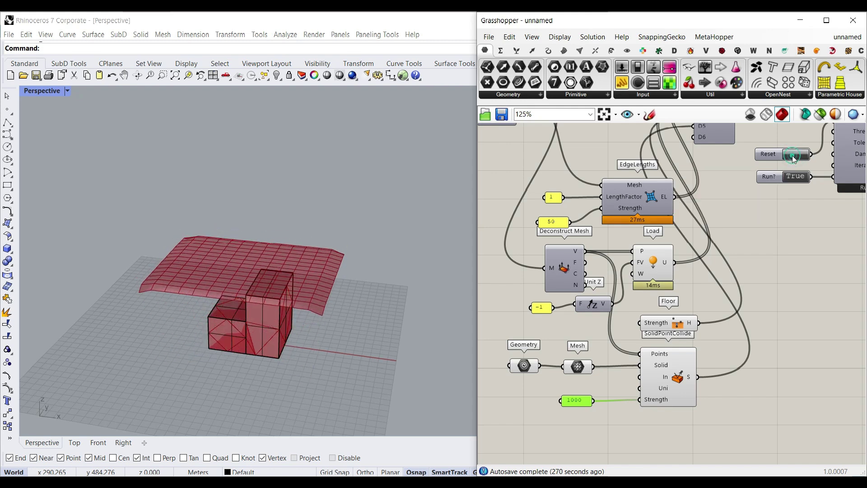
pyautogui.click(796, 176)
pyautogui.moveTo(451, 300); pyautogui.dragTo(325, 334, button='right')
pyautogui.scroll(5, 140, 329)
pyautogui.scroll(3, 557, 371)
# - Reset the paused BouncySolver and set Run to True to restart the drape
pyautogui.moveTo(534, 364); pyautogui.dragTo(671, 365)
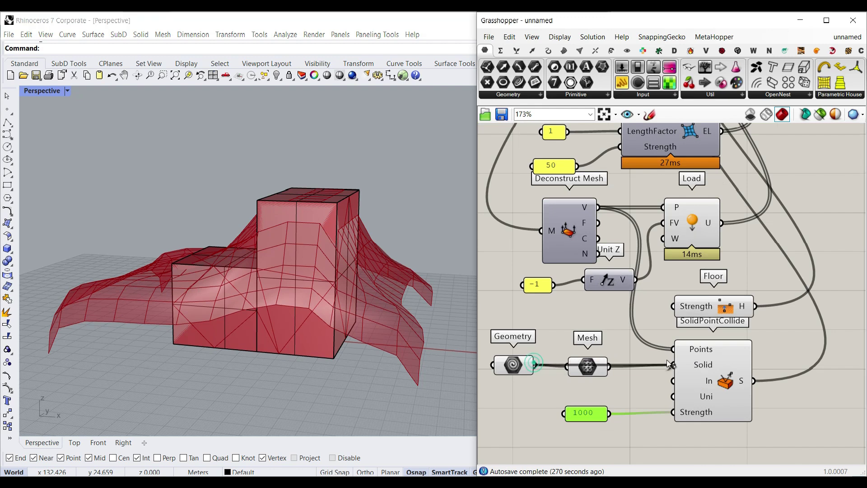
pyautogui.scroll(-4, 637, 332)
pyautogui.scroll(4, 747, 234)
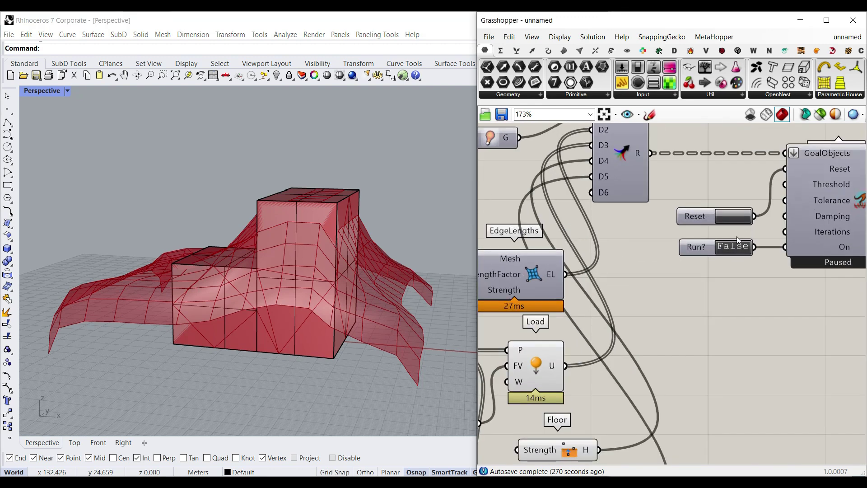
pyautogui.click(732, 217)
pyautogui.doubleClick(736, 246)
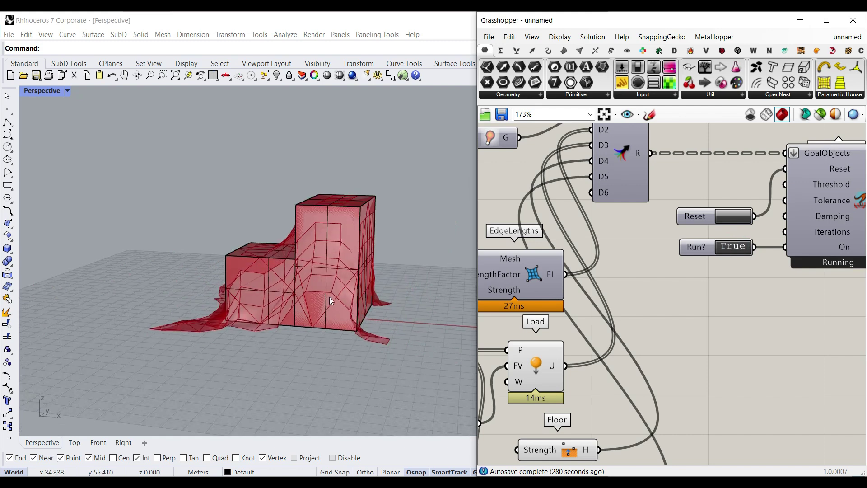
# - Delete the Mesh and Geometry parameters feeding SolidPointCollide and the stepped solid in Rhino
pyautogui.moveTo(539, 383); pyautogui.dragTo(698, 297, button='right')
pyautogui.moveTo(668, 421); pyautogui.dragTo(670, 422)
pyautogui.moveTo(601, 427); pyautogui.dragTo(624, 404, button='right')
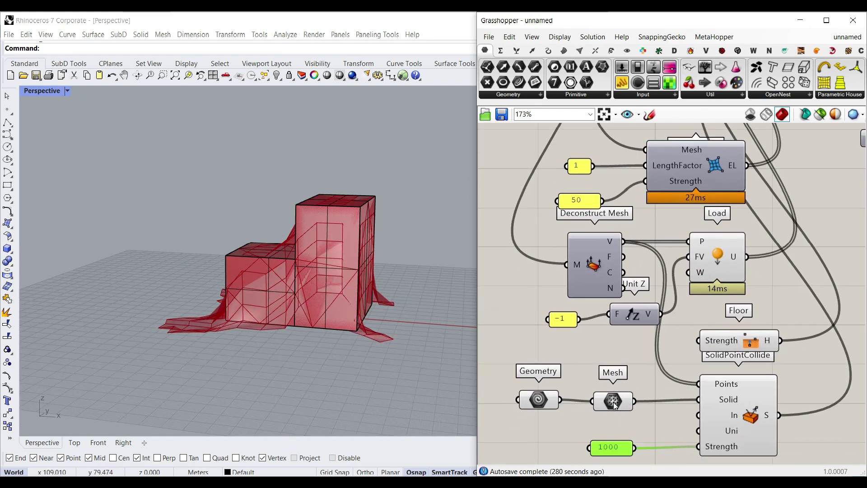
pyautogui.click(613, 401)
pyautogui.press('Delete')
pyautogui.click(539, 400)
pyautogui.press('Delete')
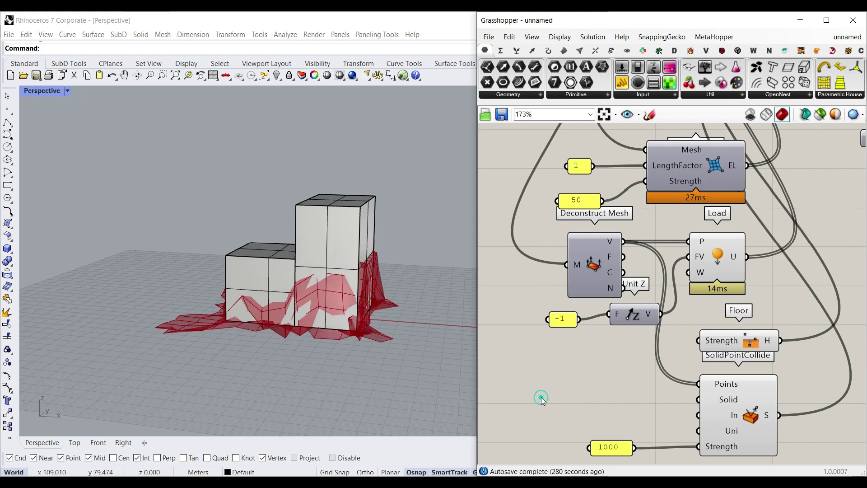
pyautogui.click(292, 291)
pyautogui.press('Delete')
# - Draw a rectangular plane surface corner to corner over the collapsed mesh in Rhino's Perspective view
pyautogui.moveTo(292, 293); pyautogui.dragTo(251, 329, button='right')
pyautogui.click(12, 230)
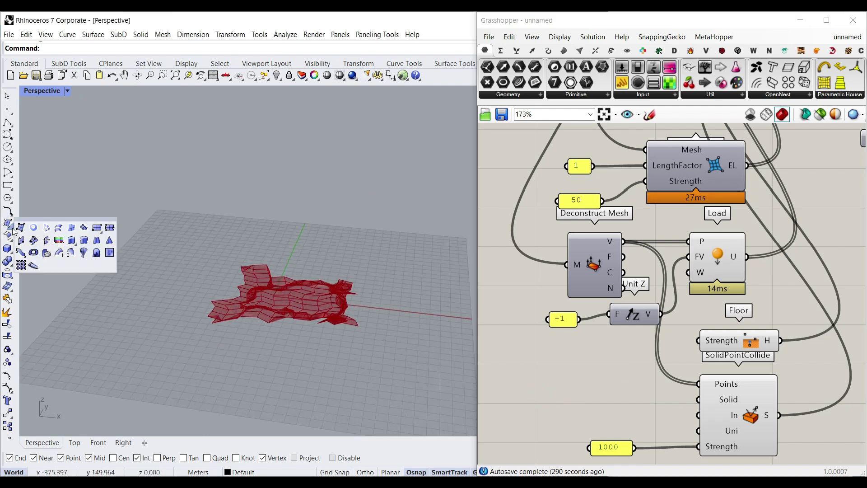
pyautogui.click(97, 229)
pyautogui.click(248, 281)
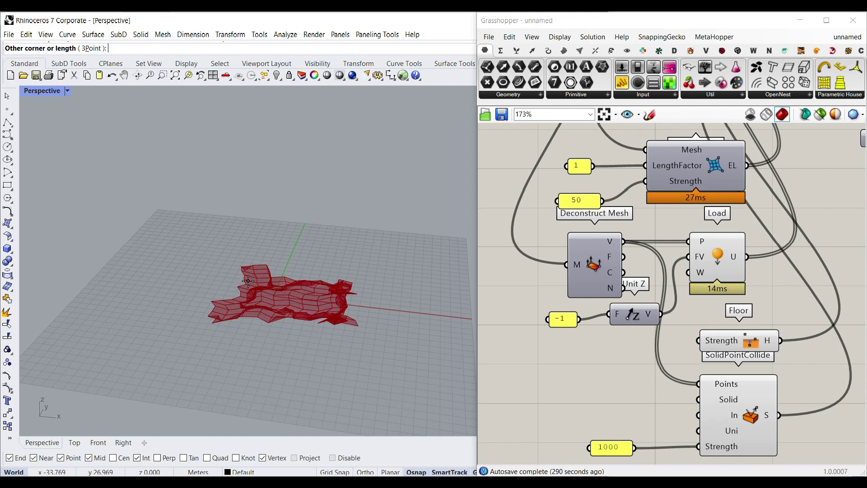
pyautogui.click(332, 320)
# - Rebuild the new plane surface with a denser control grid
pyautogui.click(308, 317)
pyautogui.write('Rebuild')
pyautogui.press('Return')
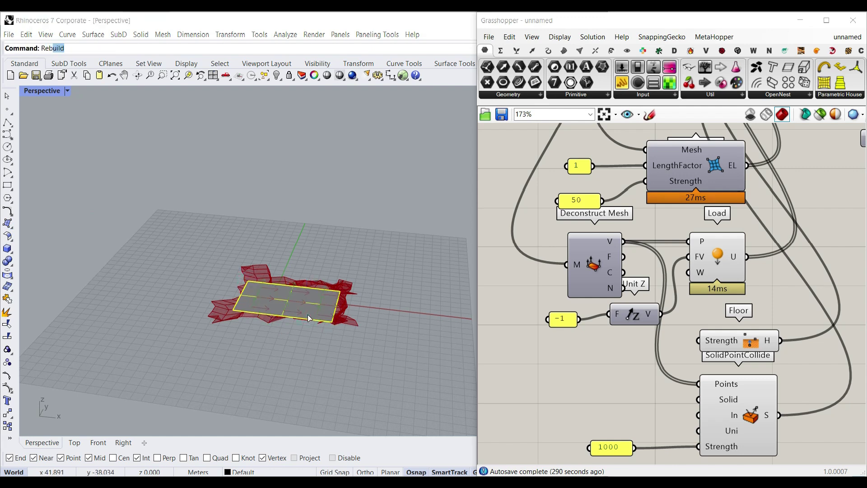
pyautogui.press('Return')
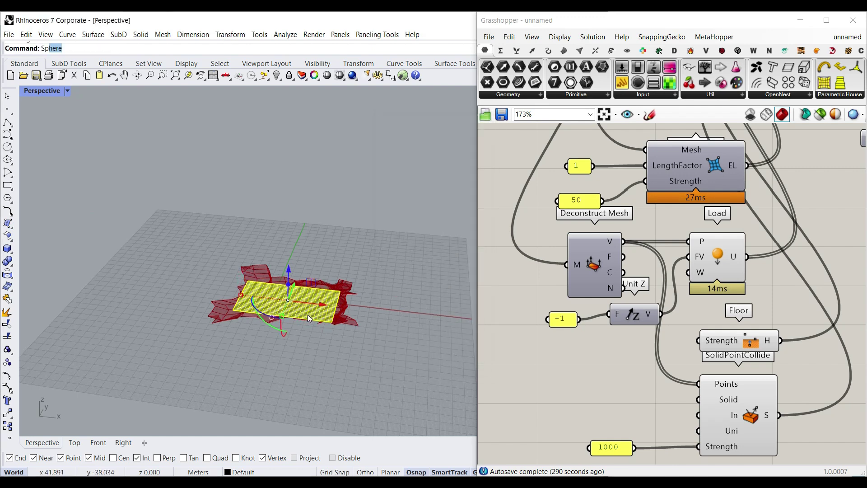
# - Soft-edit the rebuilt surface with a U distance of 50, pulling up one hump near each end
pyautogui.press('Return')
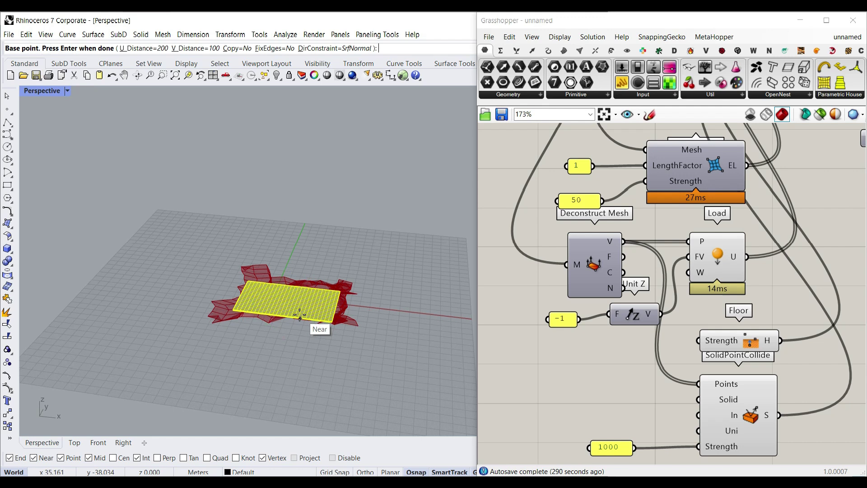
pyautogui.scroll(3, 257, 303)
pyautogui.click(258, 302)
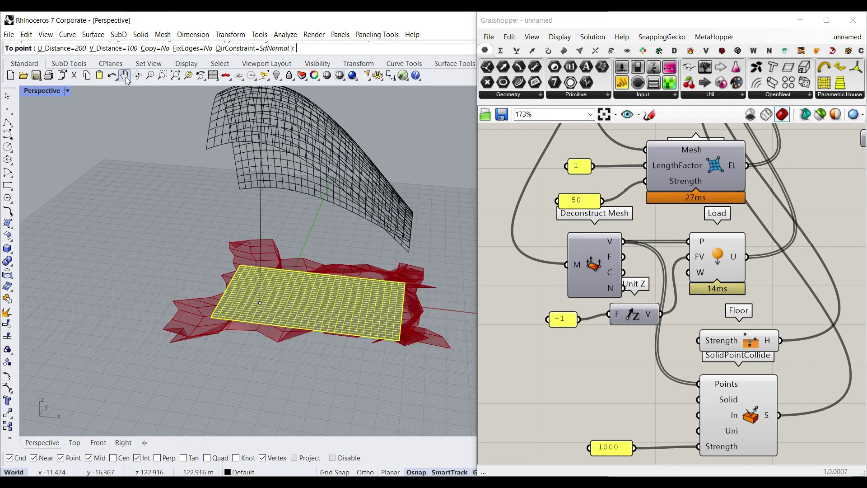
pyautogui.click(57, 48)
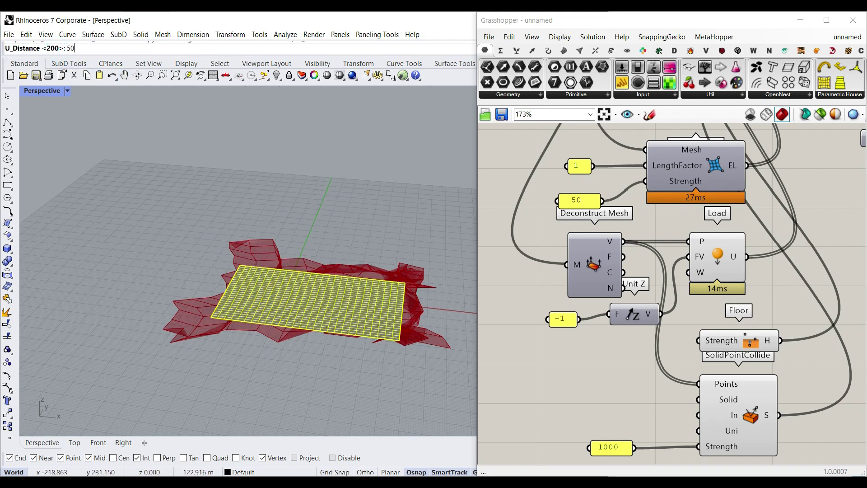
pyautogui.press('Return')
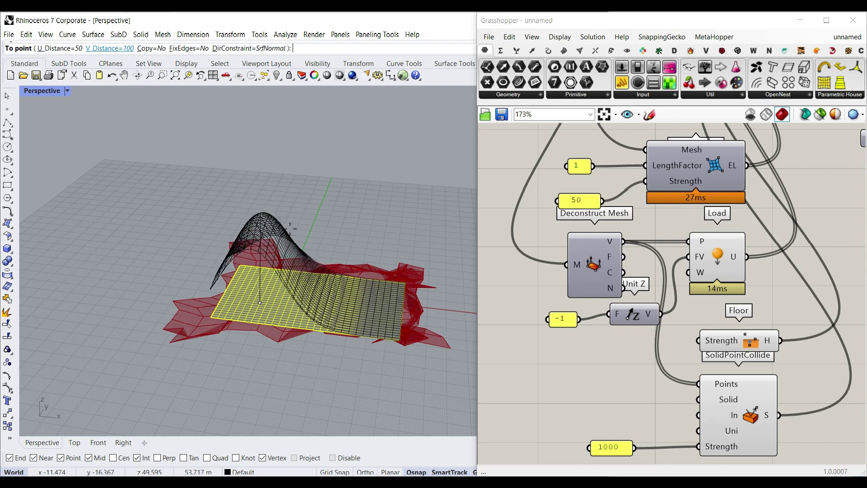
pyautogui.click(265, 239)
pyautogui.click(362, 283)
pyautogui.click(366, 238)
pyautogui.press('Return')
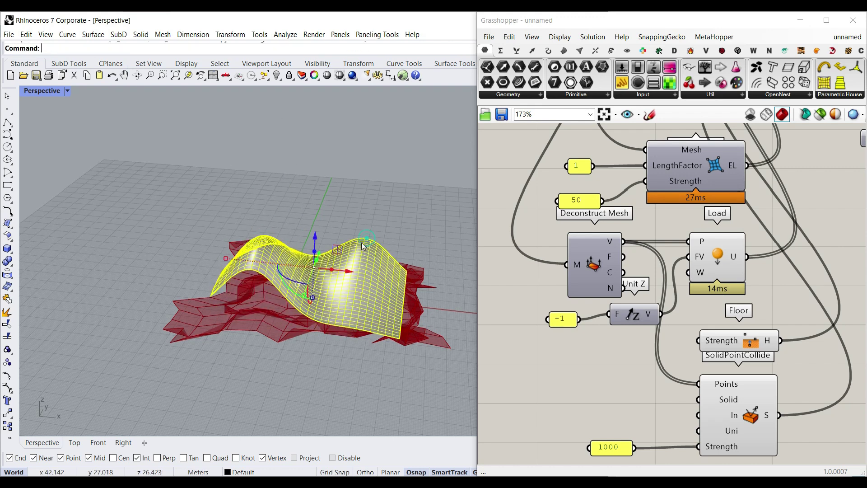
pyautogui.moveTo(364, 246); pyautogui.dragTo(305, 284, button='right')
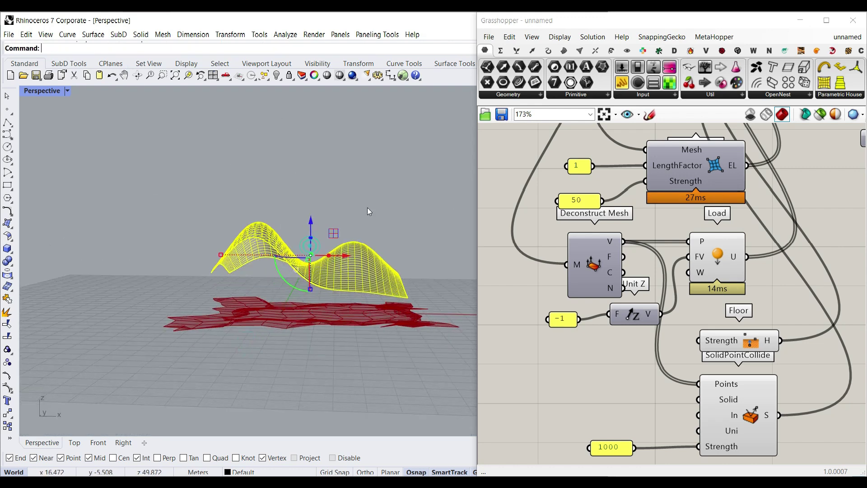
pyautogui.click(369, 207)
# - Add a Surface parameter beside SolidPointCollide's Solid input, above the 1000 panel
pyautogui.click(528, 96)
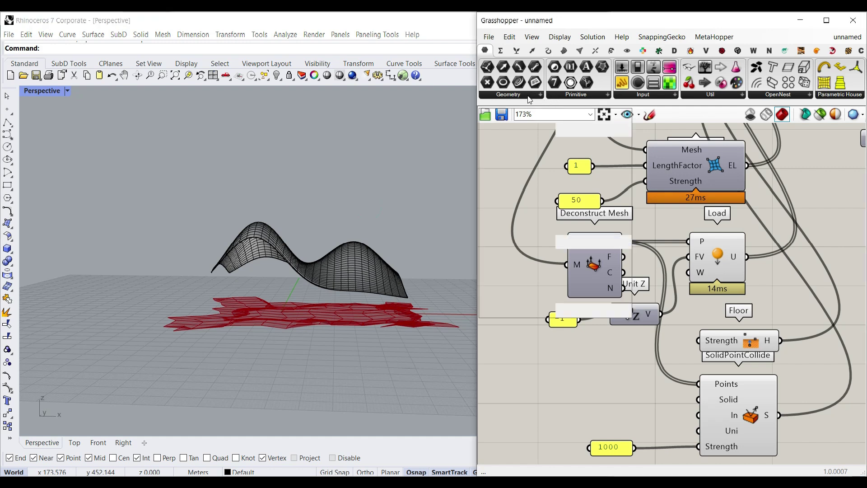
pyautogui.click(562, 231)
pyautogui.moveTo(662, 375); pyautogui.dragTo(617, 405)
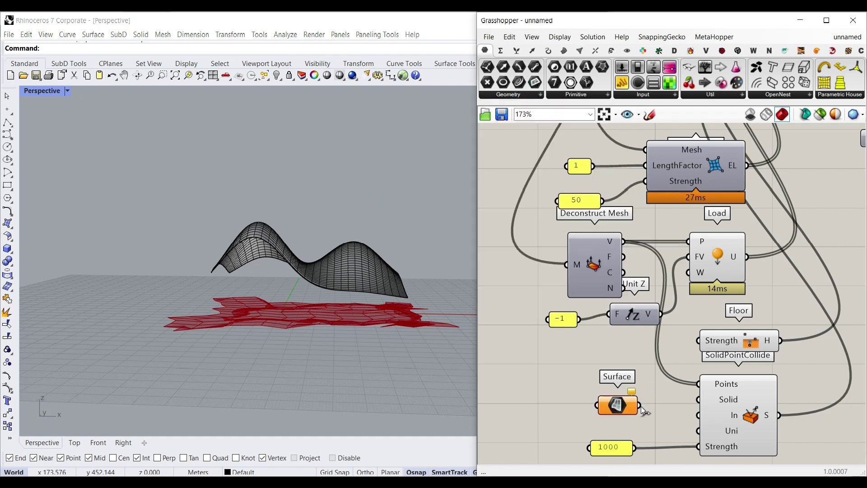
# - Reference the wavy Rhino surface in the new Surface parameter feeding SolidPointCollide's Solid input
pyautogui.rightClick(625, 411)
pyautogui.click(655, 392)
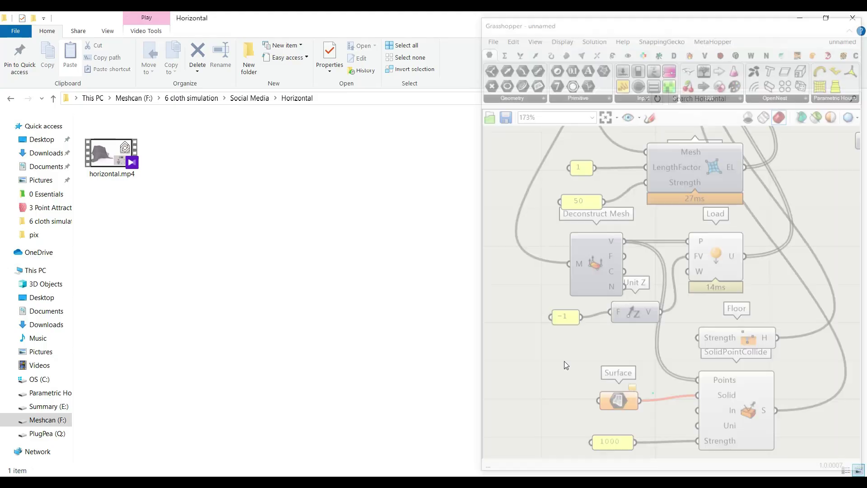
pyautogui.click(329, 264)
# - Reset the BouncySolver to drop the raised mesh onto the wavy surface
pyautogui.scroll(-3, 635, 272)
pyautogui.scroll(-2, 635, 272)
pyautogui.moveTo(758, 201); pyautogui.dragTo(686, 227, button='right')
pyautogui.scroll(3, 685, 230)
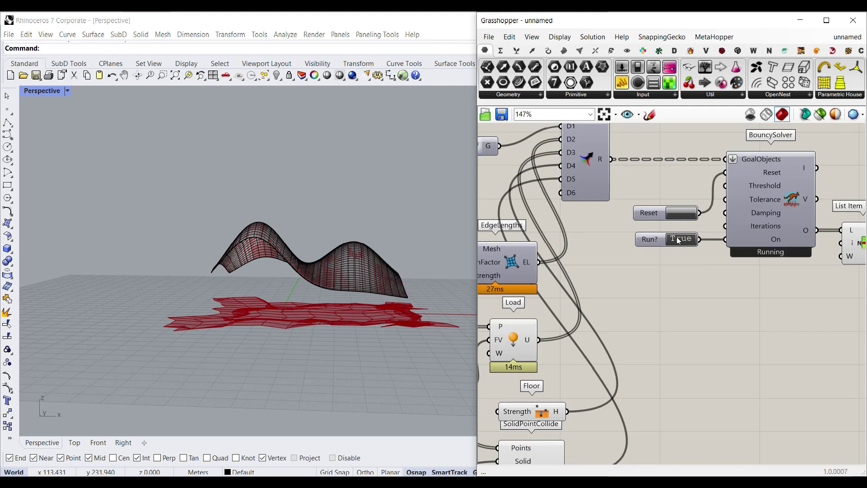
pyautogui.click(679, 215)
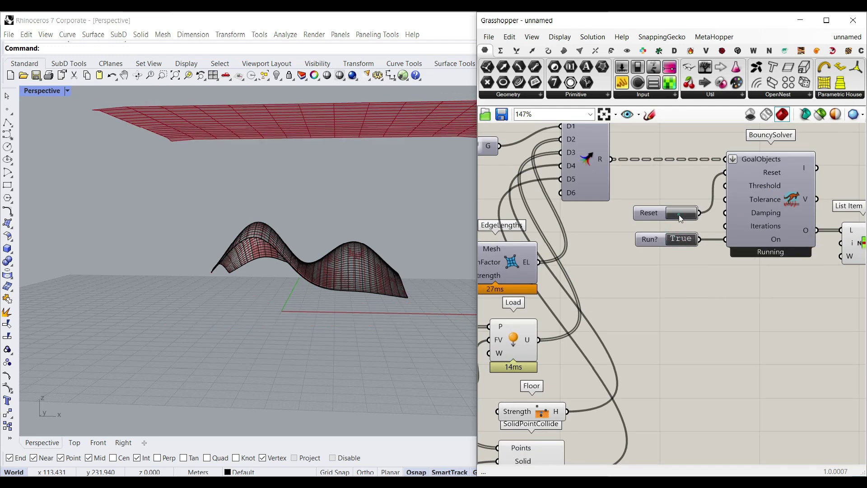
# - Pause the BouncySolver and move the wavy Surface parameter farther away from SolidPointCollide
pyautogui.click(679, 241)
pyautogui.scroll(-4, 655, 305)
pyautogui.moveTo(657, 306); pyautogui.dragTo(789, 250, button='right')
pyautogui.scroll(5, 680, 319)
pyautogui.moveTo(649, 351); pyautogui.dragTo(561, 346)
# - Insert an Offset Surface component between the wavy Surface parameter and SolidPointCollide's Solid input
pyautogui.click(663, 301)
pyautogui.click(786, 50)
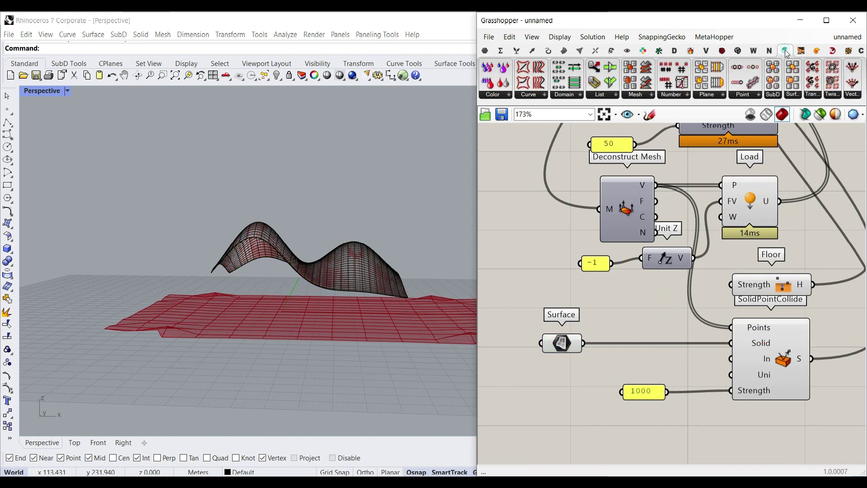
pyautogui.click(790, 95)
pyautogui.click(669, 262)
pyautogui.click(624, 371)
pyautogui.click(623, 370)
pyautogui.scroll(1, 587, 351)
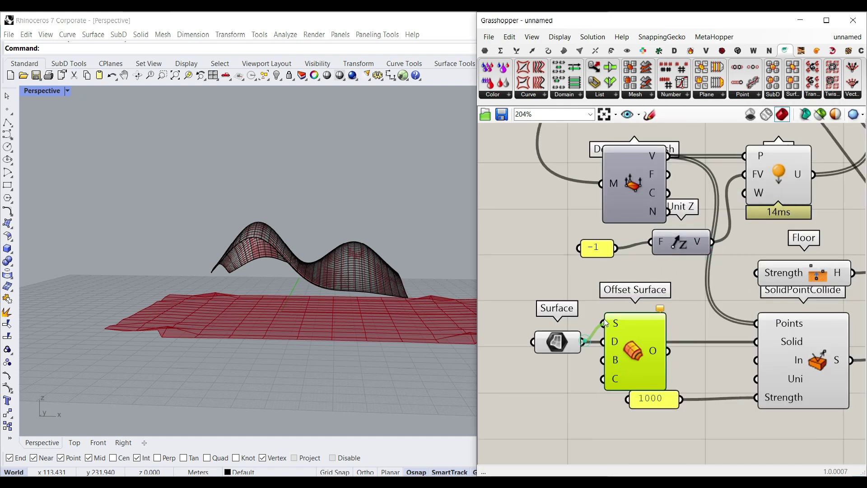
pyautogui.moveTo(606, 322); pyautogui.dragTo(604, 324)
pyautogui.moveTo(753, 342); pyautogui.dragTo(756, 342)
# - Add a 2.22 number slider as the offset component's Distance input and raise the offset distance to 4.38
pyautogui.moveTo(625, 359); pyautogui.dragTo(654, 352, button='right')
pyautogui.doubleClick(546, 377)
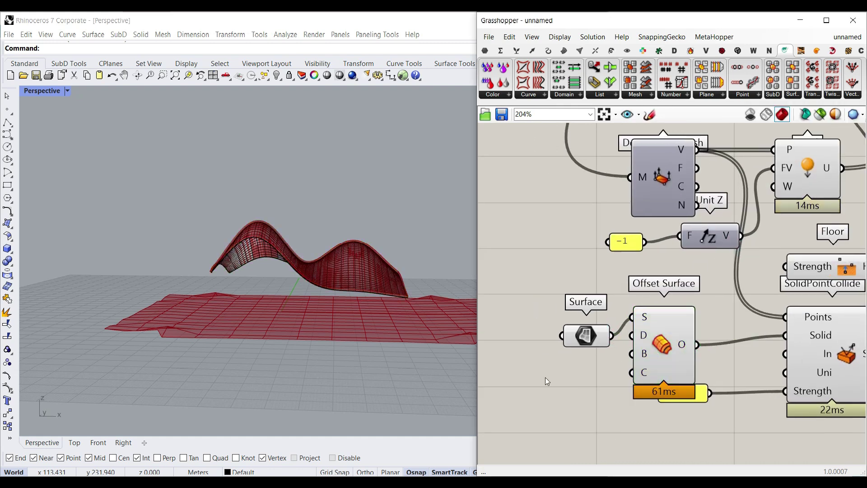
pyautogui.write('2.22')
pyautogui.press('Return')
pyautogui.moveTo(577, 342); pyautogui.dragTo(535, 323)
pyautogui.moveTo(594, 374); pyautogui.dragTo(577, 348)
pyautogui.moveTo(625, 335); pyautogui.dragTo(651, 352)
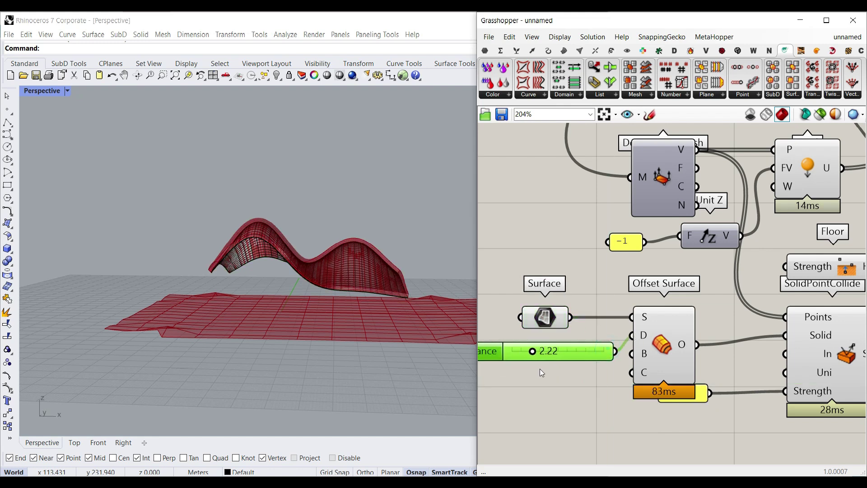
pyautogui.moveTo(534, 353); pyautogui.dragTo(552, 353)
# - Run and reset the BouncySolver to drape the mesh over the offset wavy surface, and pause it once settled
pyautogui.scroll(-4, 712, 278)
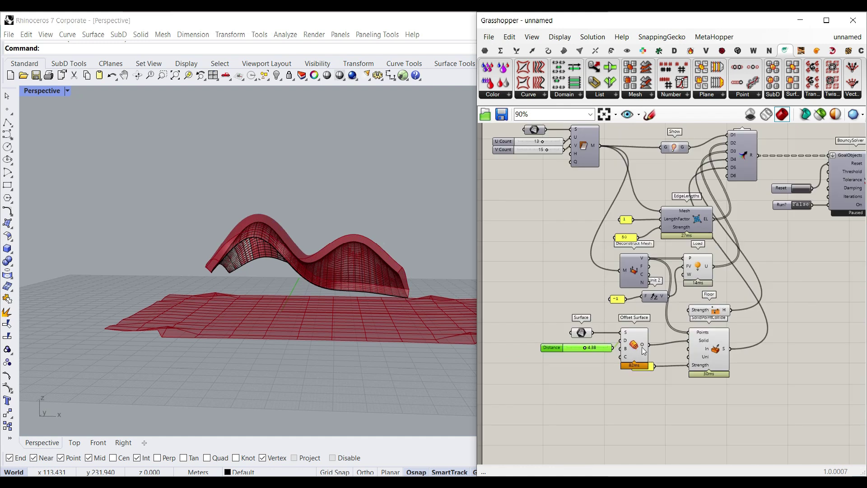
pyautogui.scroll(4, 712, 278)
pyautogui.doubleClick(759, 218)
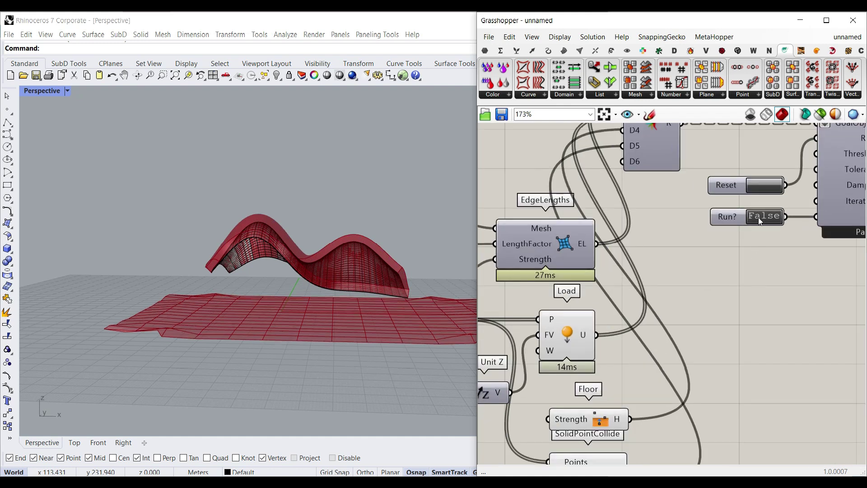
pyautogui.click(768, 190)
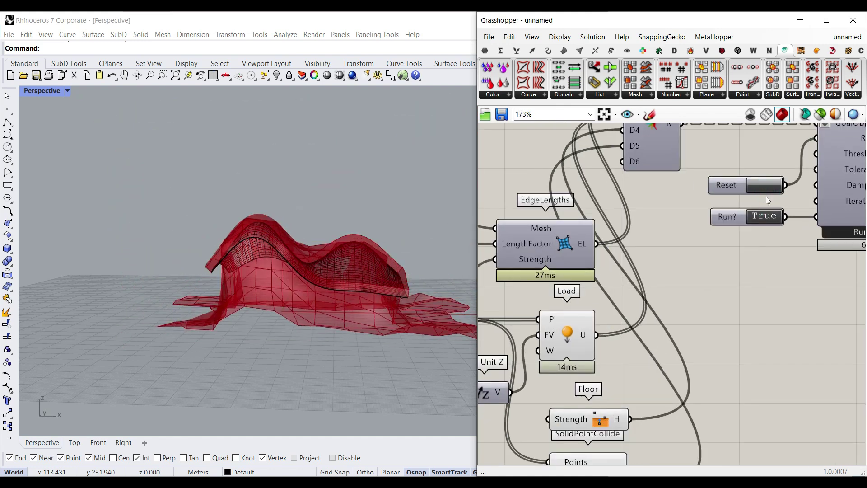
pyautogui.moveTo(335, 287); pyautogui.dragTo(392, 313, button='right')
pyautogui.doubleClick(766, 218)
# - Move the 1000 strength panel clear of the Offset Surface component, just below it
pyautogui.scroll(3, 271, 332)
pyautogui.scroll(-3, 318, 250)
pyautogui.scroll(-3, 579, 345)
pyautogui.moveTo(501, 438); pyautogui.dragTo(602, 369, button='right')
pyautogui.scroll(3, 602, 369)
pyautogui.scroll(1, 603, 370)
pyautogui.click(625, 424)
pyautogui.moveTo(624, 414); pyautogui.dragTo(629, 435)
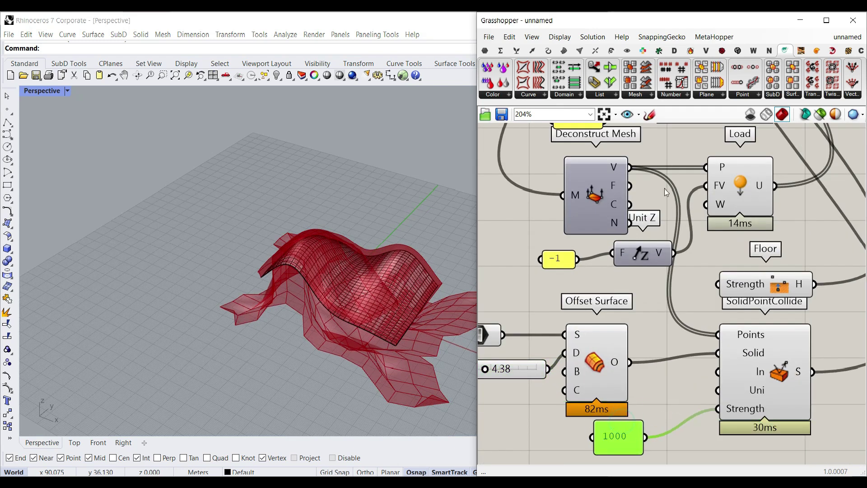
# - Add an Offset Mesh component and delete Offset Surface, putting the new component in its place
pyautogui.click(649, 95)
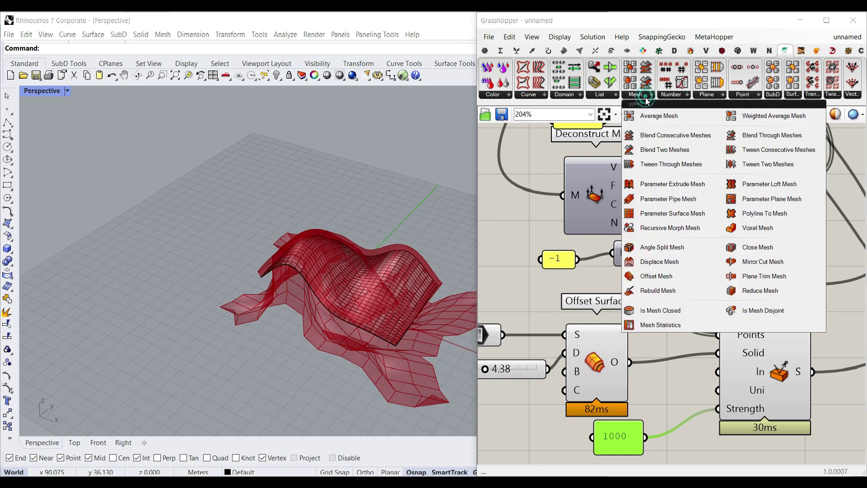
pyautogui.click(656, 276)
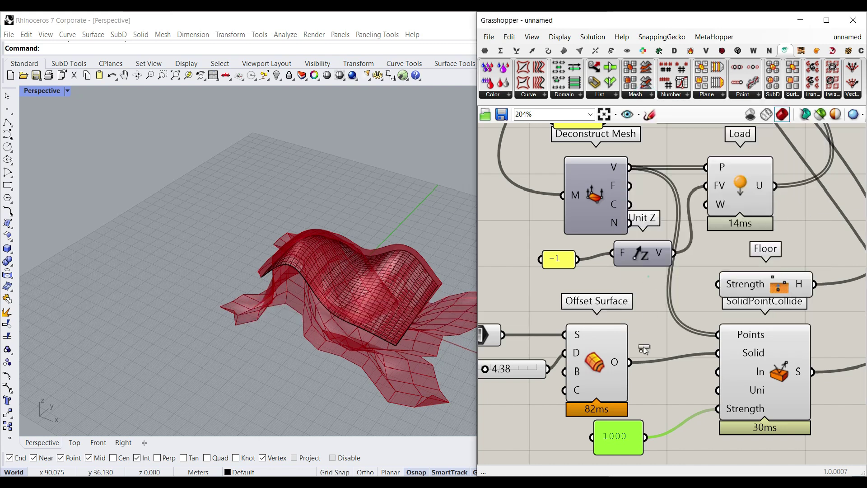
pyautogui.click(661, 390)
pyautogui.click(604, 366)
pyautogui.press('Delete')
pyautogui.moveTo(671, 383); pyautogui.dragTo(622, 356)
# - Wire the Surface and Distance slider into Offset Mesh, set the distance to 5.76 and feed its output into SolidPointCollide's Solid input
pyautogui.moveTo(561, 343); pyautogui.dragTo(606, 336, button='right')
pyautogui.moveTo(548, 327); pyautogui.dragTo(623, 326)
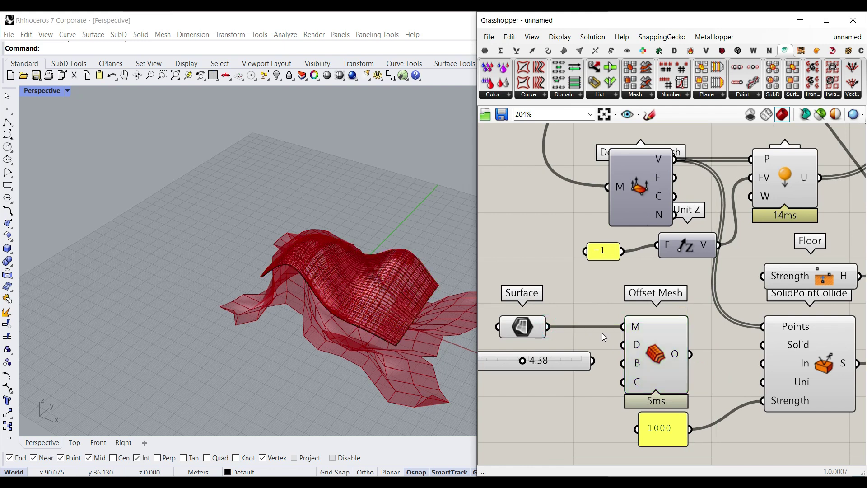
pyautogui.moveTo(594, 360); pyautogui.dragTo(607, 356)
pyautogui.moveTo(531, 361); pyautogui.dragTo(542, 360)
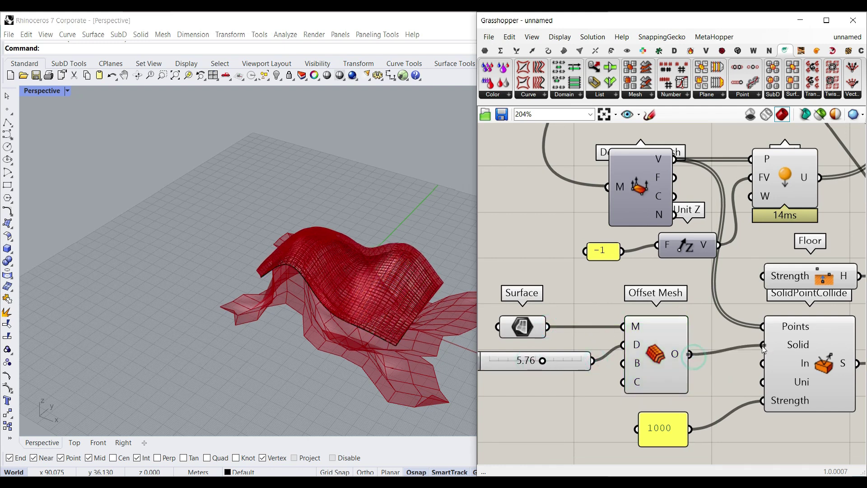
# - Reset and start the BouncySolver to drop the mesh onto the thickened offset mesh
pyautogui.scroll(-4, 748, 347)
pyautogui.moveTo(749, 347); pyautogui.dragTo(660, 340, button='right')
pyautogui.moveTo(787, 194); pyautogui.dragTo(752, 229, button='right')
pyautogui.scroll(4, 752, 229)
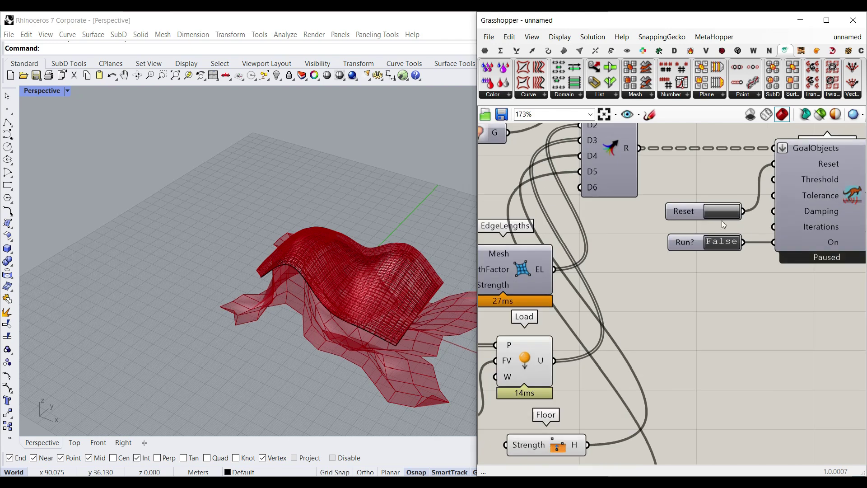
pyautogui.click(722, 212)
pyautogui.click(723, 241)
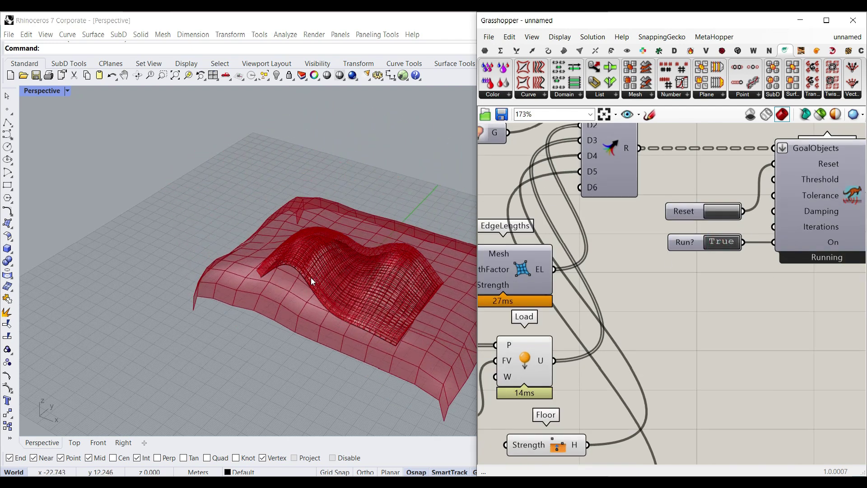
pyautogui.moveTo(411, 308); pyautogui.dragTo(368, 277, button='right')
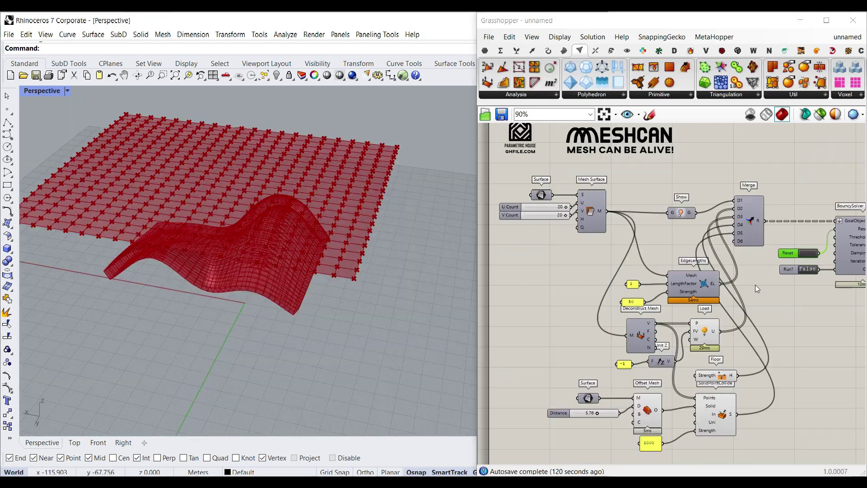
# - Run and reset the simulation with the 20 by 20 mesh and inspect the folded corner close up
pyautogui.scroll(2, 731, 298)
pyautogui.click(731, 252)
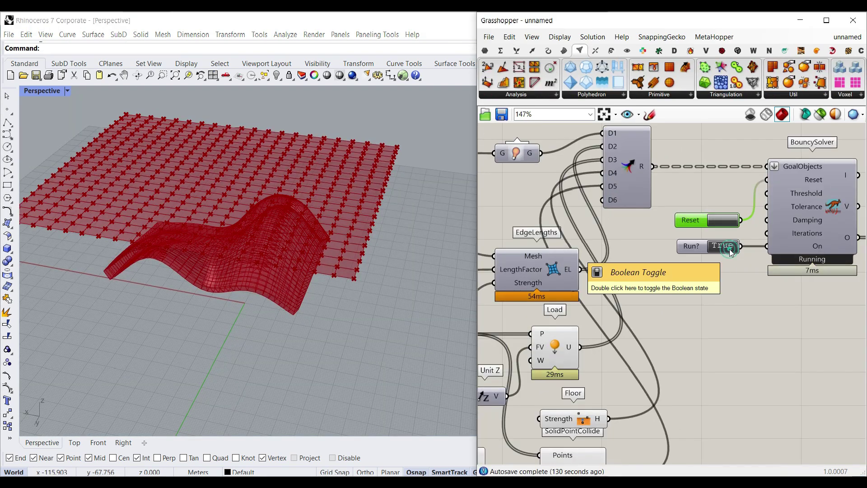
pyautogui.click(727, 229)
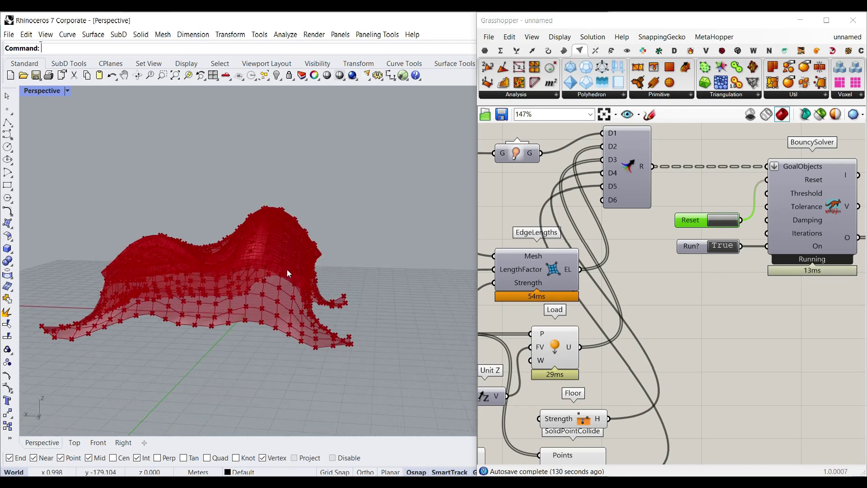
pyautogui.scroll(10, 279, 315)
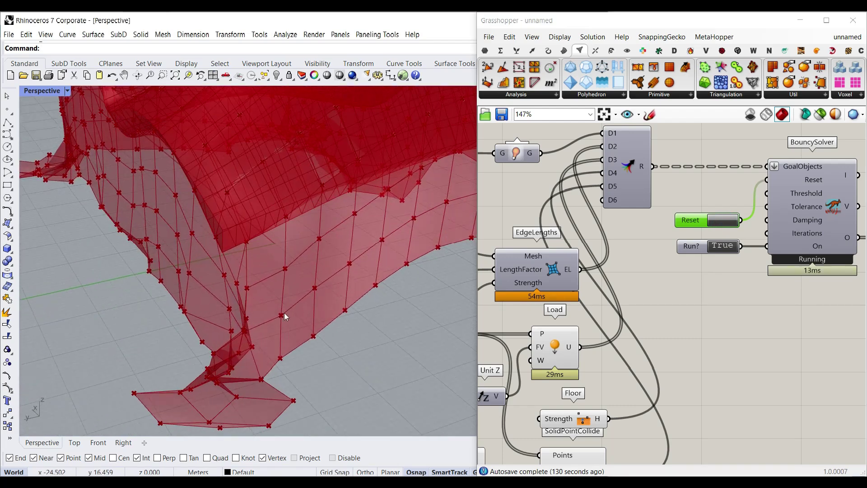
# - Pause the solver and add a SphereCollide goal below SolidPointCollide
pyautogui.moveTo(583, 267); pyautogui.dragTo(729, 262, button='right')
pyautogui.scroll(1, 728, 262)
pyautogui.scroll(-2, 681, 273)
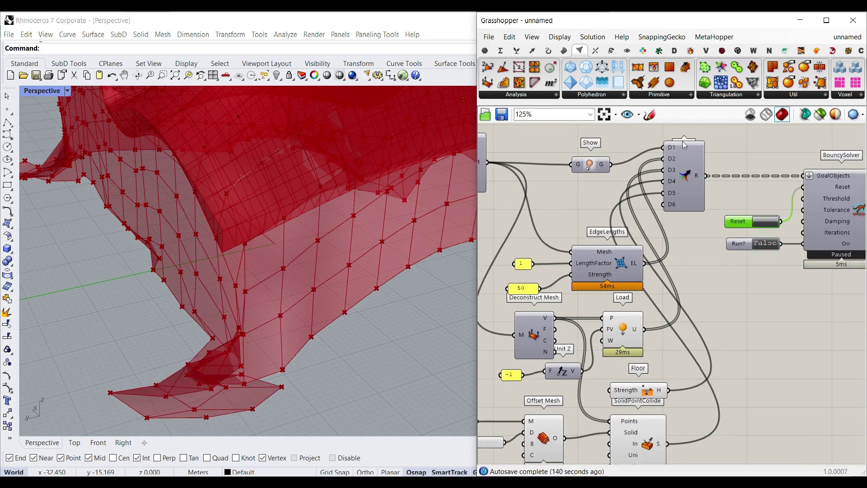
pyautogui.keyDown('ctrl'); pyautogui.keyDown('alt'); pyautogui.click(619, 258); pyautogui.keyUp('alt'); pyautogui.keyUp('ctrl')
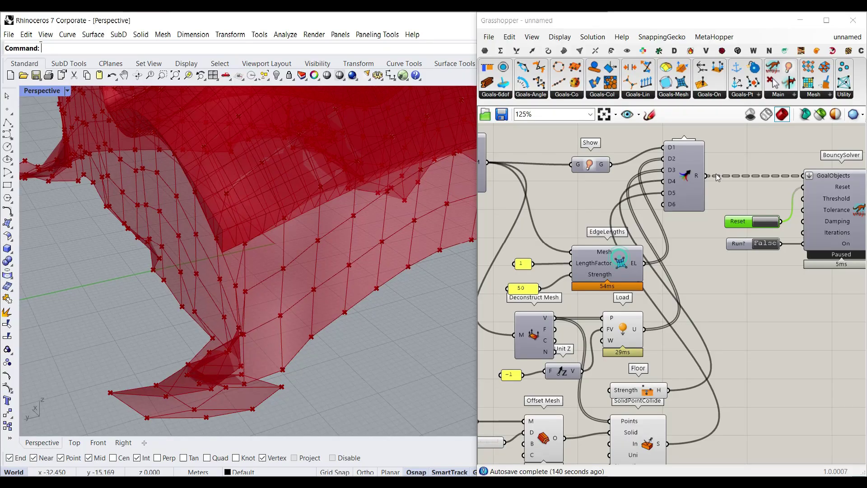
pyautogui.click(606, 97)
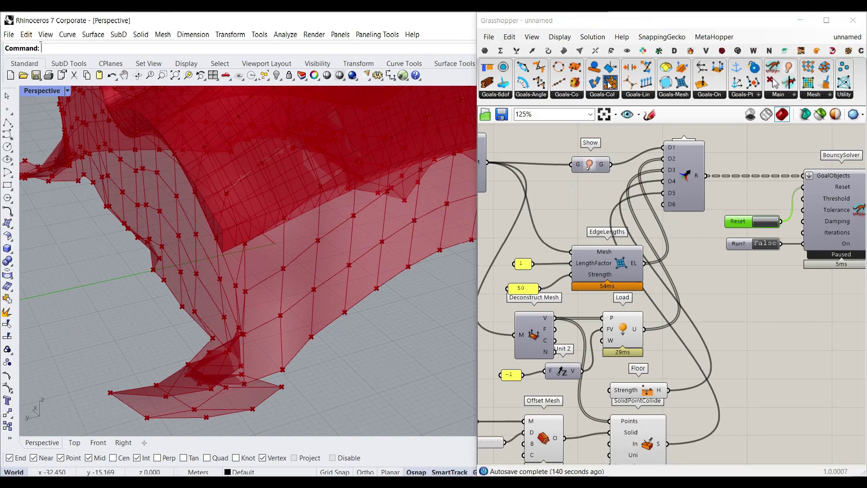
pyautogui.click(600, 92)
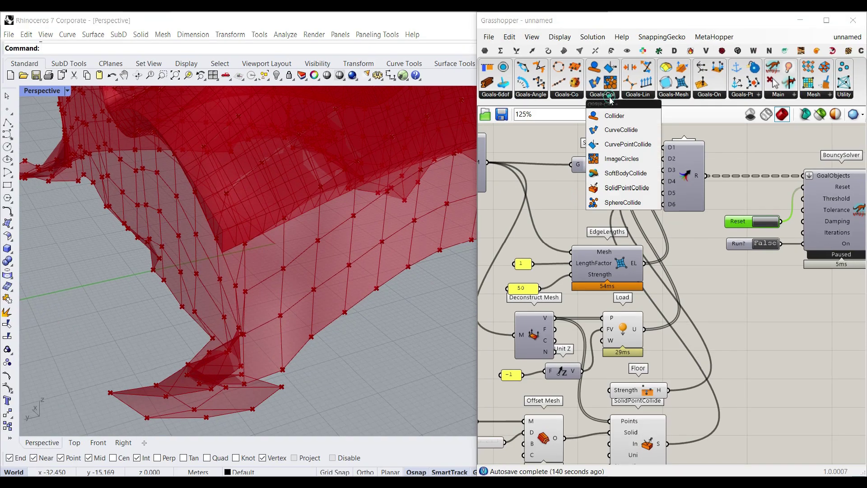
pyautogui.click(613, 204)
pyautogui.scroll(-3, 622, 204)
pyautogui.scroll(2, 647, 357)
pyautogui.click(647, 357)
# - Turn on the preview of the input mesh's Deconstruct Mesh component to examine its vertices
pyautogui.moveTo(558, 210); pyautogui.dragTo(592, 233, button='right')
pyautogui.scroll(4, 592, 232)
pyautogui.rightClick(585, 250)
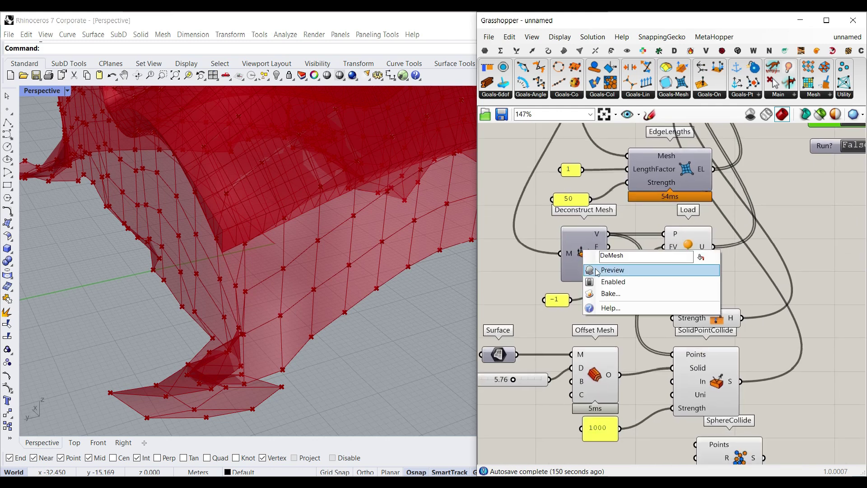
pyautogui.click(605, 271)
pyautogui.scroll(-3, 606, 244)
pyautogui.scroll(-5, 305, 270)
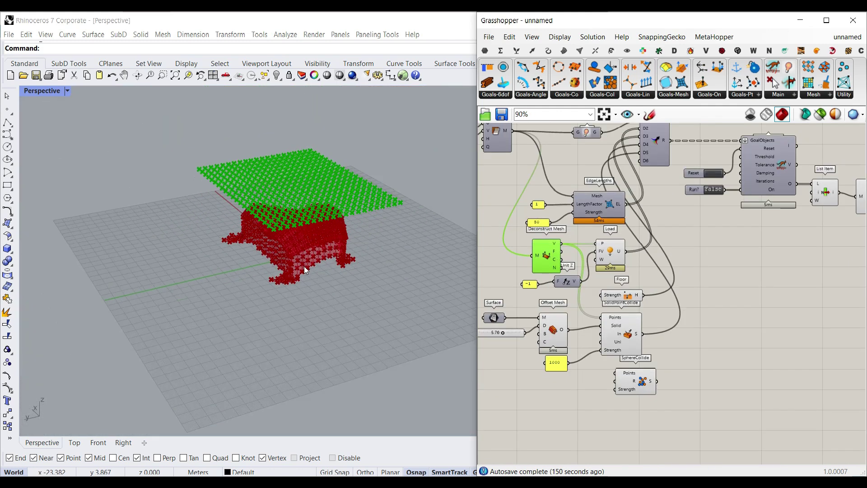
# - Connect the Deconstruct Mesh vertices to SphereCollide's Points input and reposition the SphereCollide component
pyautogui.scroll(6, 612, 356)
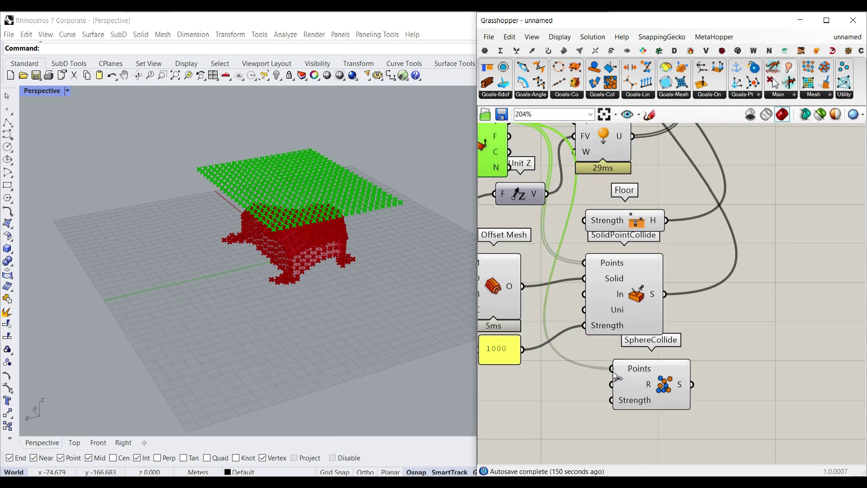
pyautogui.click(658, 304)
pyautogui.moveTo(658, 303); pyautogui.dragTo(660, 309)
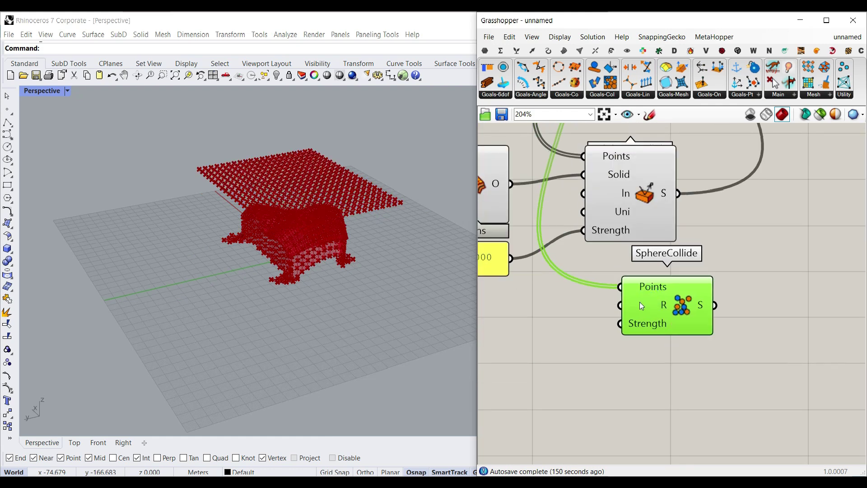
# - Add a 0 to 20 Radius slider set to 3.83 for SphereCollide and connect the goal to Merge's D6 input
pyautogui.moveTo(518, 321); pyautogui.dragTo(571, 335, button='right')
pyautogui.doubleClick(570, 335)
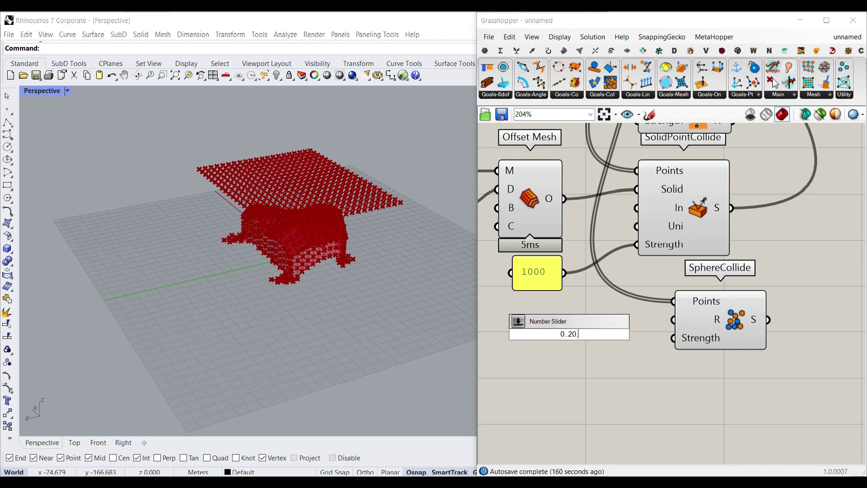
pyautogui.write('0..20')
pyautogui.press('Return')
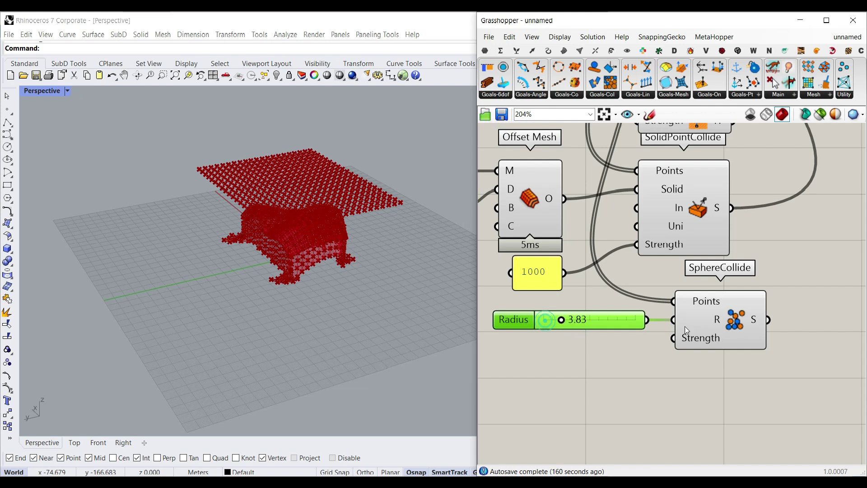
pyautogui.scroll(-5, 685, 326)
pyautogui.moveTo(667, 184); pyautogui.dragTo(655, 180)
pyautogui.scroll(4, 652, 170)
# - Replace the component after List Item with a Deconstruct Mesh fed by the List Item output
pyautogui.moveTo(685, 272); pyautogui.dragTo(646, 273, button='right')
pyautogui.scroll(-4, 647, 273)
pyautogui.moveTo(723, 249); pyautogui.dragTo(615, 253, button='right')
pyautogui.scroll(3, 681, 276)
pyautogui.click(711, 272)
pyautogui.press('Delete')
pyautogui.click(580, 50)
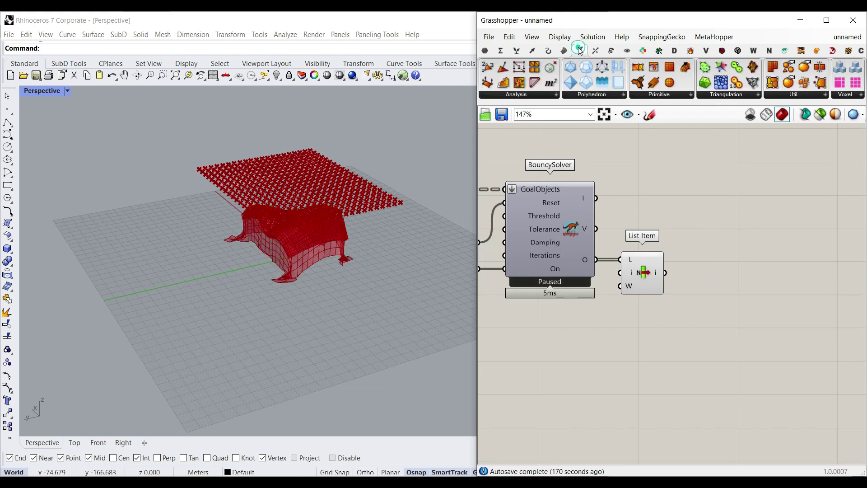
pyautogui.moveTo(727, 282); pyautogui.dragTo(759, 289)
pyautogui.scroll(3, 647, 277)
pyautogui.moveTo(739, 274); pyautogui.dragTo(660, 244, button='right')
pyautogui.moveTo(734, 266); pyautogui.dragTo(726, 327)
# - Add a Mesh Sphere component after the new Deconstruct Mesh and place it on the simulated mesh's vertices
pyautogui.moveTo(832, 286); pyautogui.dragTo(732, 252, button='right')
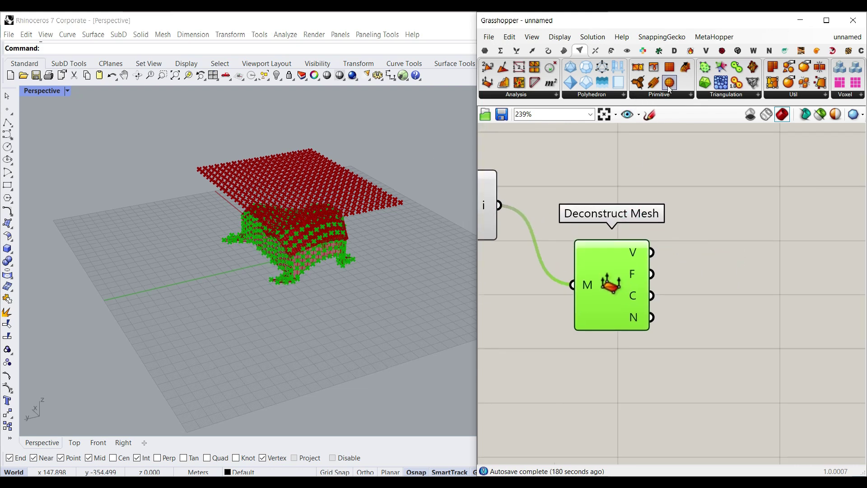
pyautogui.moveTo(669, 87); pyautogui.dragTo(689, 345)
pyautogui.scroll(-4, 703, 316)
pyautogui.click(739, 278)
# - Connect SphereCollide's Radius slider to the Mesh Sphere component's radius input
pyautogui.scroll(-6, 770, 281)
pyautogui.scroll(5, 687, 348)
pyautogui.moveTo(540, 387); pyautogui.dragTo(582, 369, button='right')
pyautogui.scroll(2, 519, 336)
pyautogui.moveTo(529, 315); pyautogui.dragTo(789, 302)
pyautogui.moveTo(723, 327); pyautogui.dragTo(549, 383, button='right')
pyautogui.scroll(-5, 549, 383)
pyautogui.scroll(-2, 588, 374)
pyautogui.moveTo(587, 373); pyautogui.dragTo(686, 293)
pyautogui.click(681, 323)
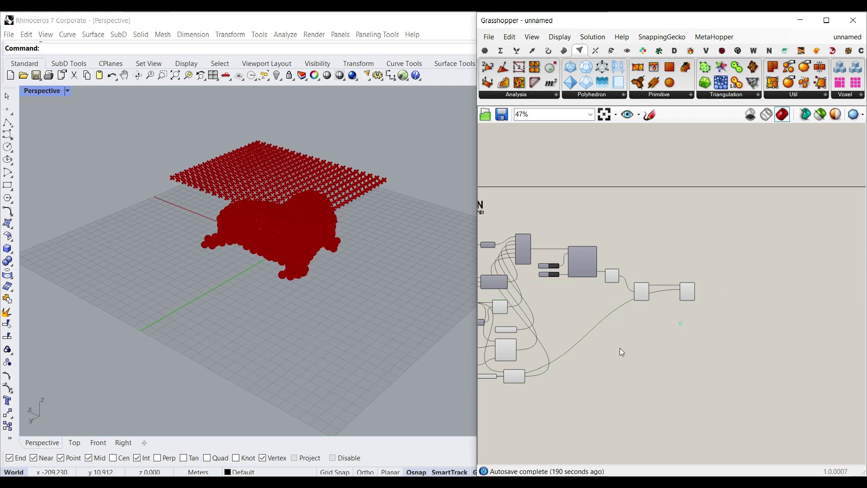
# - Turn off the preview of the goal, Deconstruct Mesh and Offset Mesh components so only the simulated spheres are displayed
pyautogui.moveTo(620, 348); pyautogui.dragTo(662, 335, button='right')
pyautogui.scroll(5, 280, 231)
pyautogui.moveTo(271, 212); pyautogui.dragTo(287, 237, button='right')
pyautogui.moveTo(552, 263); pyautogui.dragTo(628, 263, button='right')
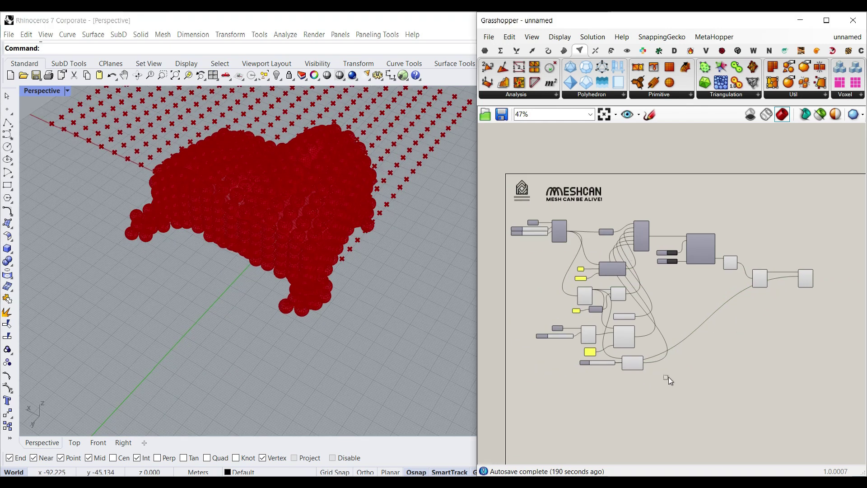
pyautogui.moveTo(669, 377); pyautogui.dragTo(536, 260)
pyautogui.rightClick(536, 259)
pyautogui.click(546, 283)
pyautogui.moveTo(344, 271); pyautogui.dragTo(292, 259, button='right')
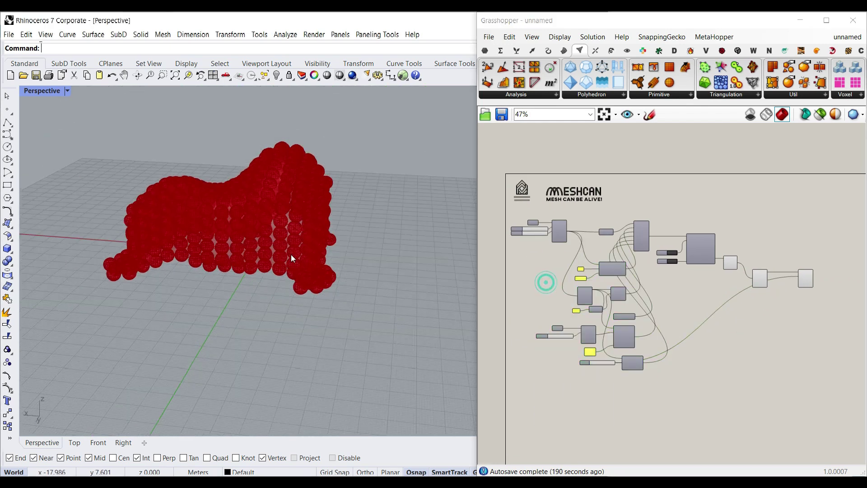
# - Increase the Radius slider shared by SphereCollide and Mesh Sphere while viewing the spheres close up
pyautogui.scroll(4, 291, 258)
pyautogui.scroll(8, 597, 329)
pyautogui.moveTo(579, 332); pyautogui.dragTo(591, 332)
# - Switch the BouncySolver's Run toggle to True to simulate the mesh with sphere collisions
pyautogui.scroll(-6, 608, 313)
pyautogui.scroll(3, 635, 251)
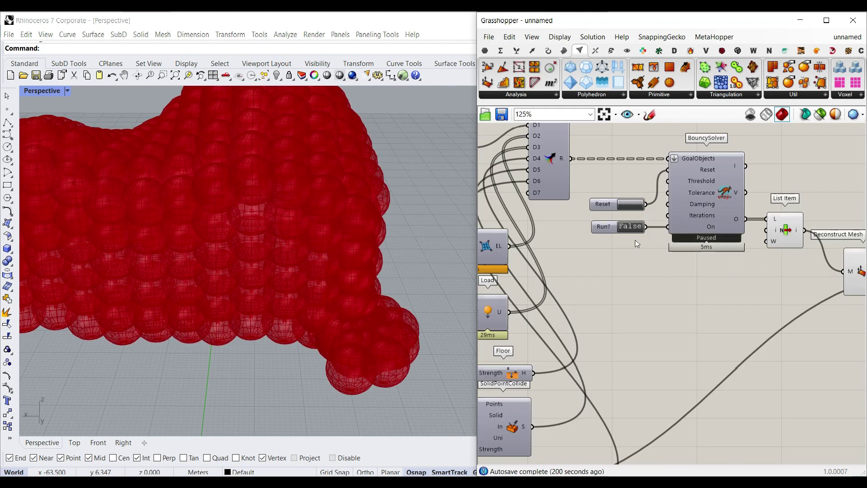
pyautogui.doubleClick(628, 227)
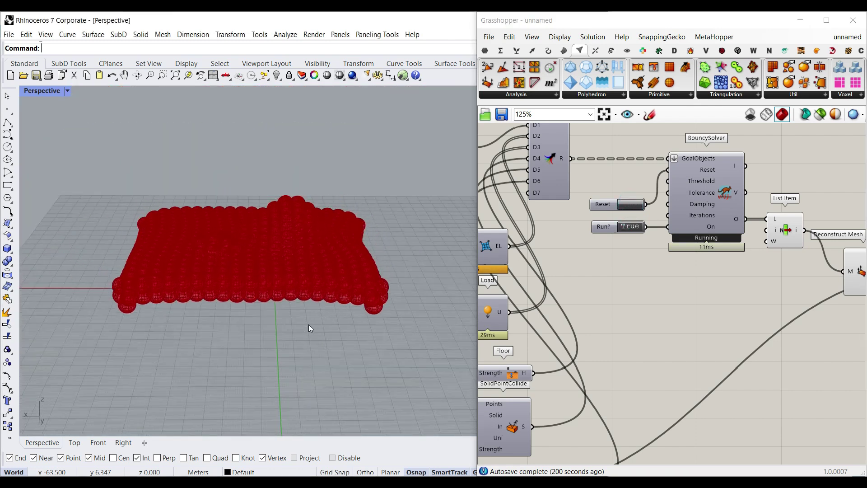
# - Increase SphereCollide's Radius slider to 7.54 while viewing the draped spheres
pyautogui.moveTo(374, 317); pyautogui.dragTo(380, 281, button='right')
pyautogui.scroll(4, 335, 347)
pyautogui.moveTo(657, 322); pyautogui.dragTo(739, 183, button='right')
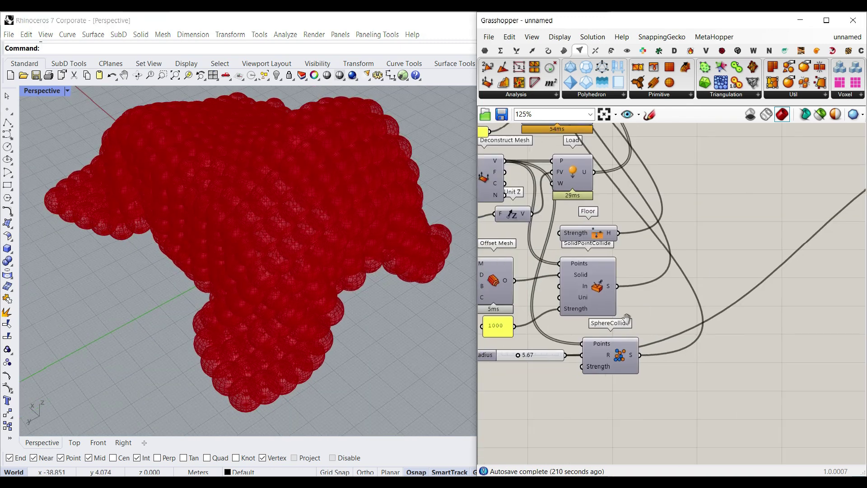
pyautogui.scroll(3, 491, 367)
pyautogui.moveTo(535, 351); pyautogui.dragTo(543, 350)
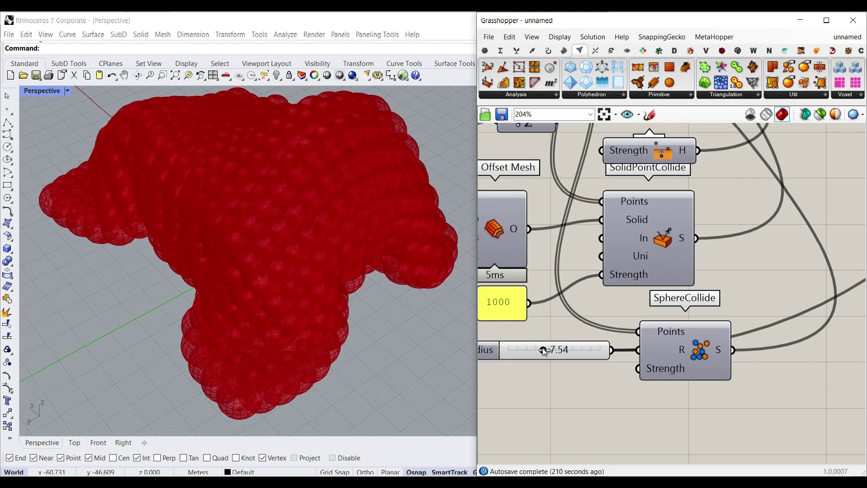
# - Disable the Deconstruct Mesh component fed by the solver's List Item so the collision spheres are no longer generated
pyautogui.moveTo(358, 354); pyautogui.dragTo(349, 315, button='right')
pyautogui.scroll(-4, 648, 316)
pyautogui.moveTo(762, 170); pyautogui.dragTo(595, 271, button='right')
pyautogui.moveTo(789, 258); pyautogui.dragTo(681, 256, button='right')
pyautogui.rightClick(679, 239)
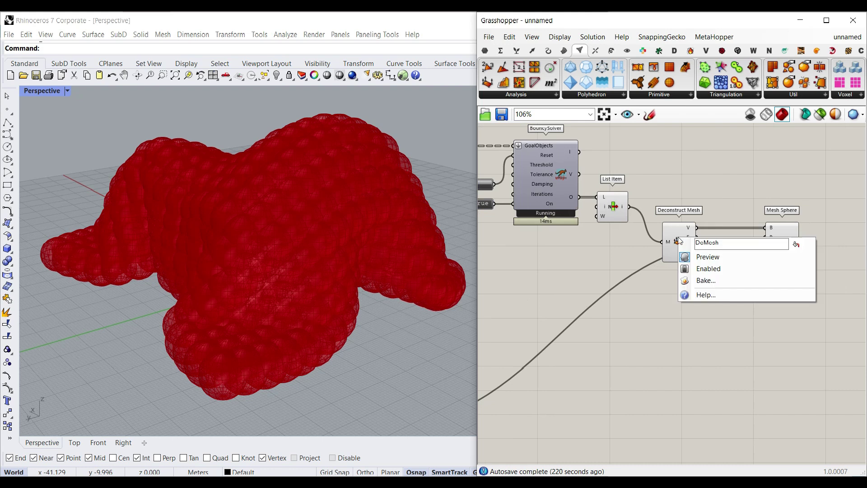
pyautogui.click(708, 269)
# - Try baking the draped mesh from List Item and moving the baked copy aside to inspect it, and undo both
pyautogui.rightClick(620, 209)
pyautogui.click(700, 232)
pyautogui.click(643, 327)
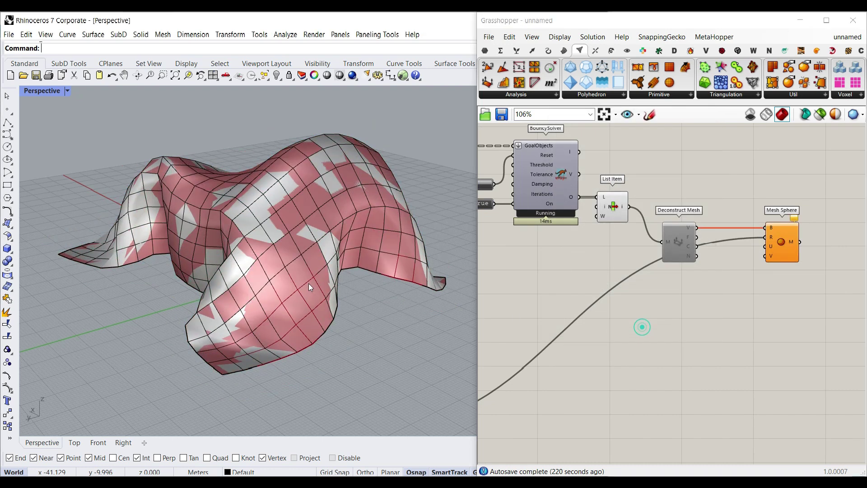
pyautogui.scroll(-5, 308, 283)
pyautogui.moveTo(308, 283); pyautogui.dragTo(378, 275, button='right')
pyautogui.moveTo(266, 231); pyautogui.dragTo(286, 300, button='right')
pyautogui.scroll(-5, 286, 300)
pyautogui.moveTo(315, 266); pyautogui.dragTo(417, 260)
pyautogui.click(410, 196)
pyautogui.moveTo(391, 263); pyautogui.dragTo(352, 207, button='right')
pyautogui.scroll(7, 361, 319)
pyautogui.hotkey('ctrl', 'z')
pyautogui.hotkey('ctrl', 'z')
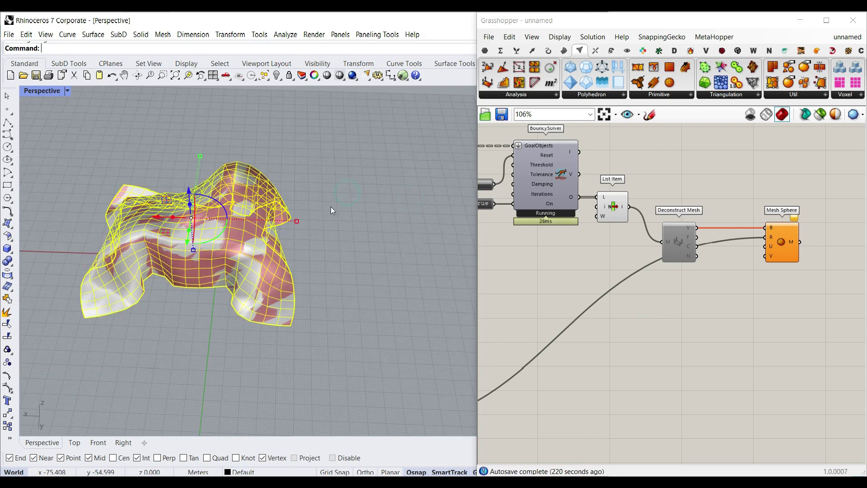
# - Add a panel with the value 10 and connect it to SphereCollide's Strength input
pyautogui.moveTo(555, 284); pyautogui.dragTo(746, 274, button='right')
pyautogui.moveTo(566, 274); pyautogui.dragTo(677, 204, button='right')
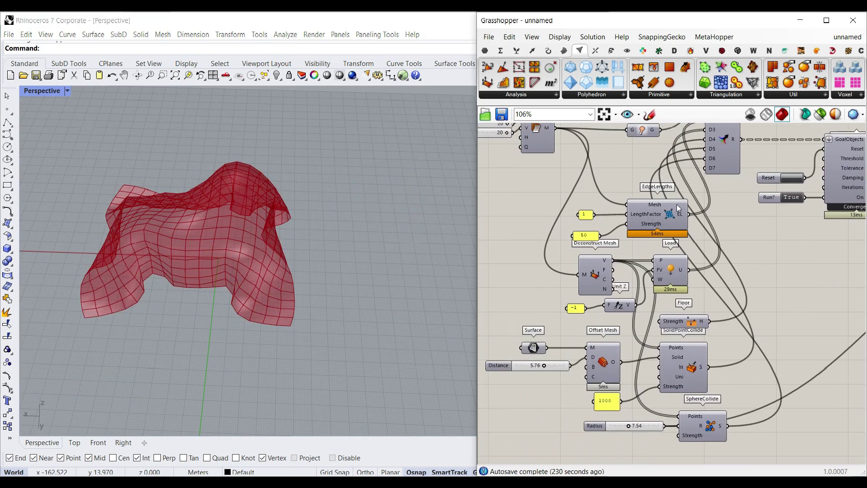
pyautogui.scroll(3, 677, 205)
pyautogui.moveTo(658, 261); pyautogui.dragTo(651, 217, button='right')
pyautogui.moveTo(693, 453); pyautogui.dragTo(671, 290, button='right')
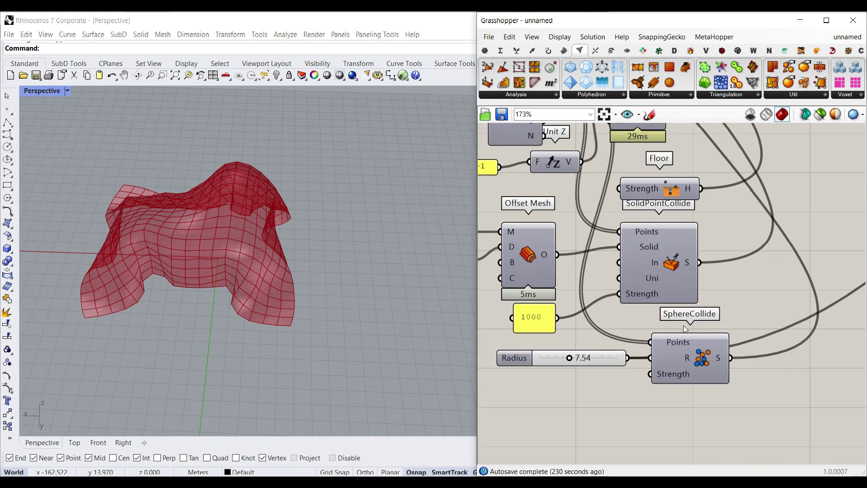
pyautogui.moveTo(526, 360); pyautogui.dragTo(509, 369)
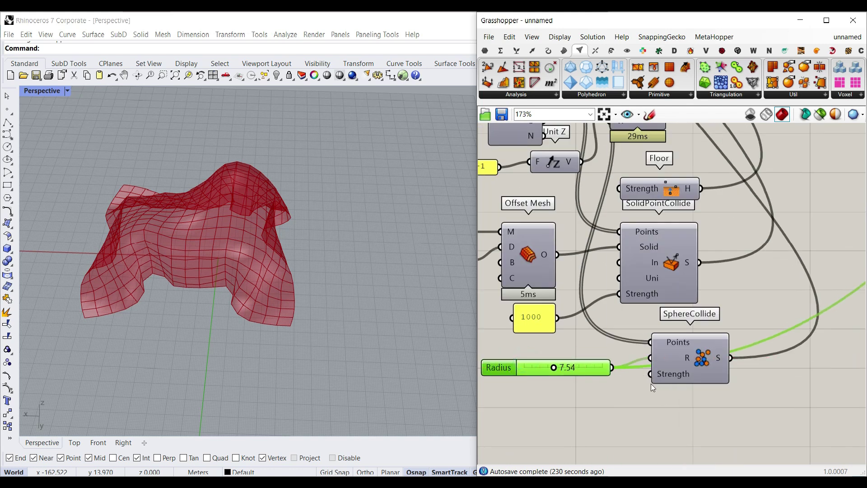
pyautogui.doubleClick(582, 402)
pyautogui.write('10')
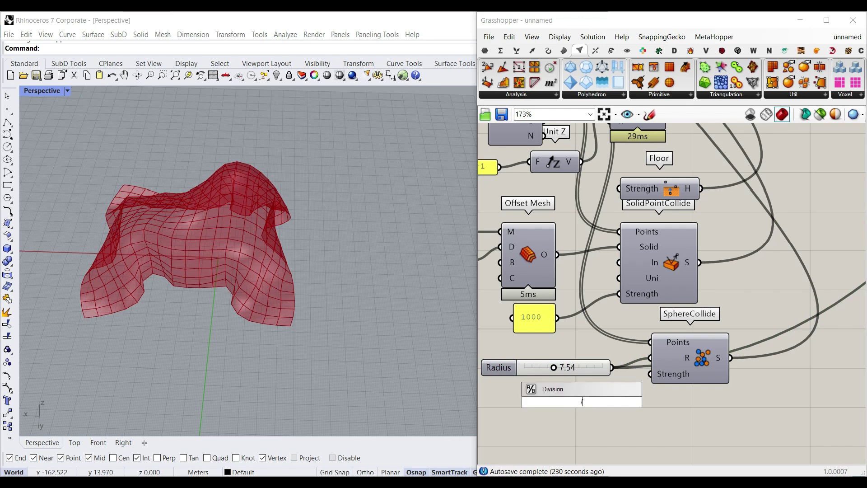
pyautogui.press('Return')
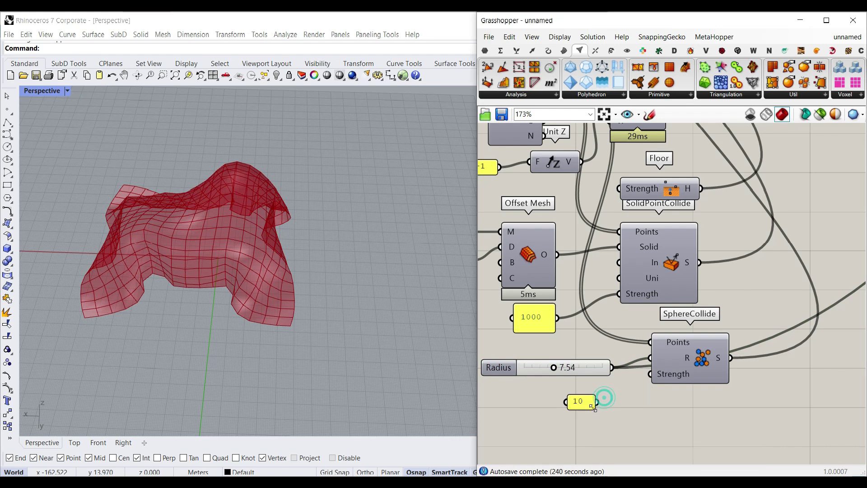
pyautogui.moveTo(637, 377); pyautogui.dragTo(649, 375)
# - Reset the BouncySolver to drop the mesh again with the new collision strength
pyautogui.moveTo(373, 292); pyautogui.dragTo(275, 251, button='right')
pyautogui.scroll(-2, 614, 354)
pyautogui.moveTo(694, 240); pyautogui.dragTo(633, 310, button='right')
pyautogui.click(639, 202)
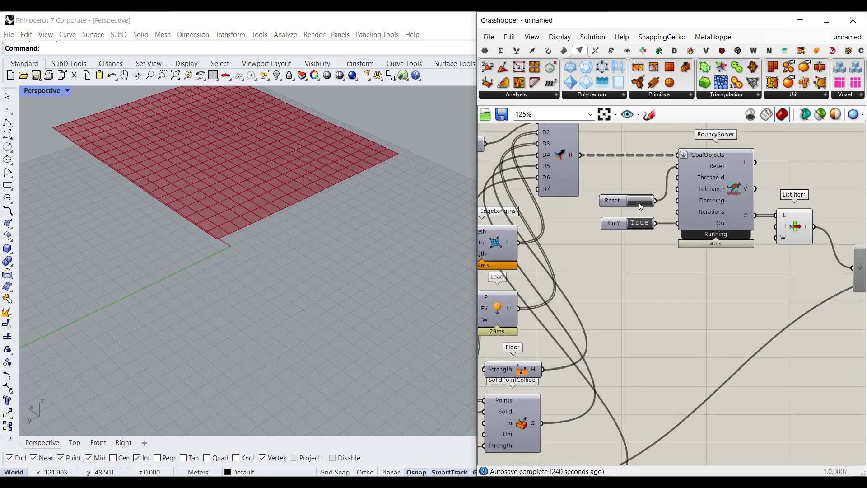
# - Lower SphereCollide's Radius slider and raise it again to 7.46 while watching how the cloth drapes
pyautogui.moveTo(600, 362); pyautogui.dragTo(704, 277, button='right')
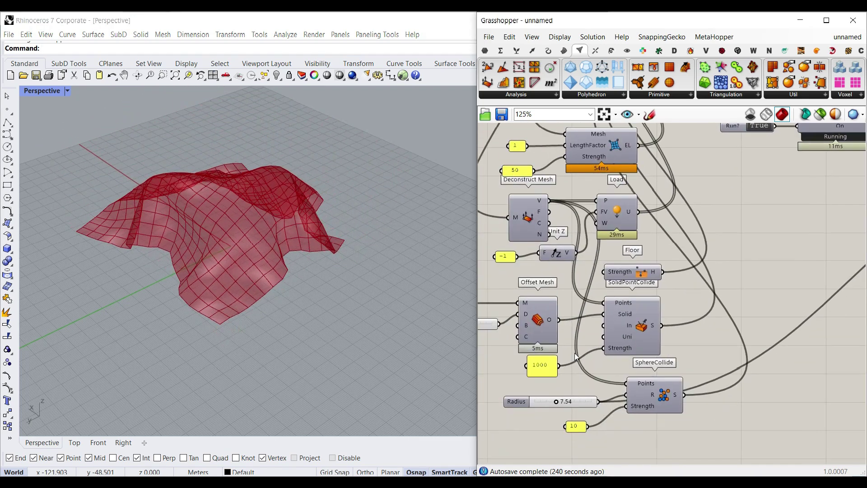
pyautogui.scroll(3, 525, 434)
pyautogui.moveTo(556, 398)
pyautogui.mouseDown()
pyautogui.moveTo(529, 396)
pyautogui.moveTo(548, 396)
pyautogui.mouseUp()
pyautogui.moveTo(421, 330); pyautogui.dragTo(178, 300, button='right')
pyautogui.moveTo(549, 398); pyautogui.dragTo(556, 398)
pyautogui.scroll(-5, 253, 282)
pyautogui.moveTo(250, 277); pyautogui.dragTo(245, 239, button='right')
pyautogui.scroll(4, 246, 246)
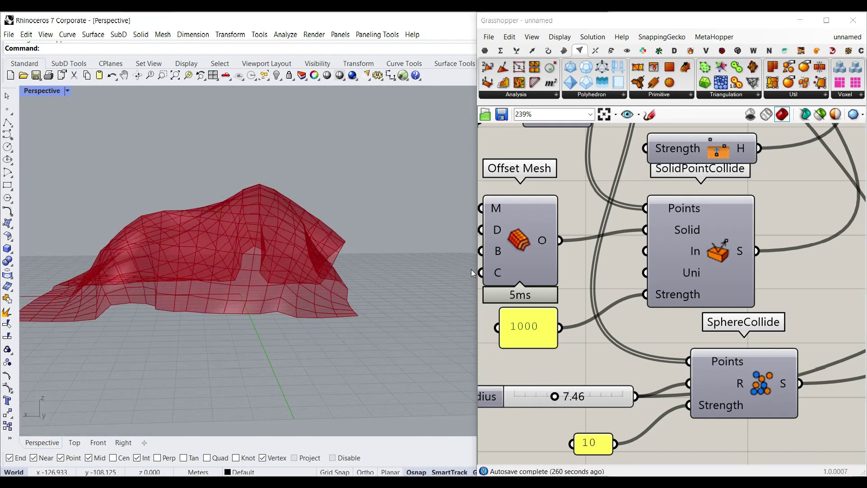
# - Pause the simulation by switching the Run toggle to False, and inspect the draped mesh
pyautogui.scroll(-5, 544, 302)
pyautogui.moveTo(749, 159); pyautogui.dragTo(658, 257, button='right')
pyautogui.doubleClick(605, 234)
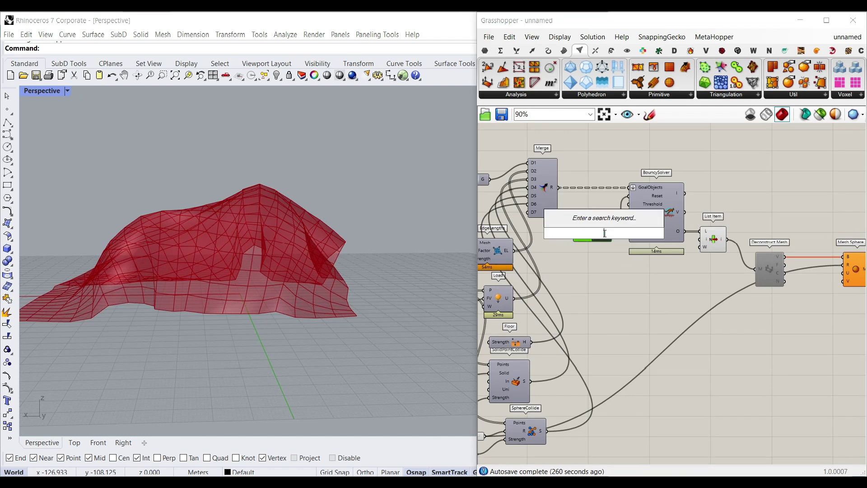
pyautogui.press('Escape')
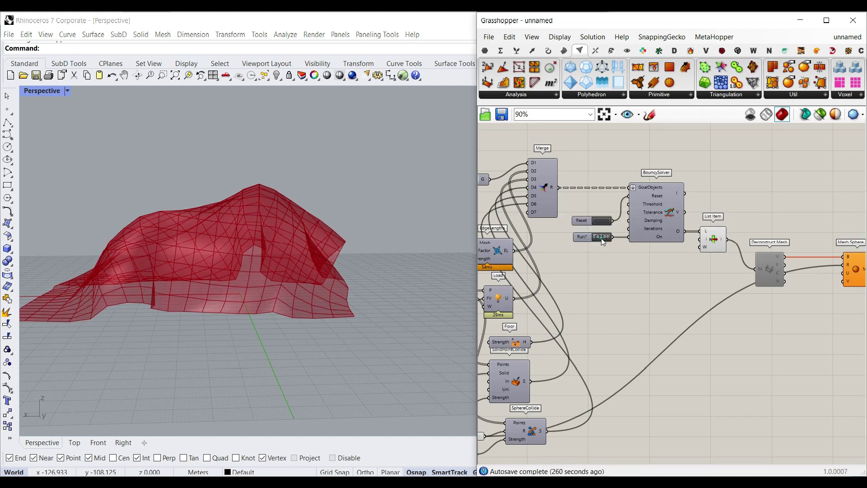
pyautogui.moveTo(253, 251); pyautogui.dragTo(336, 325, button='right')
pyautogui.scroll(3, 680, 187)
pyautogui.scroll(-3, 675, 232)
pyautogui.moveTo(696, 252); pyautogui.dragTo(637, 234, button='right')
pyautogui.scroll(4, 636, 234)
pyautogui.scroll(-4, 665, 242)
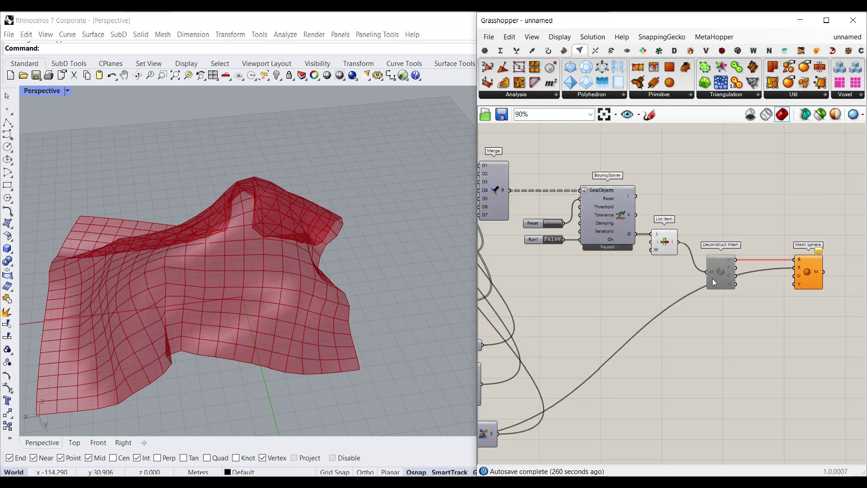
# - Move the Deconstruct Mesh and Mesh Sphere components down, clear of the List Item component
pyautogui.moveTo(713, 278); pyautogui.dragTo(681, 255, button='right')
pyautogui.moveTo(763, 257); pyautogui.dragTo(763, 421)
pyautogui.moveTo(704, 324); pyautogui.dragTo(746, 300, button='right')
pyautogui.scroll(-1, 724, 246)
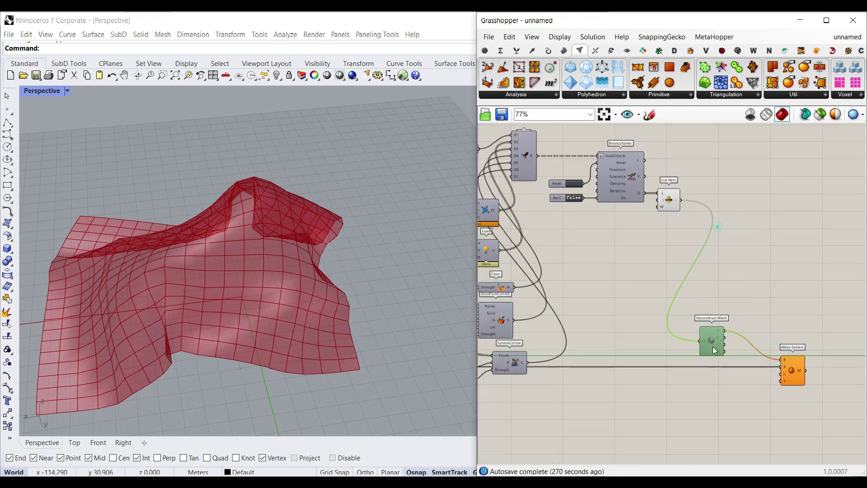
pyautogui.click(776, 318)
pyautogui.scroll(-7, 684, 317)
pyautogui.scroll(5, 665, 288)
pyautogui.moveTo(584, 305); pyautogui.dragTo(645, 294, button='right')
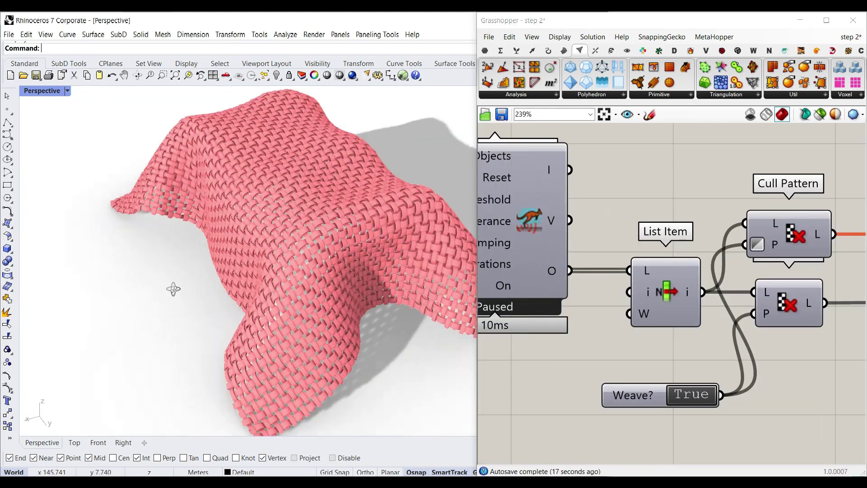
# - Examine the woven strip pattern on the draped cloth of the step 2 definition from several angles and close up
pyautogui.scroll(-3, 170, 286)
pyautogui.moveTo(171, 286); pyautogui.dragTo(253, 269, button='right')
pyautogui.scroll(4, 159, 272)
pyautogui.scroll(-4, 149, 267)
pyautogui.scroll(7, 145, 267)
pyautogui.moveTo(148, 266); pyautogui.dragTo(309, 252, button='right')
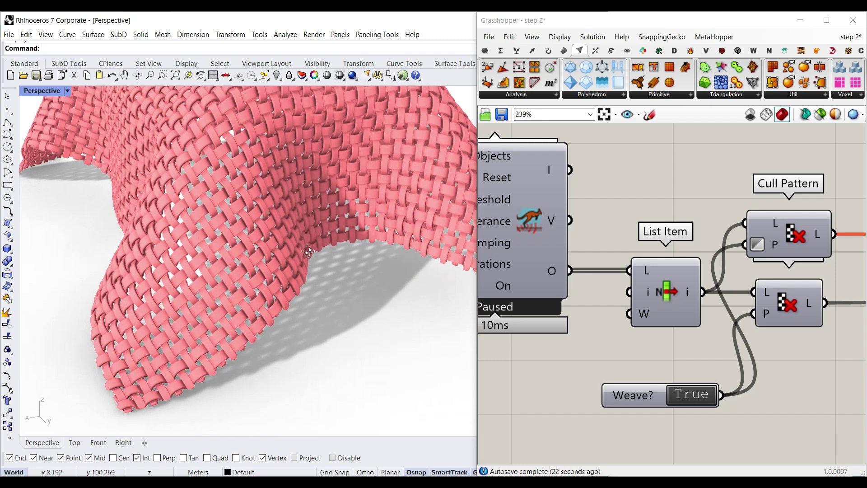
pyautogui.scroll(-4, 309, 252)
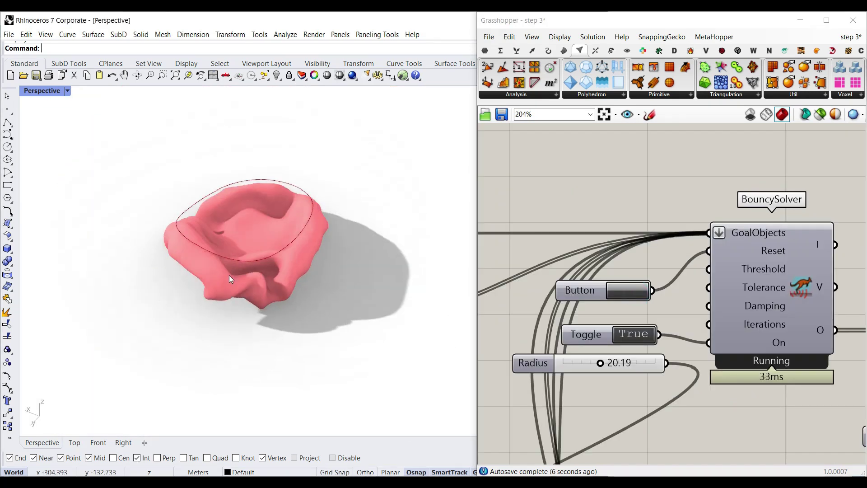
# - Raise the Radius slider in the step 3 definition to 25.10 and pause the BouncySolver by switching its toggle to False
pyautogui.scroll(2, 229, 275)
pyautogui.moveTo(229, 275); pyautogui.dragTo(256, 219, button='right')
pyautogui.scroll(5, 218, 254)
pyautogui.moveTo(217, 254); pyautogui.dragTo(307, 231, button='right')
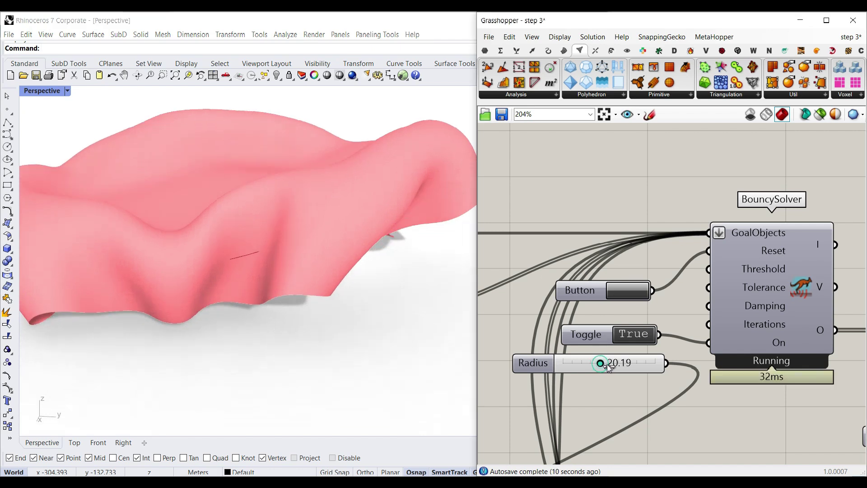
pyautogui.moveTo(603, 364); pyautogui.dragTo(609, 364)
pyautogui.click(636, 333)
# - Examine the folds and curvature of the paused step 3 cloth form from above and from the side
pyautogui.scroll(-3, 384, 245)
pyautogui.moveTo(384, 245); pyautogui.dragTo(370, 182, button='right')
pyautogui.scroll(6, 365, 232)
pyautogui.scroll(-6, 364, 232)
pyautogui.scroll(6, 370, 182)
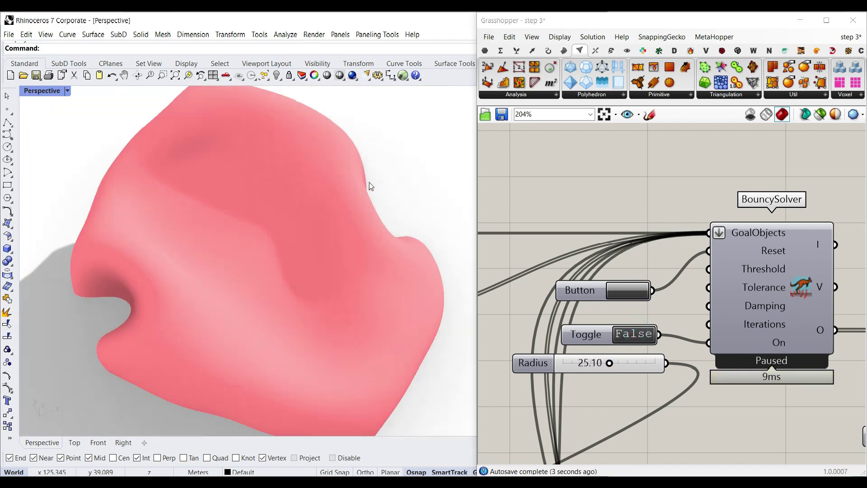
pyautogui.scroll(-3, 263, 288)
pyautogui.moveTo(264, 288); pyautogui.dragTo(260, 234, button='right')
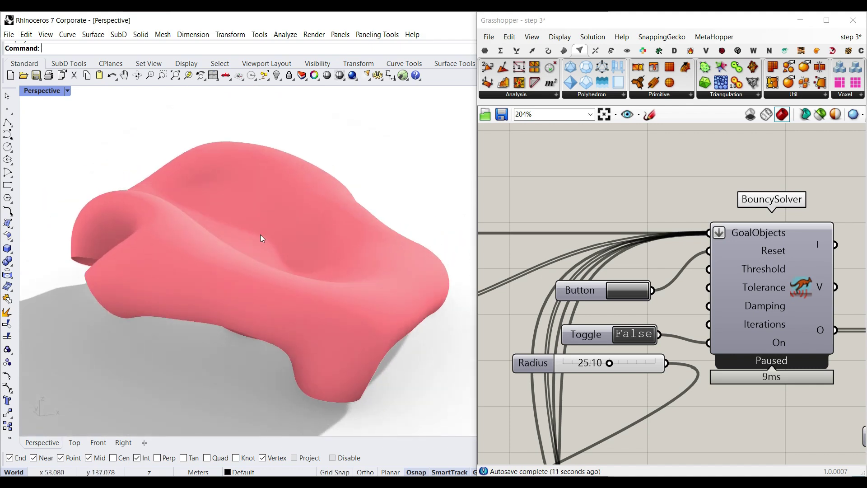